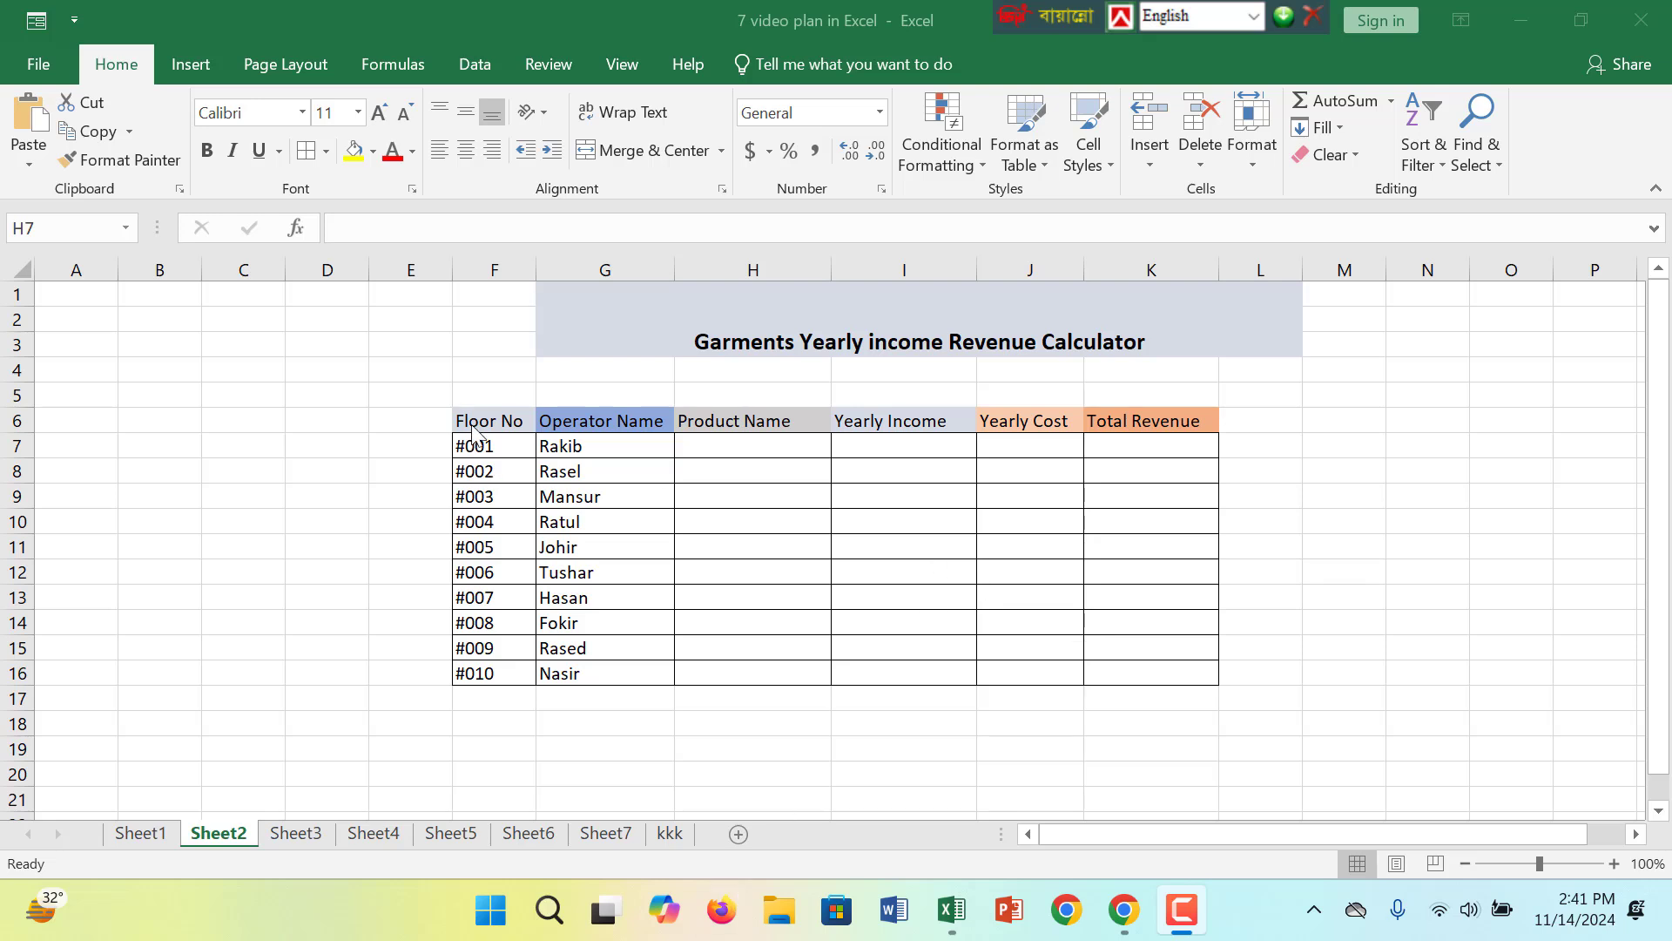
# Step: Review the calculator's title, the column headers from Floor No to Total Revenue, and the first entry under Operator Name
pyautogui.click(495, 411)
pyautogui.click(510, 419)
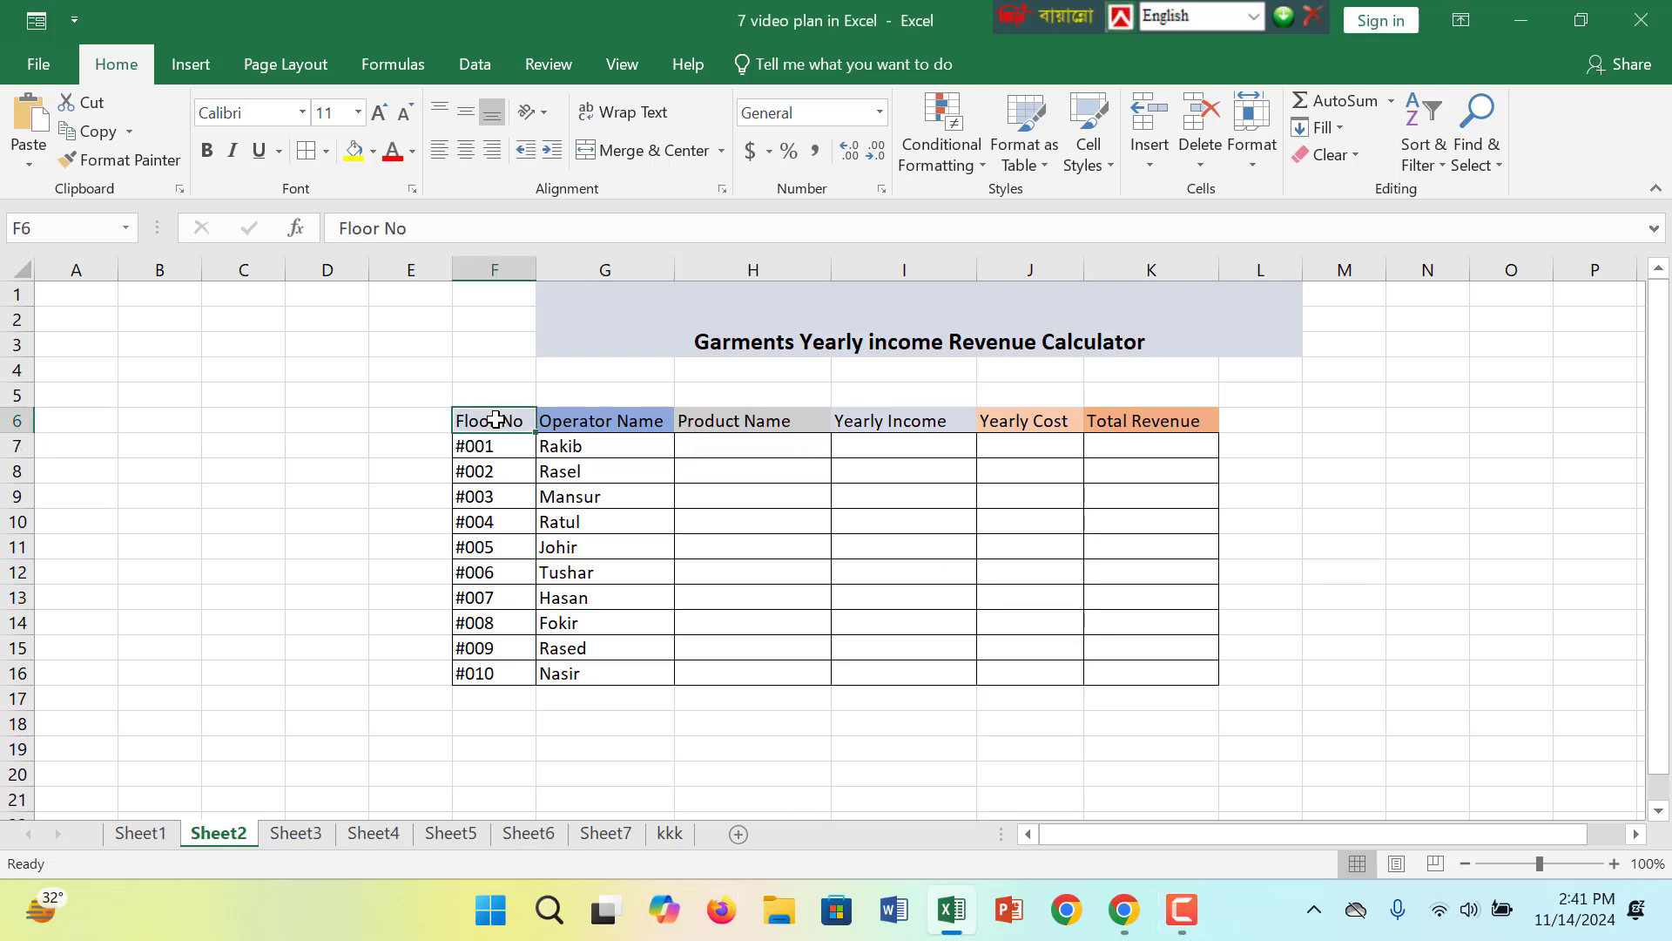
pyautogui.click(626, 421)
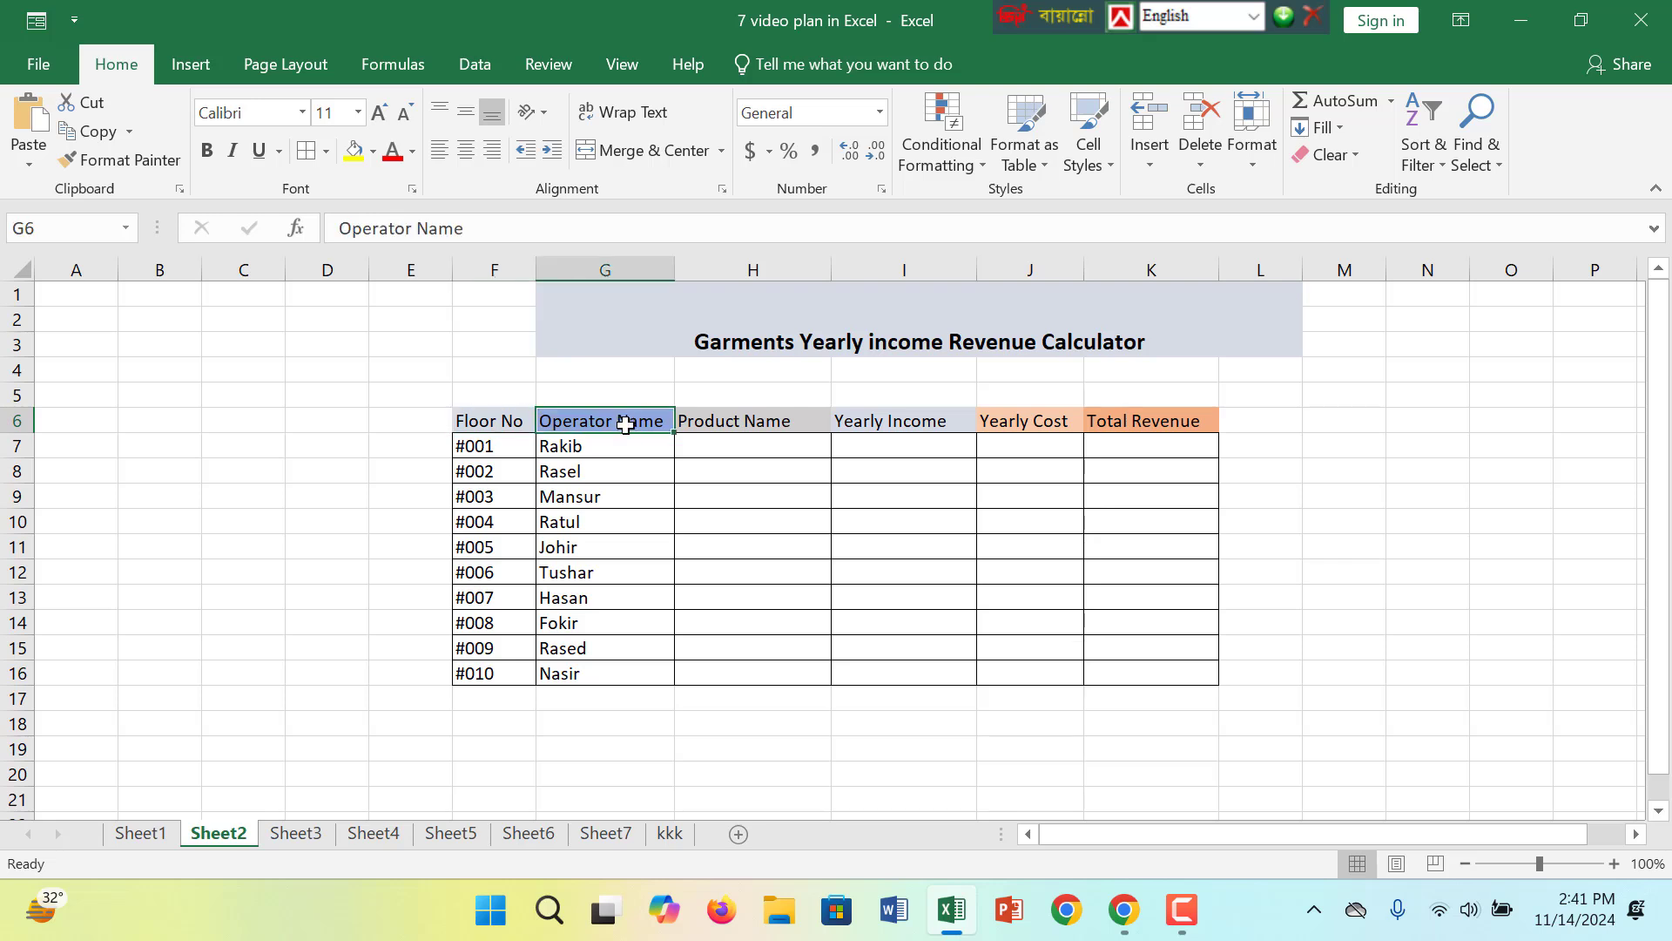
pyautogui.click(705, 424)
pyautogui.click(908, 423)
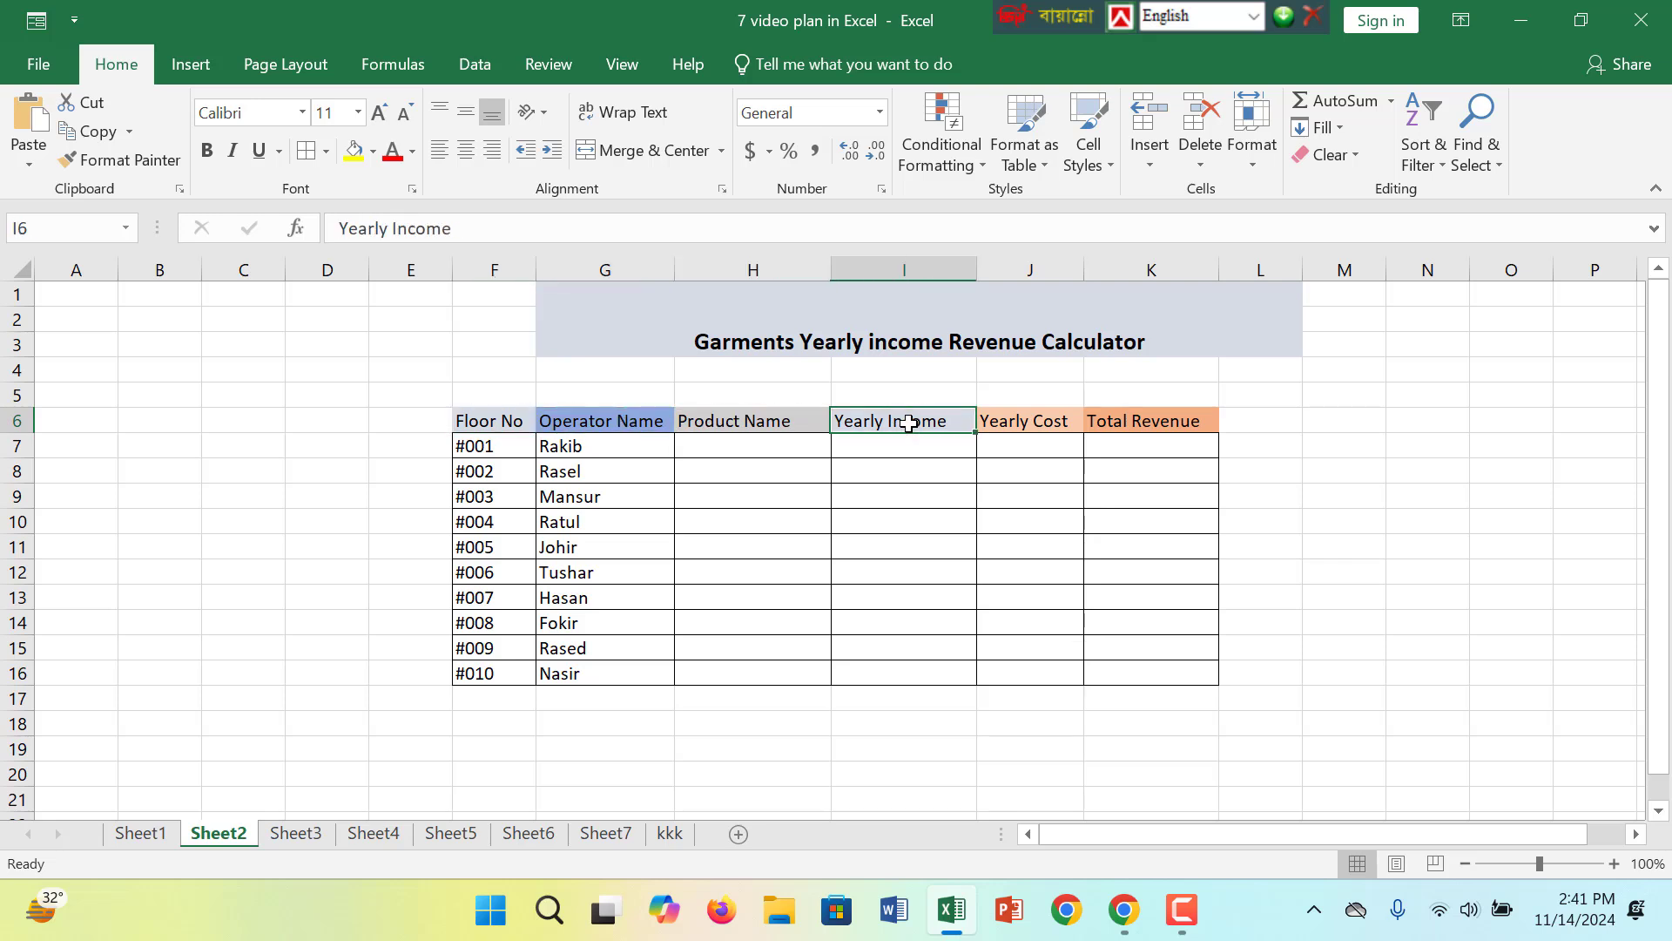
pyautogui.click(1050, 421)
pyautogui.click(1149, 424)
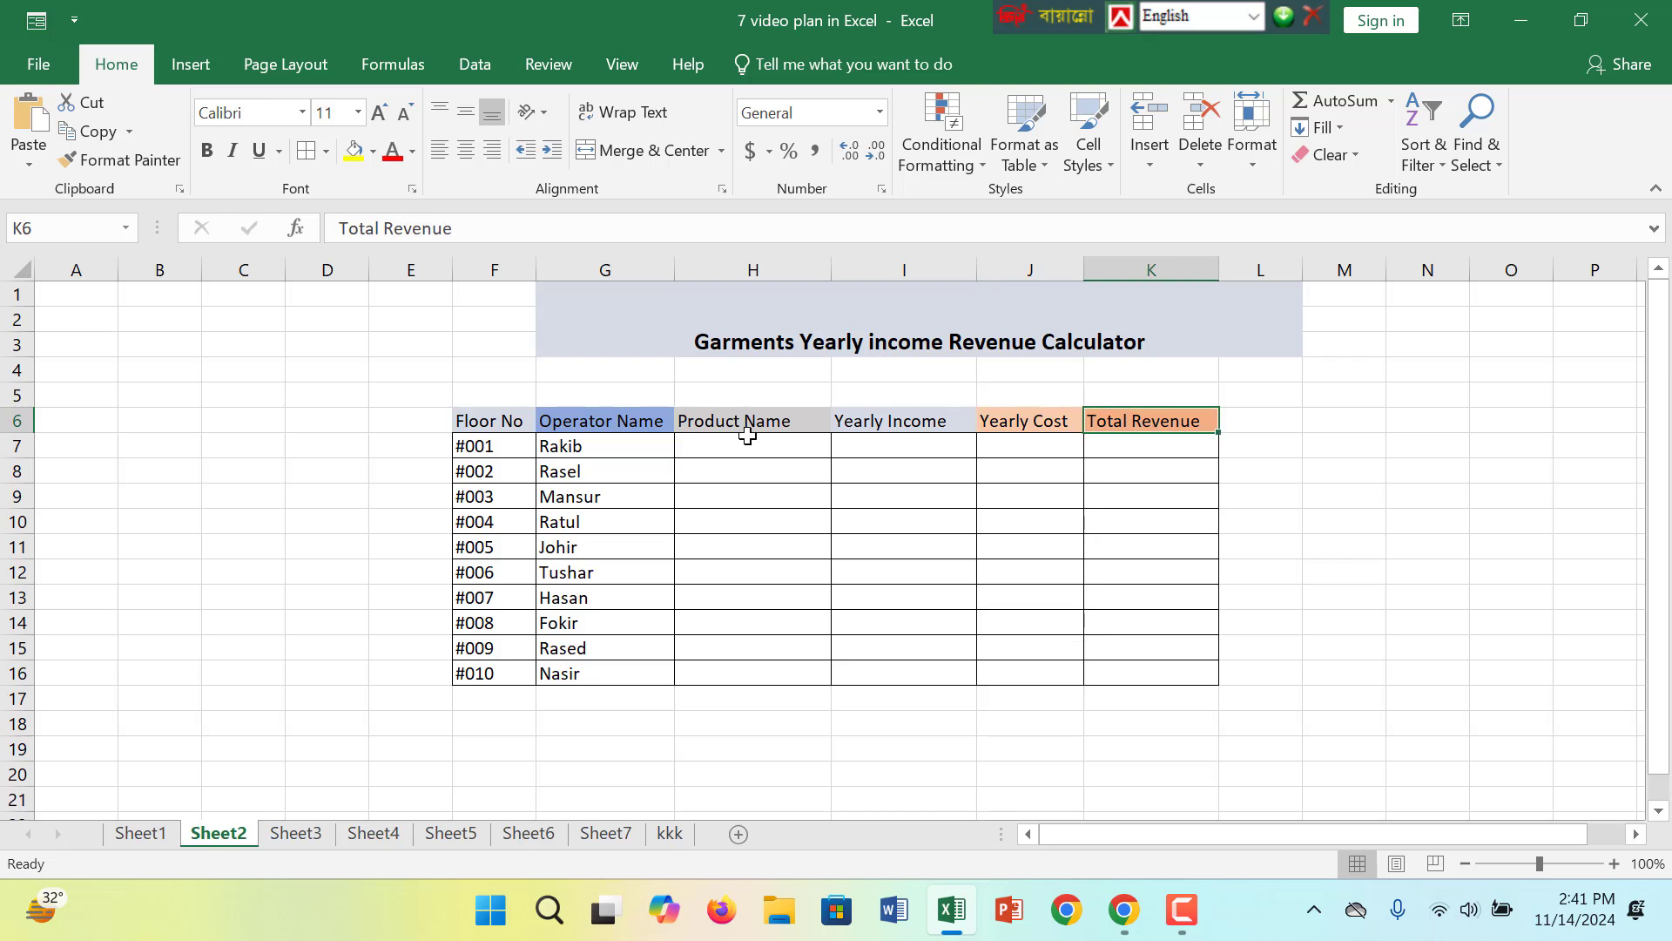
pyautogui.click(835, 327)
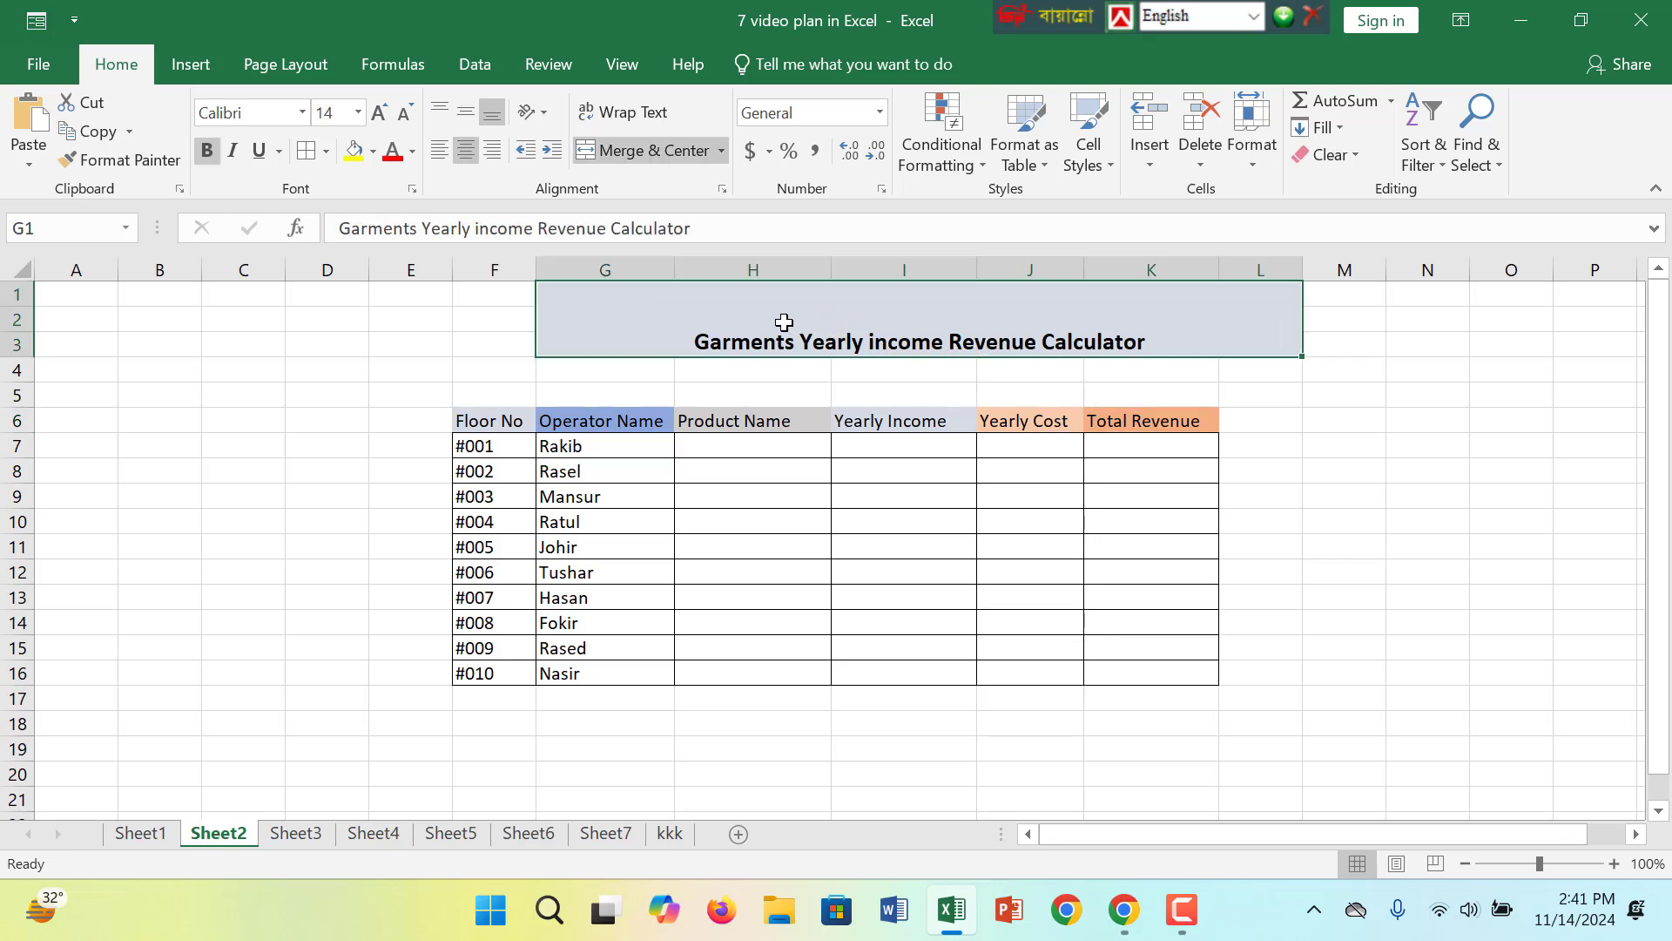
pyautogui.click(706, 475)
pyautogui.click(617, 448)
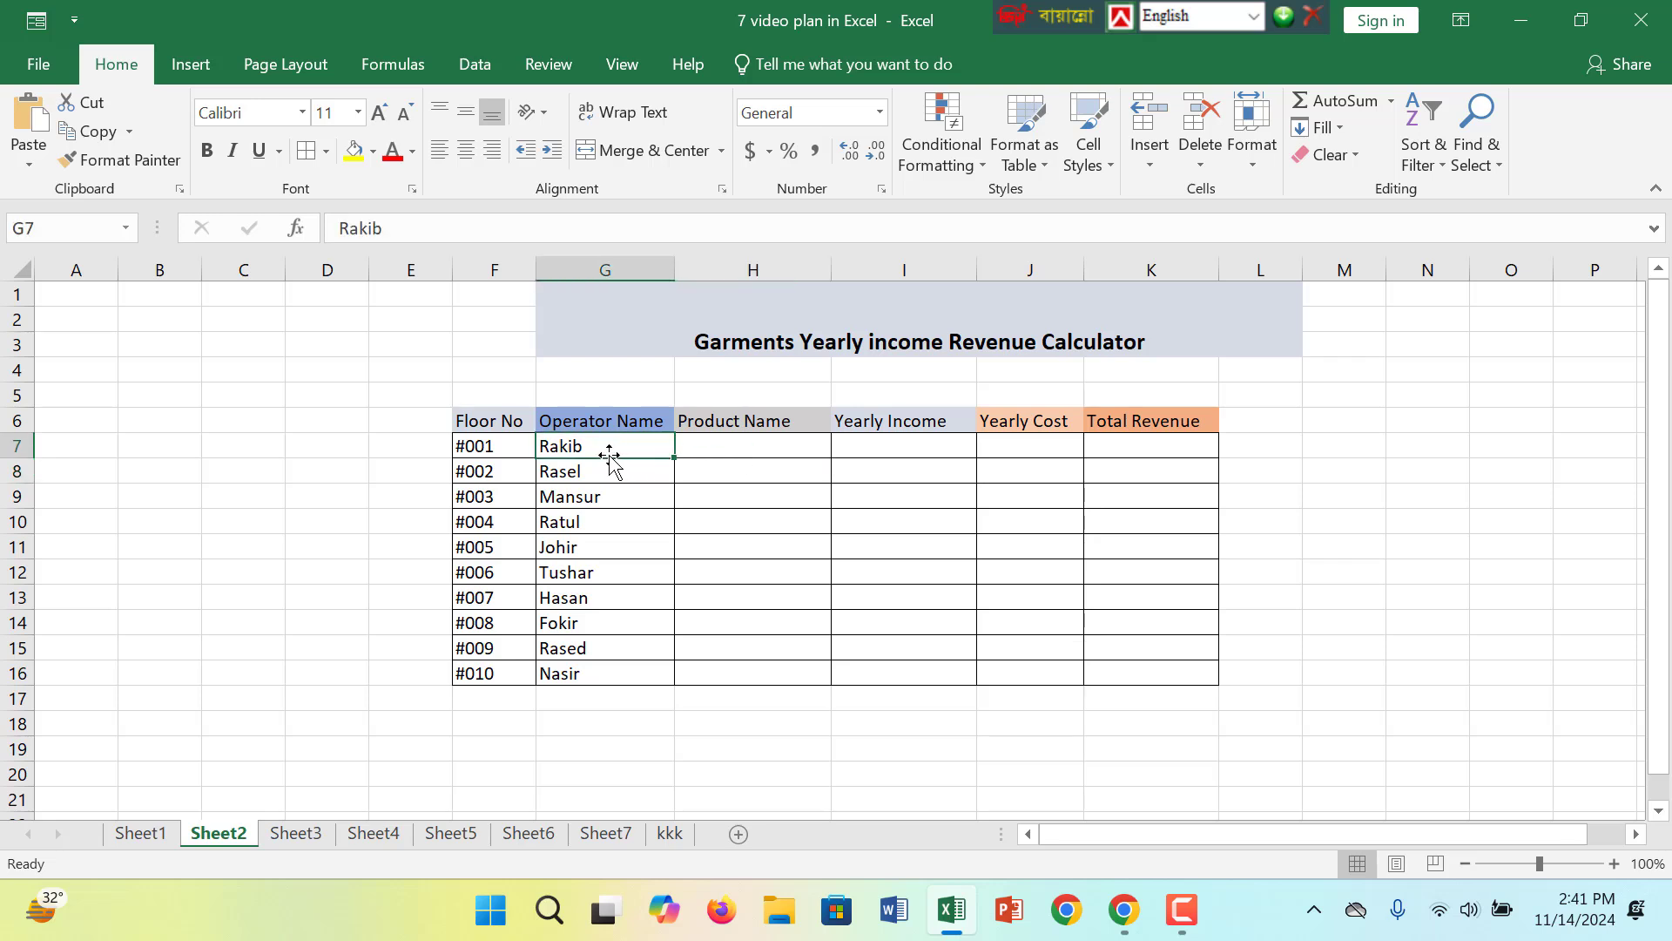
# Step: Enter Shirt in H7 and T-shirt in H8 as the first two product names
pyautogui.click(799, 445)
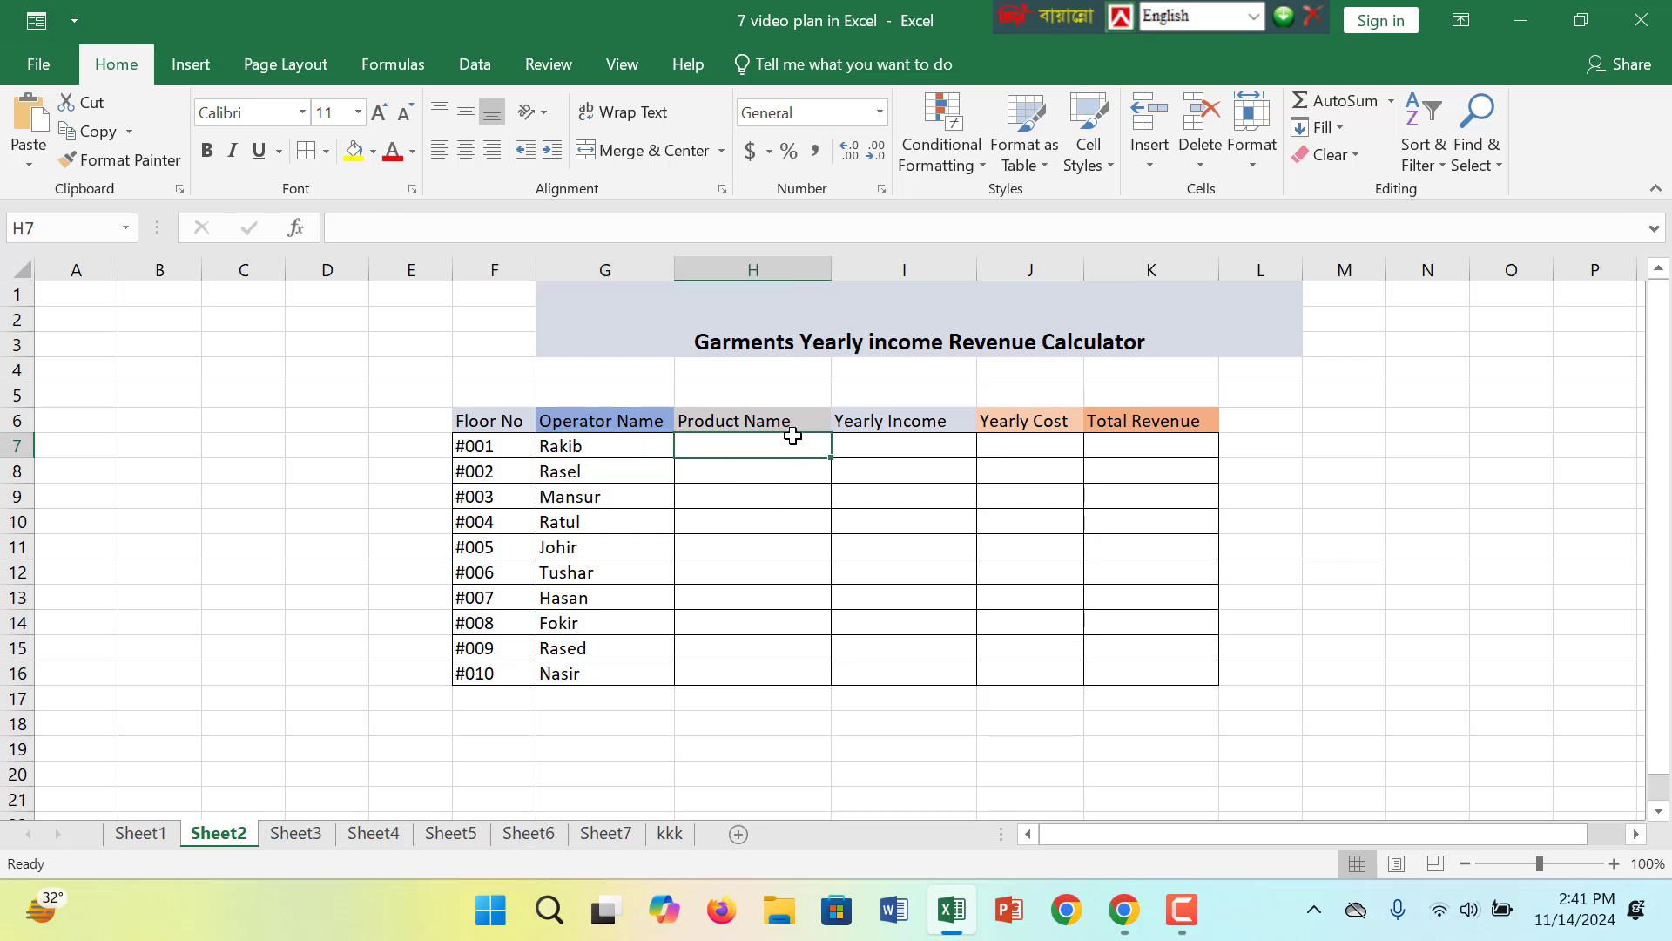
pyautogui.write('SH')
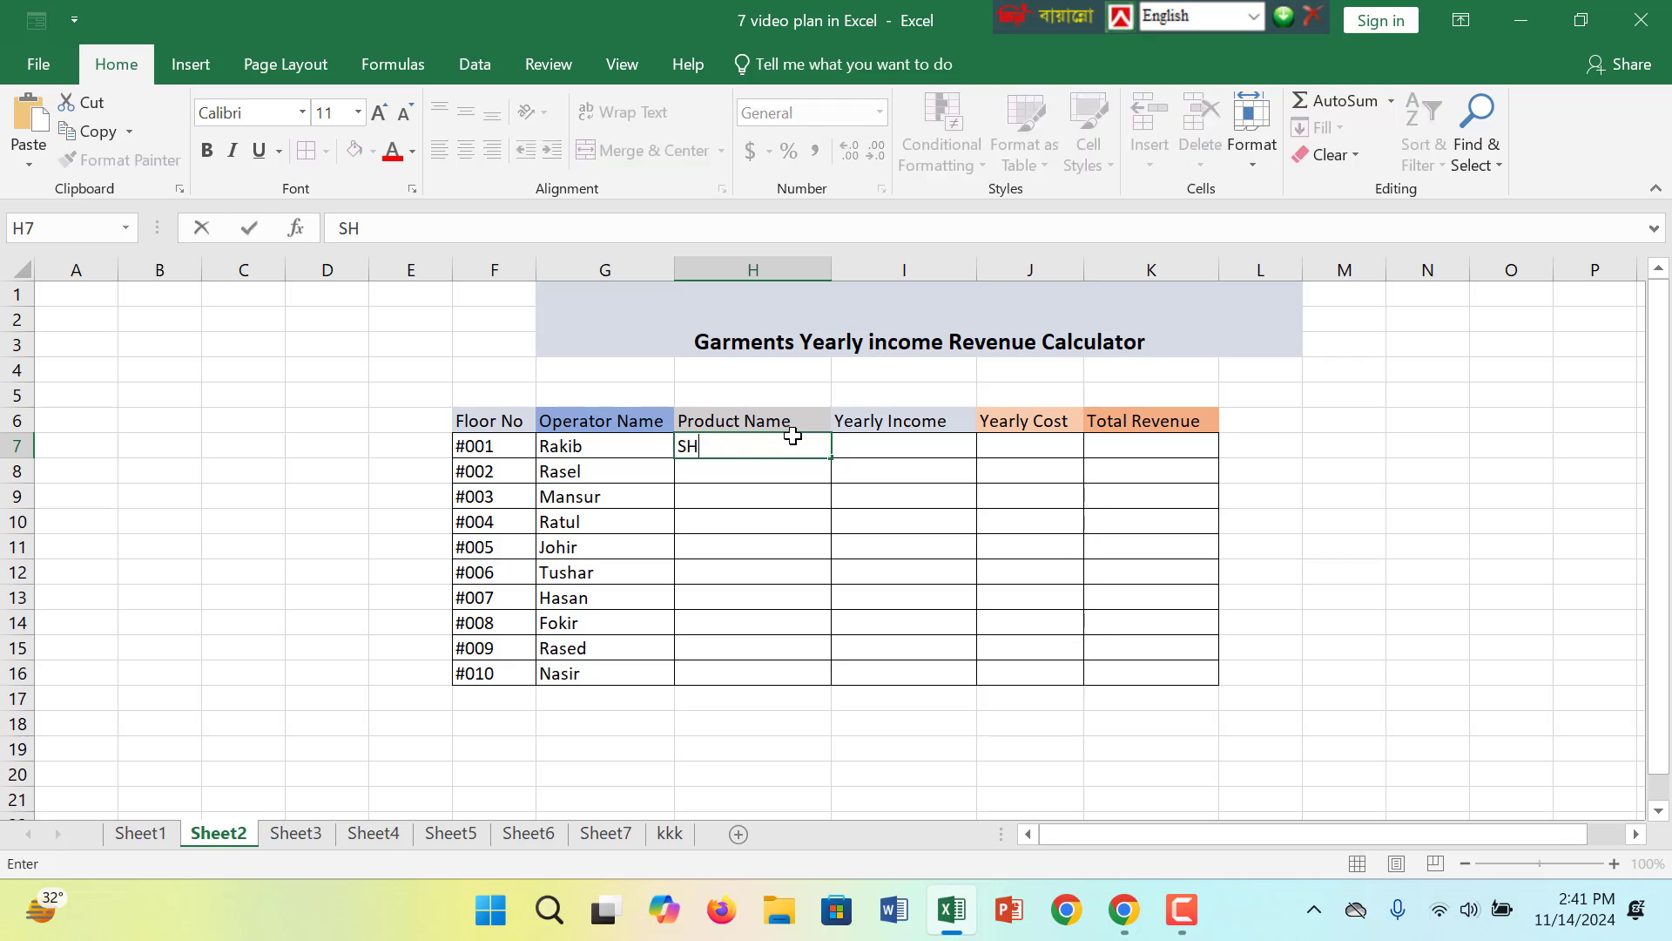
pyautogui.write('i')
pyautogui.press('BackSpace')
pyautogui.press('BackSpace')
pyautogui.write('hirt')
pyautogui.press('Return')
pyautogui.write('T')
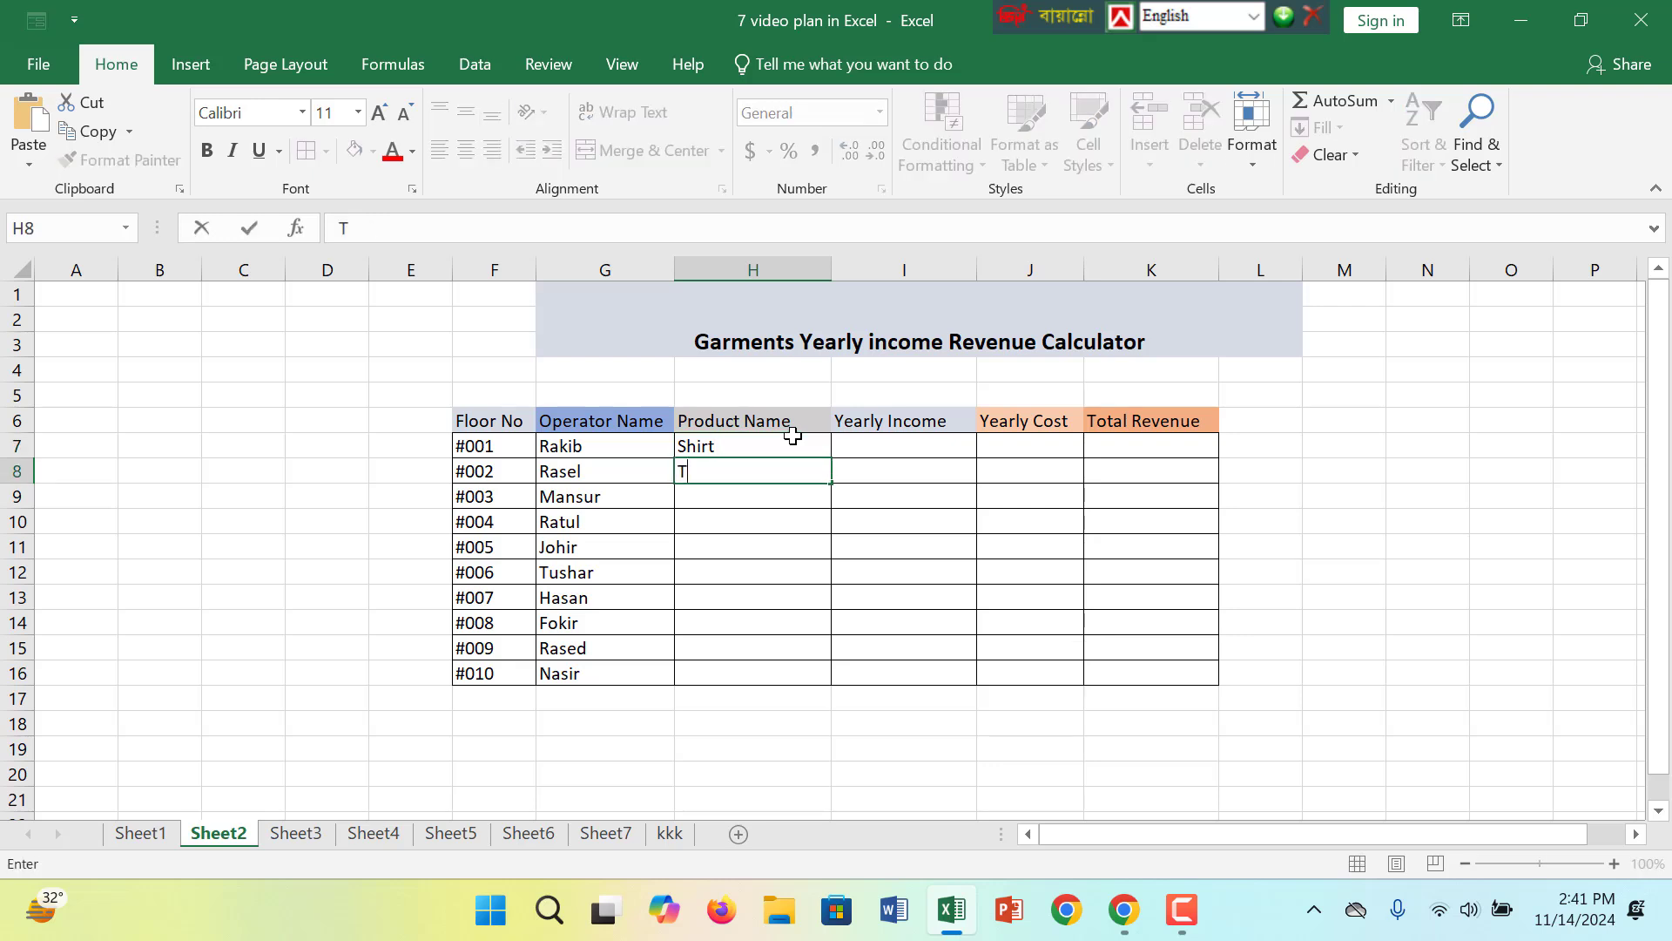
pyautogui.write('-shirt')
pyautogui.press('Return')
# Step: Fill the product names in H9:H12 with Pent, Jerssey, Pent and Jerssey
pyautogui.write('Pent')
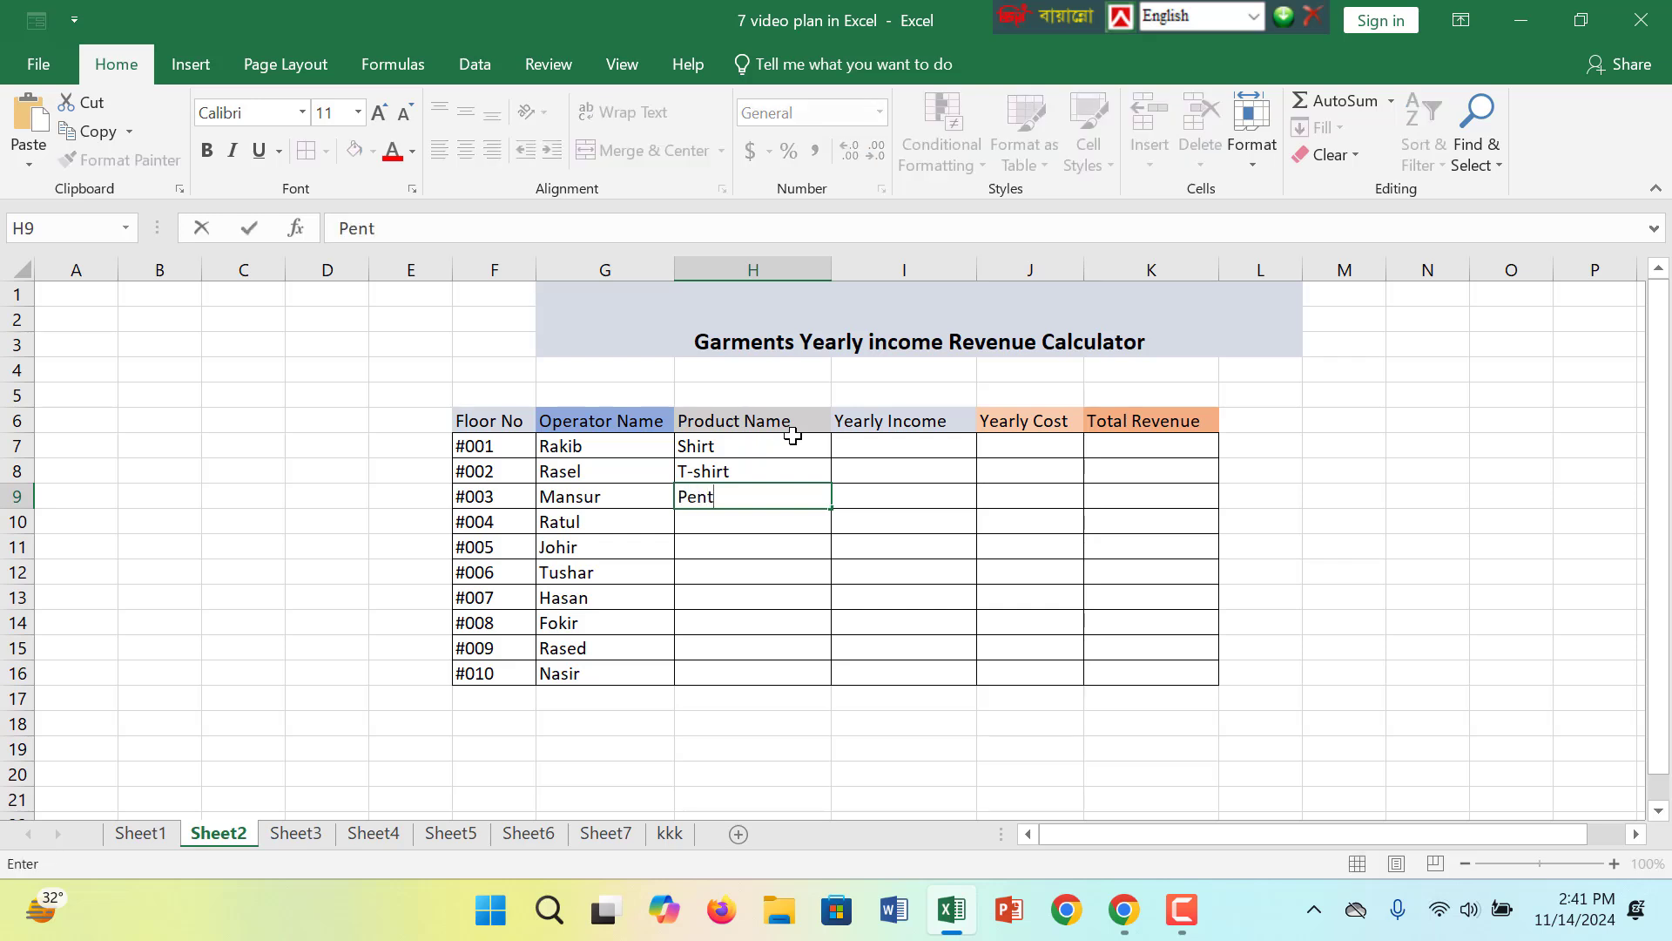
pyautogui.press('Return')
pyautogui.write('J')
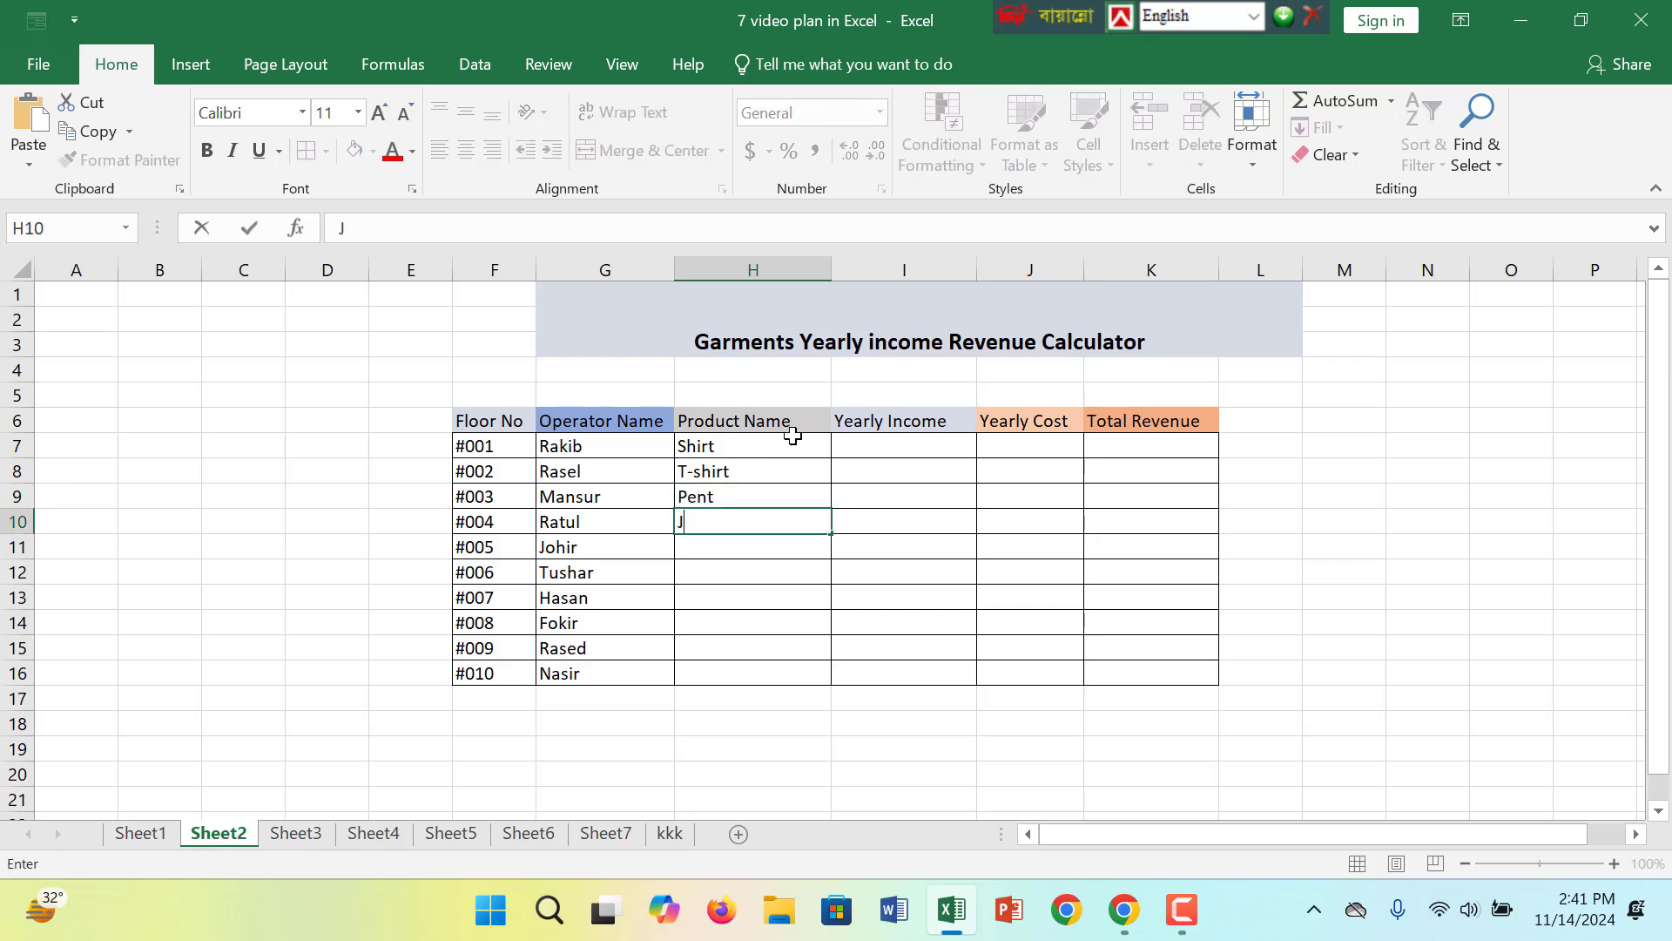
pyautogui.write('erssey')
pyautogui.press('Return')
pyautogui.write('Pent')
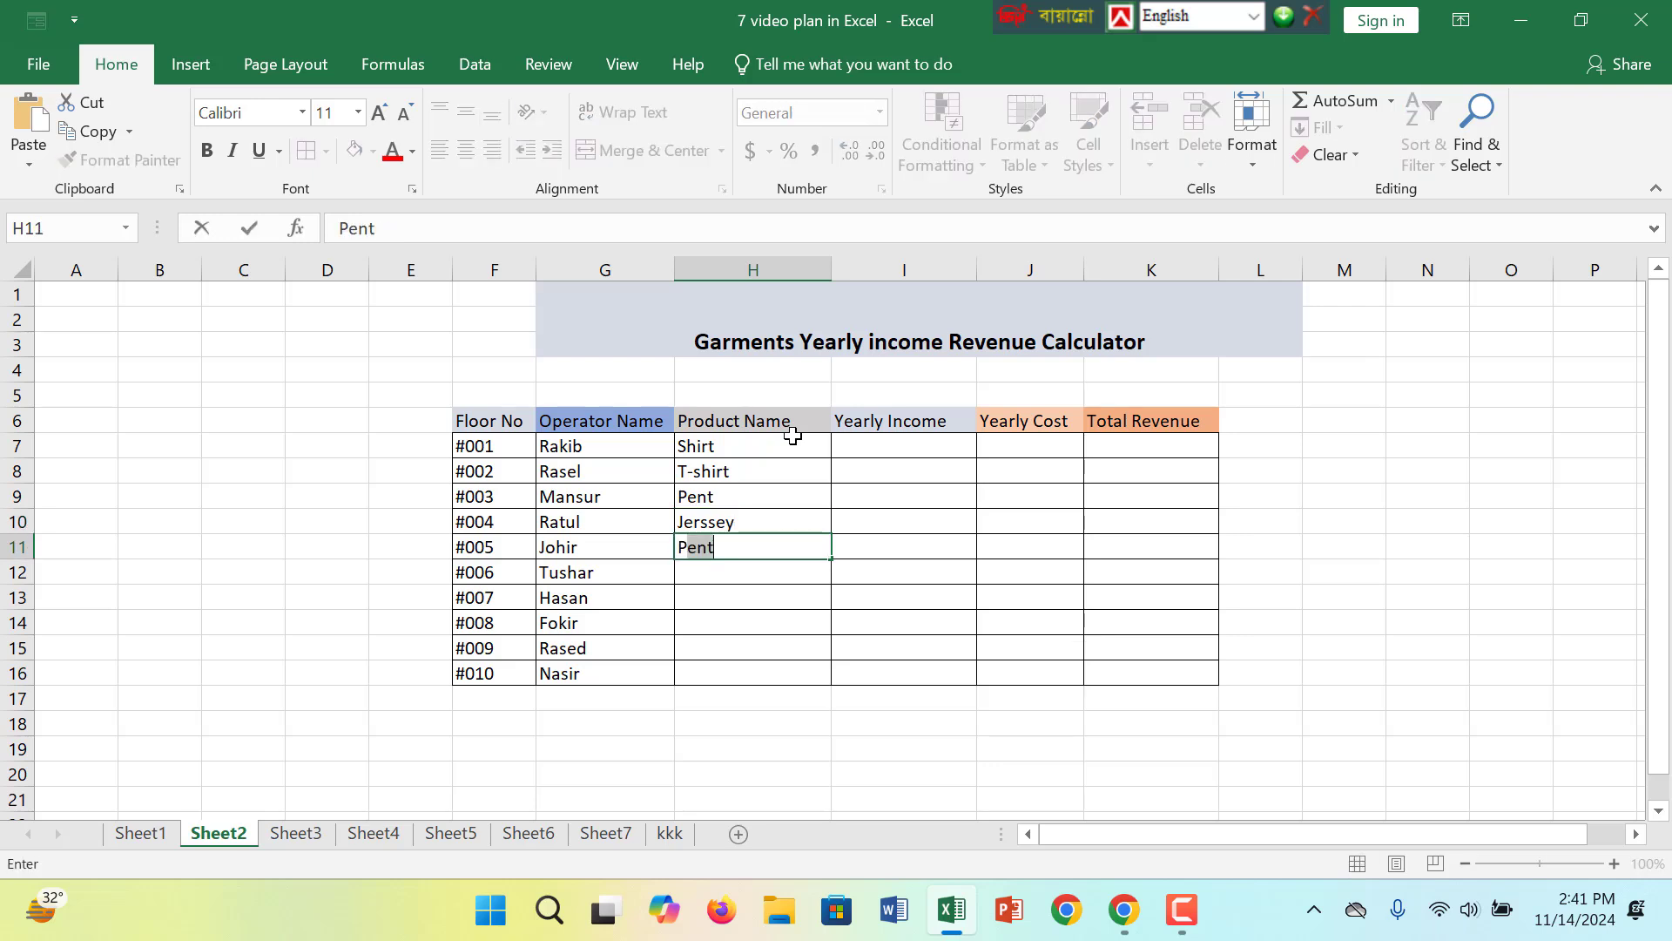
pyautogui.press('Return')
pyautogui.write('Jerssey')
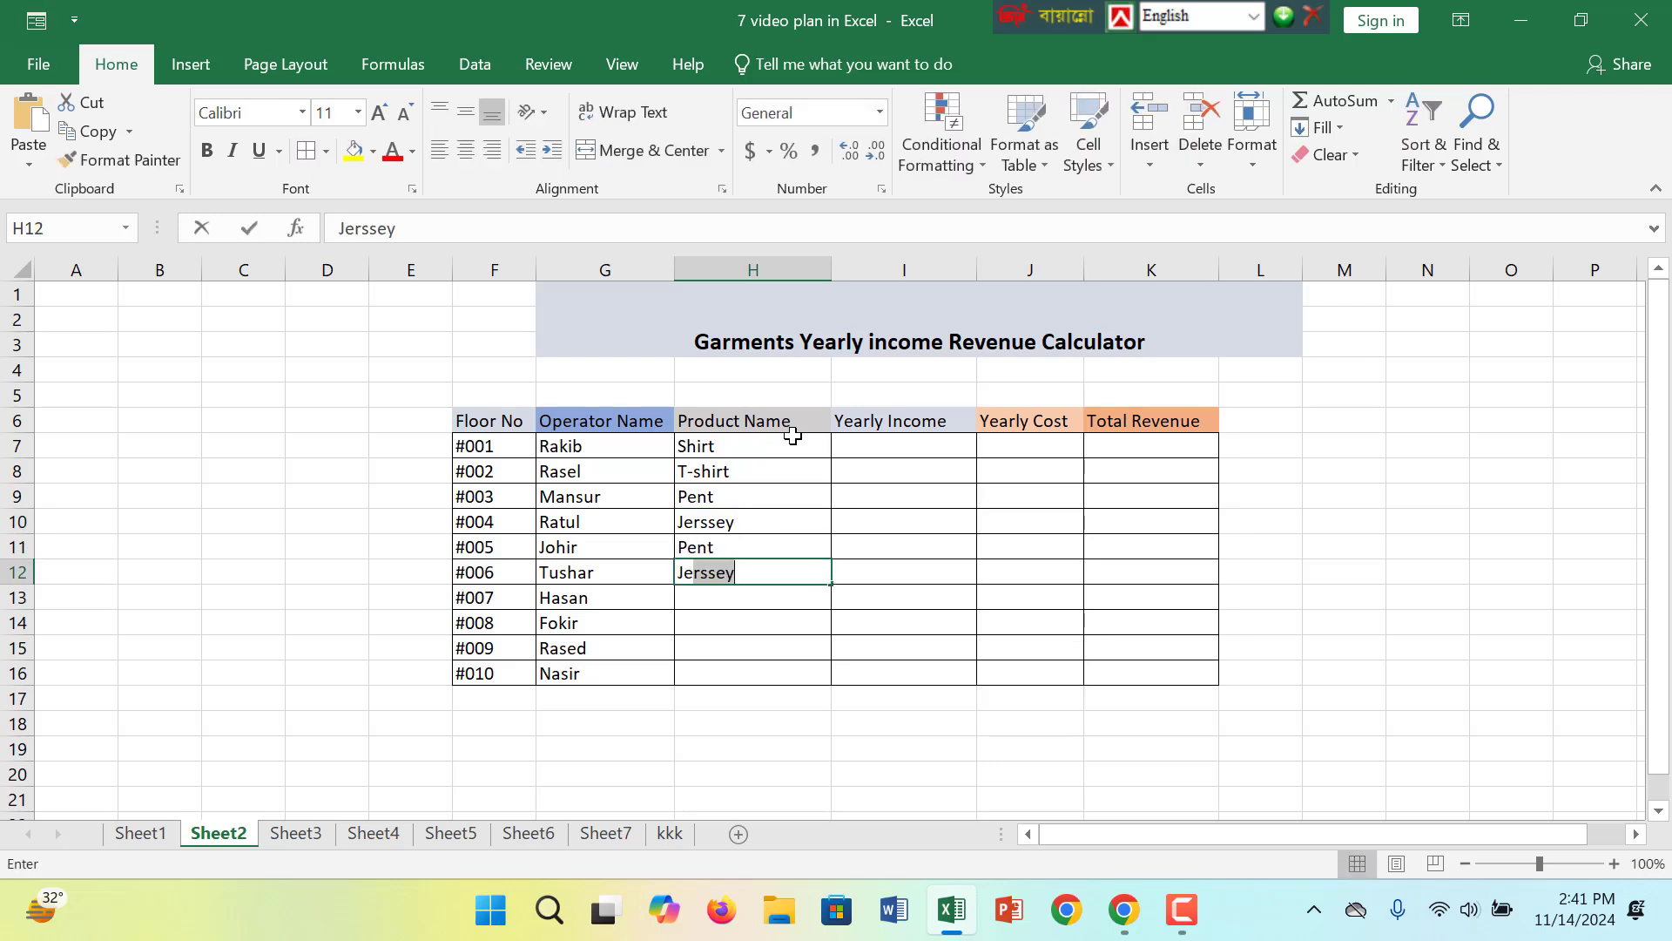
pyautogui.press('Return')
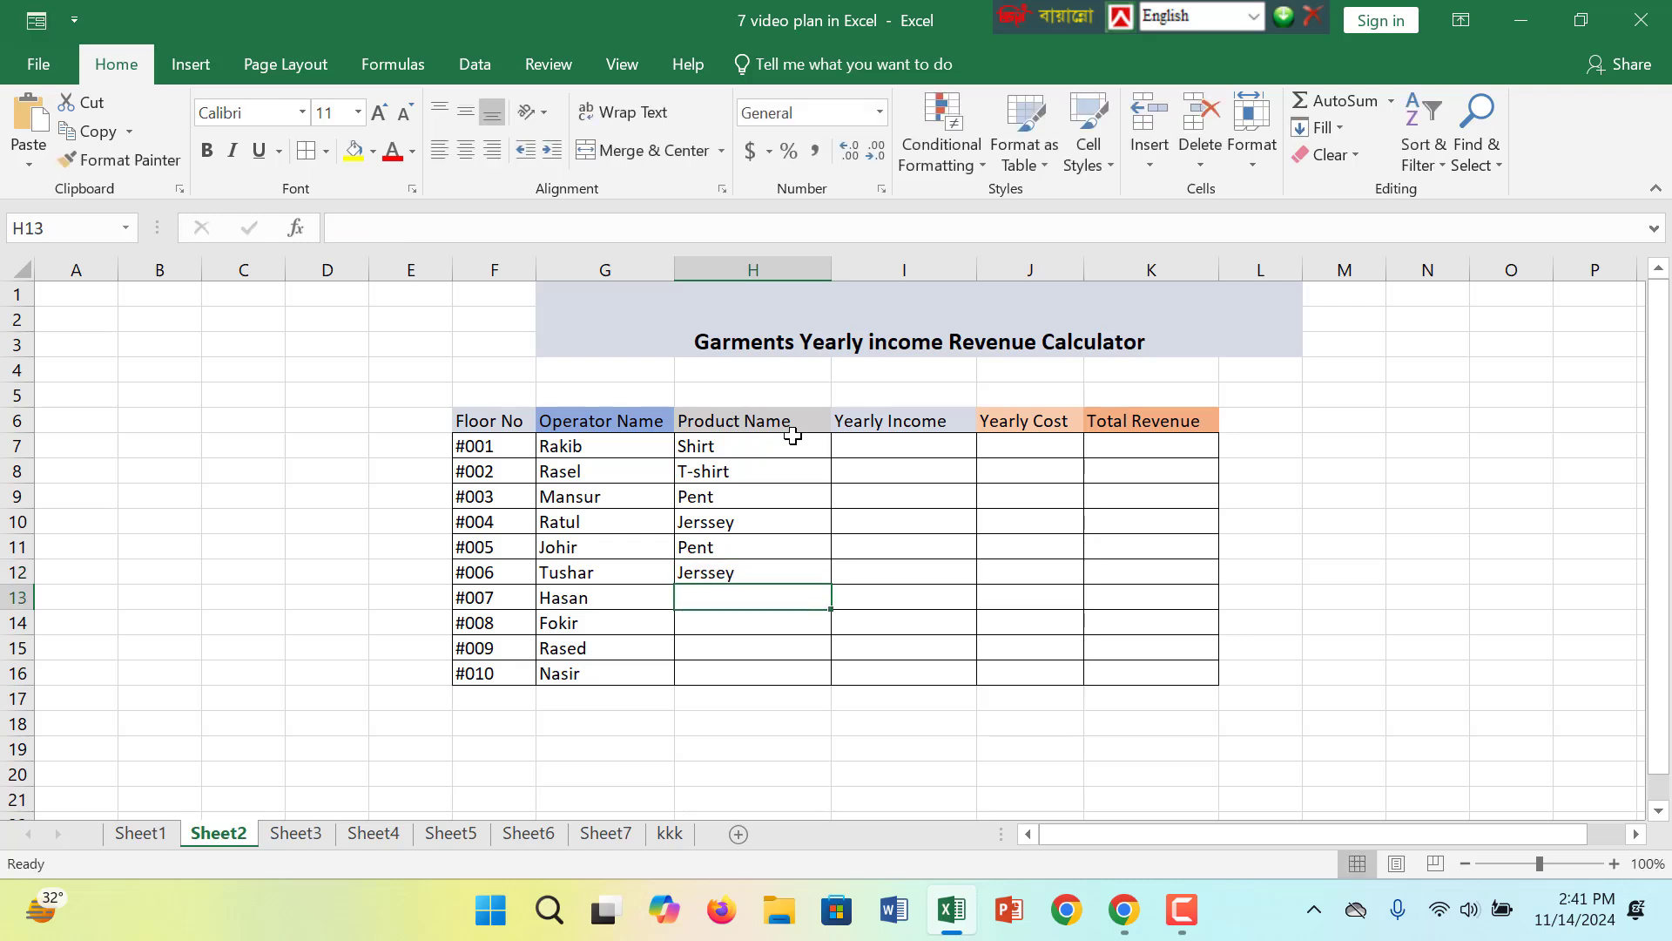
# Step: Complete the Product Name column in H13:H16 with T-shirt, Shirt, Pent and T-shirt
pyautogui.write('T-s')
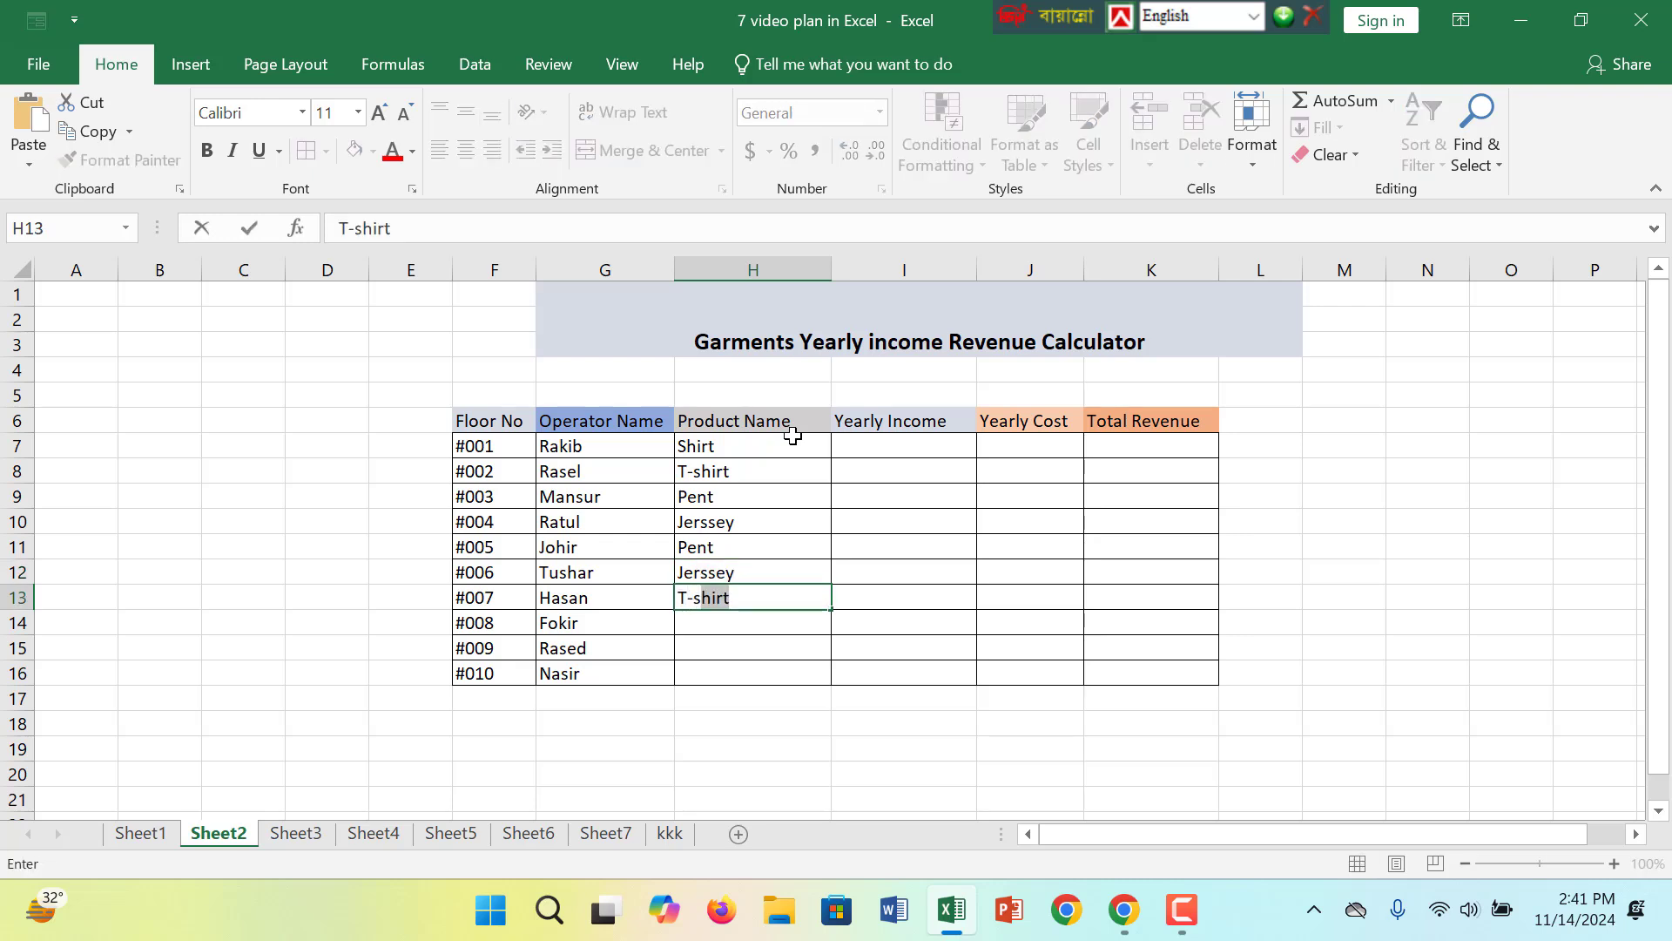
pyautogui.press('Return')
pyautogui.write('Shirt')
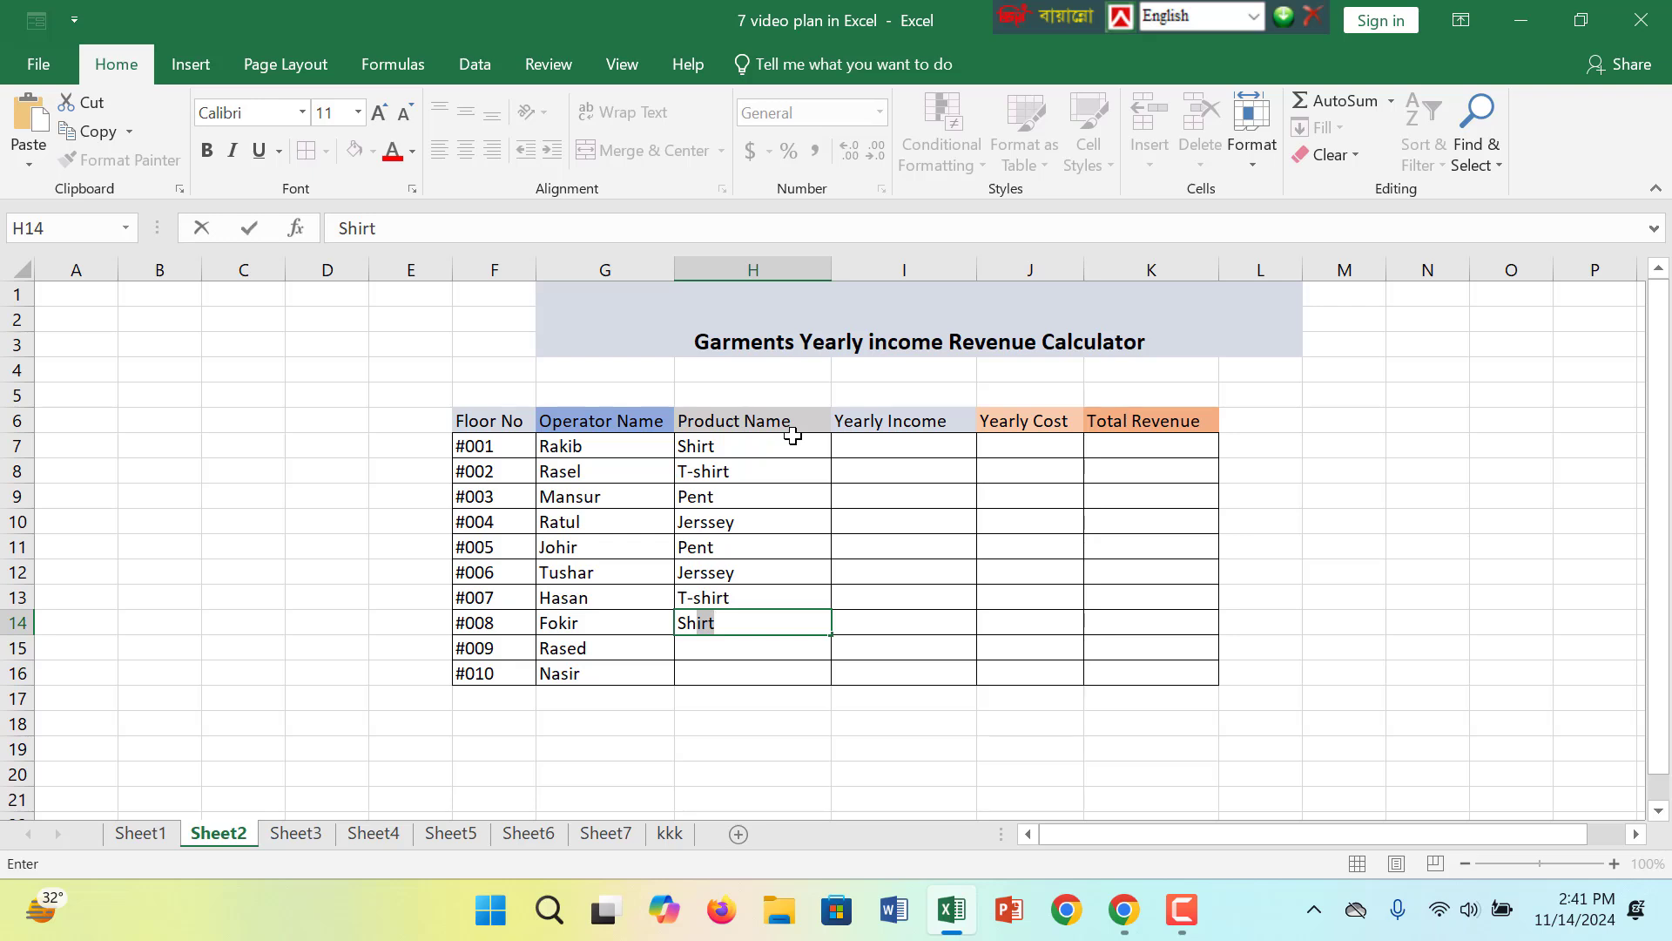
pyautogui.press('Return')
pyautogui.write('Pent')
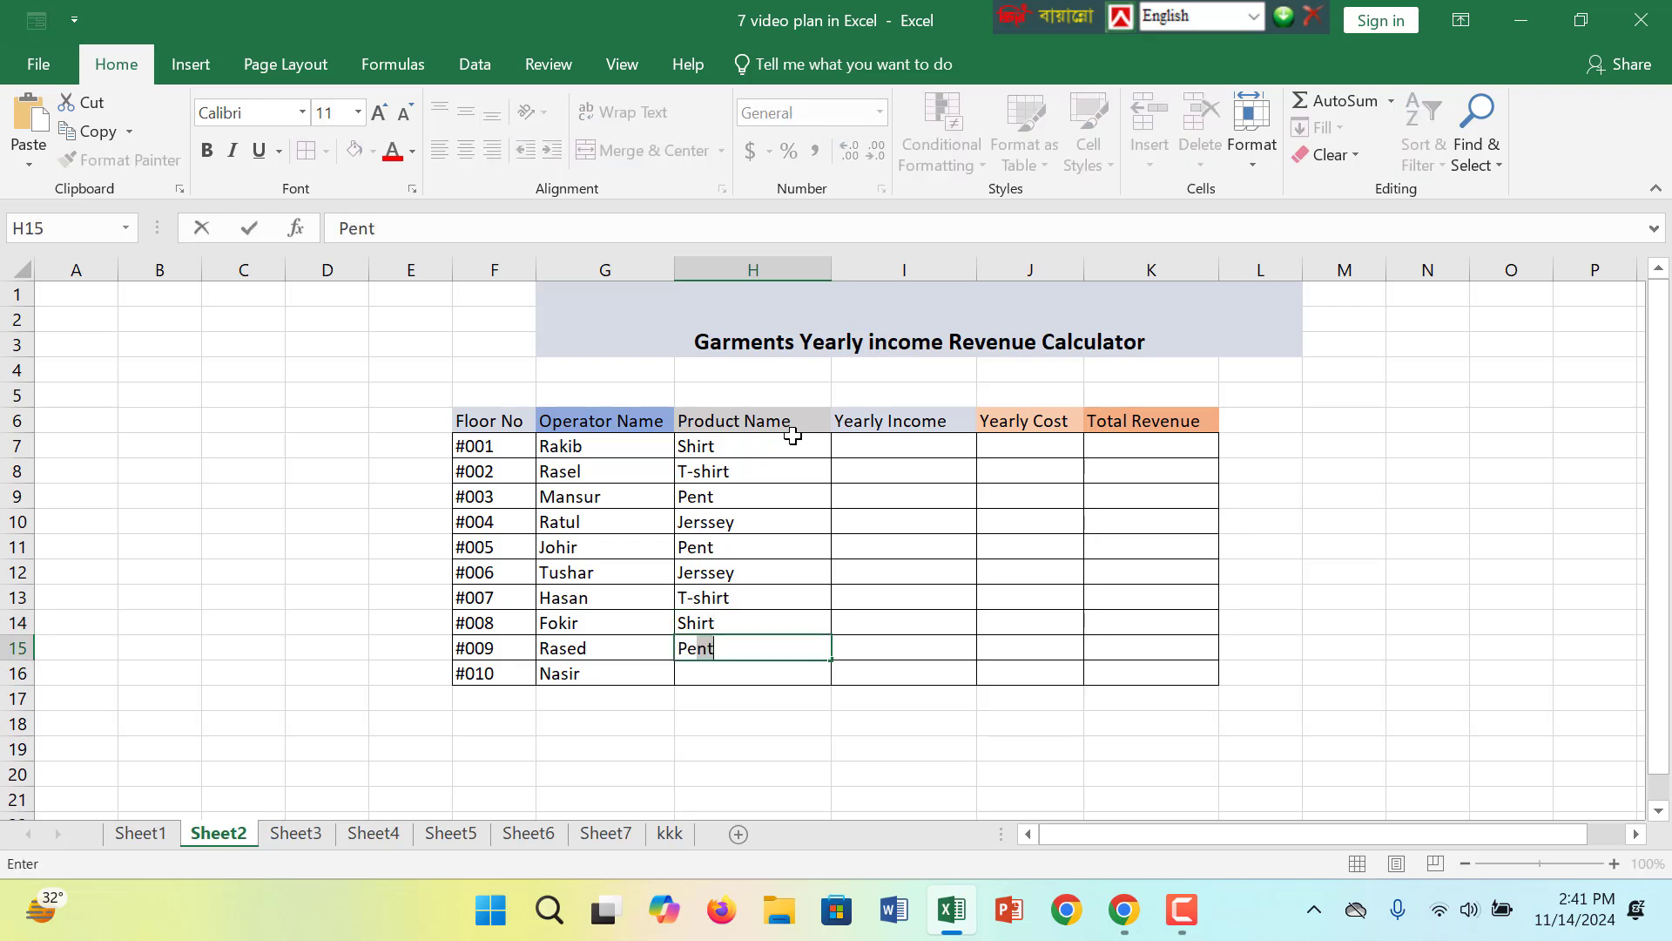
pyautogui.press('Return')
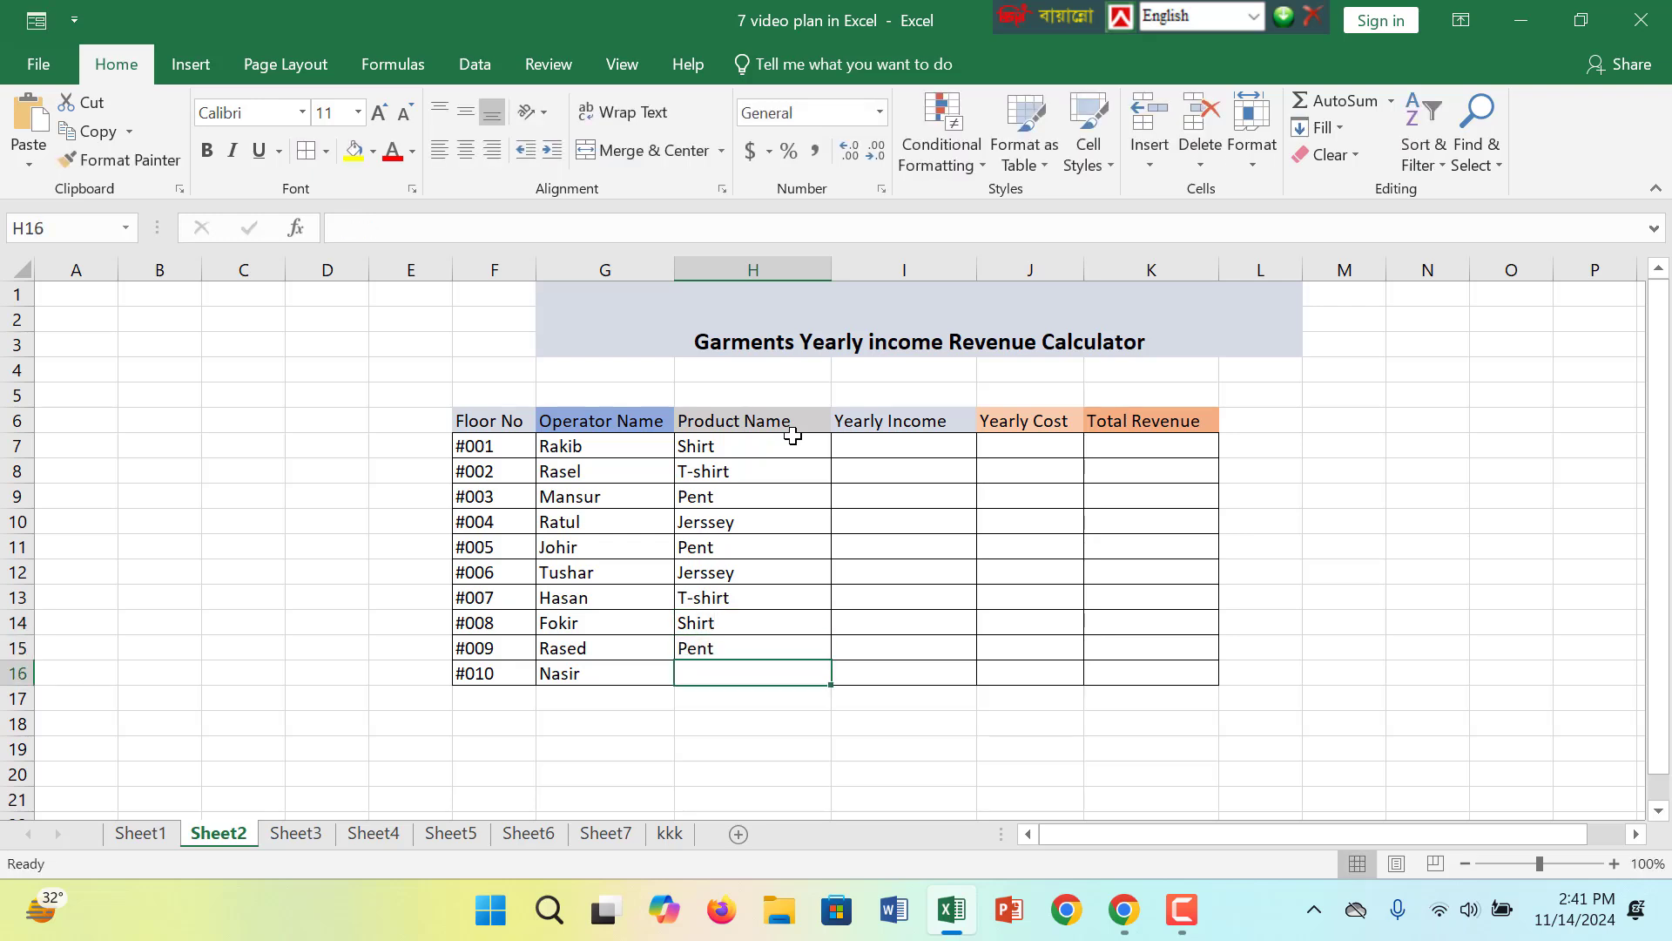
pyautogui.write('T')
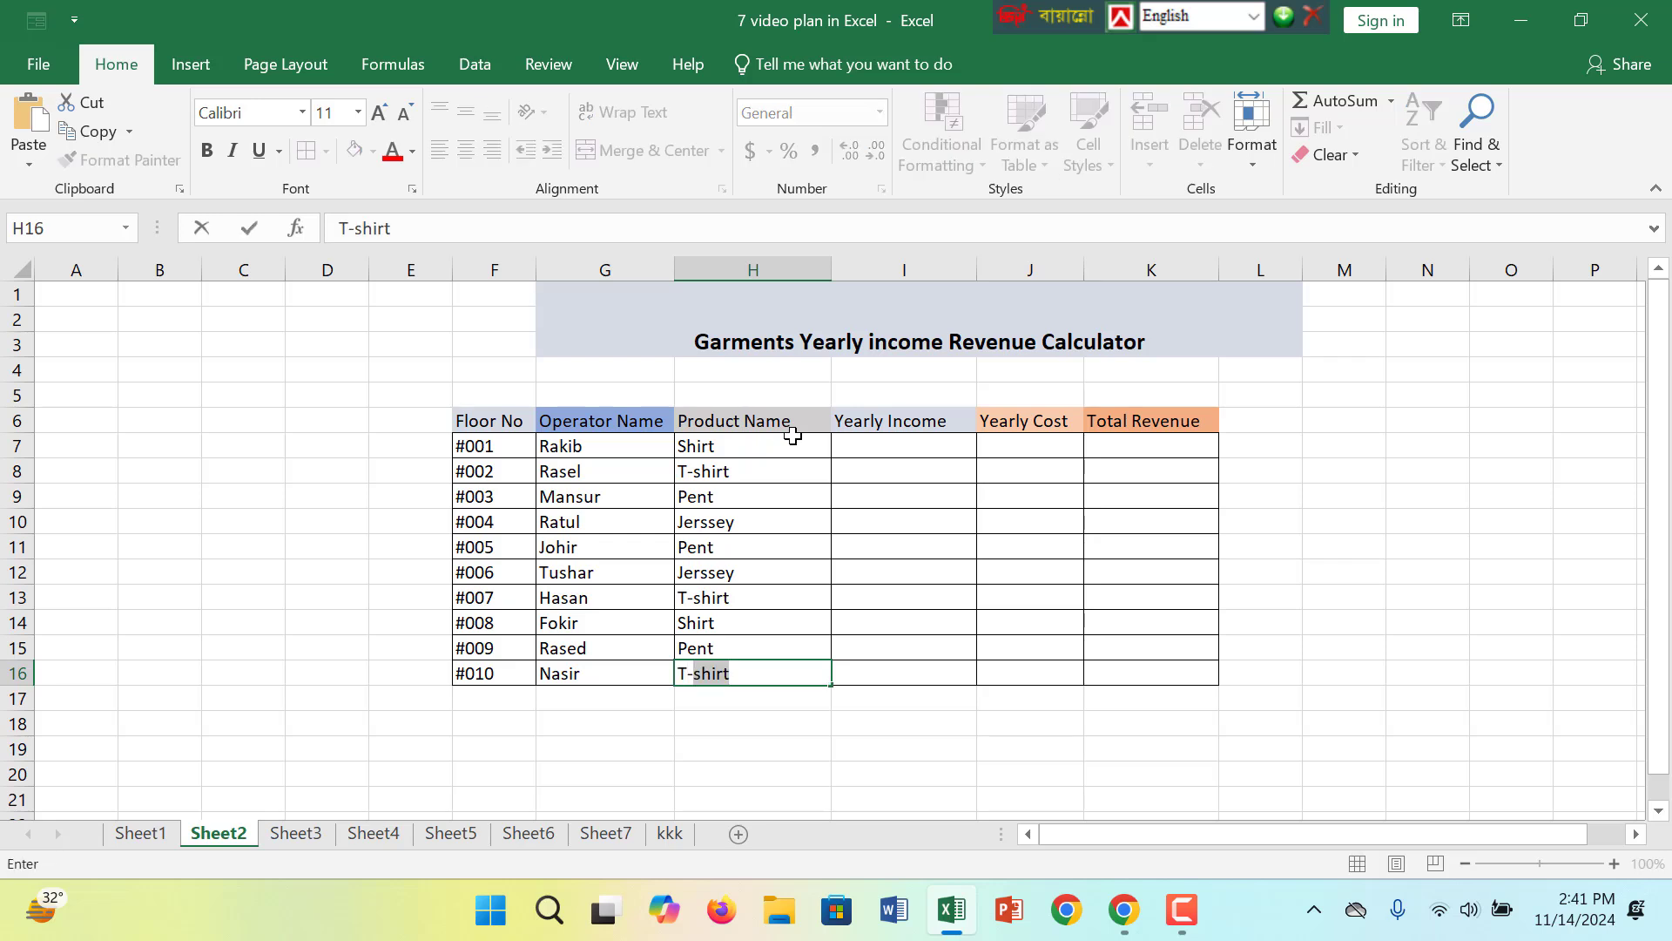
pyautogui.write('-')
pyautogui.click(867, 451)
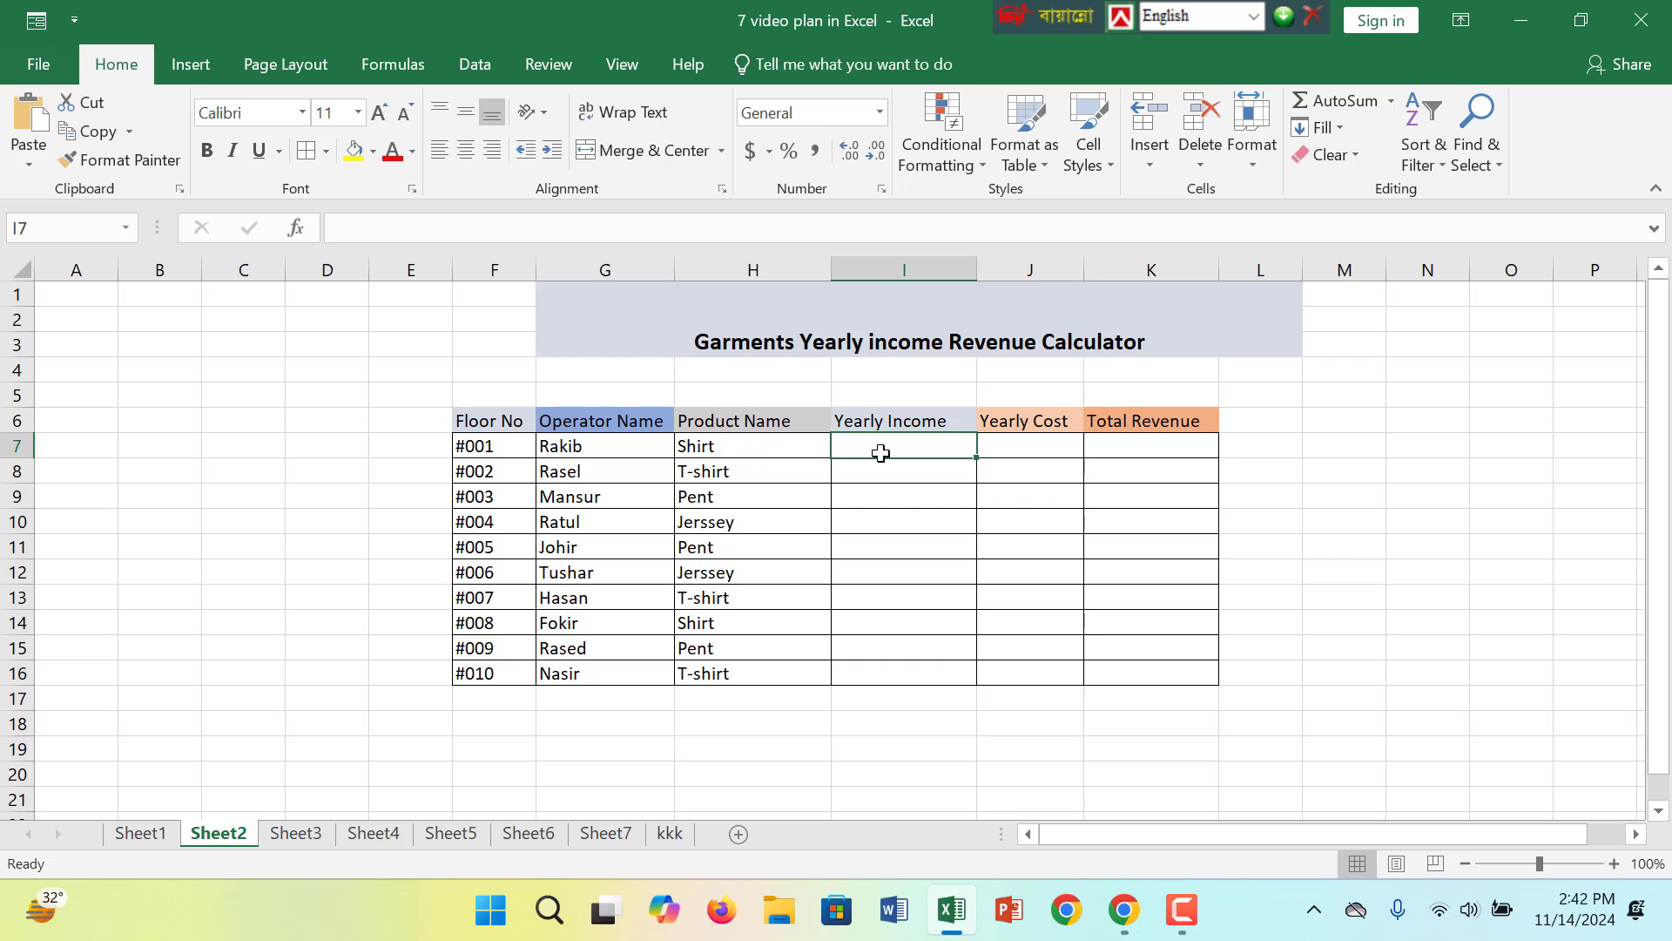
# Step: Apply the dollar Accounting number format to the Yearly Income cells I7:I16
pyautogui.moveTo(896, 445); pyautogui.dragTo(869, 676)
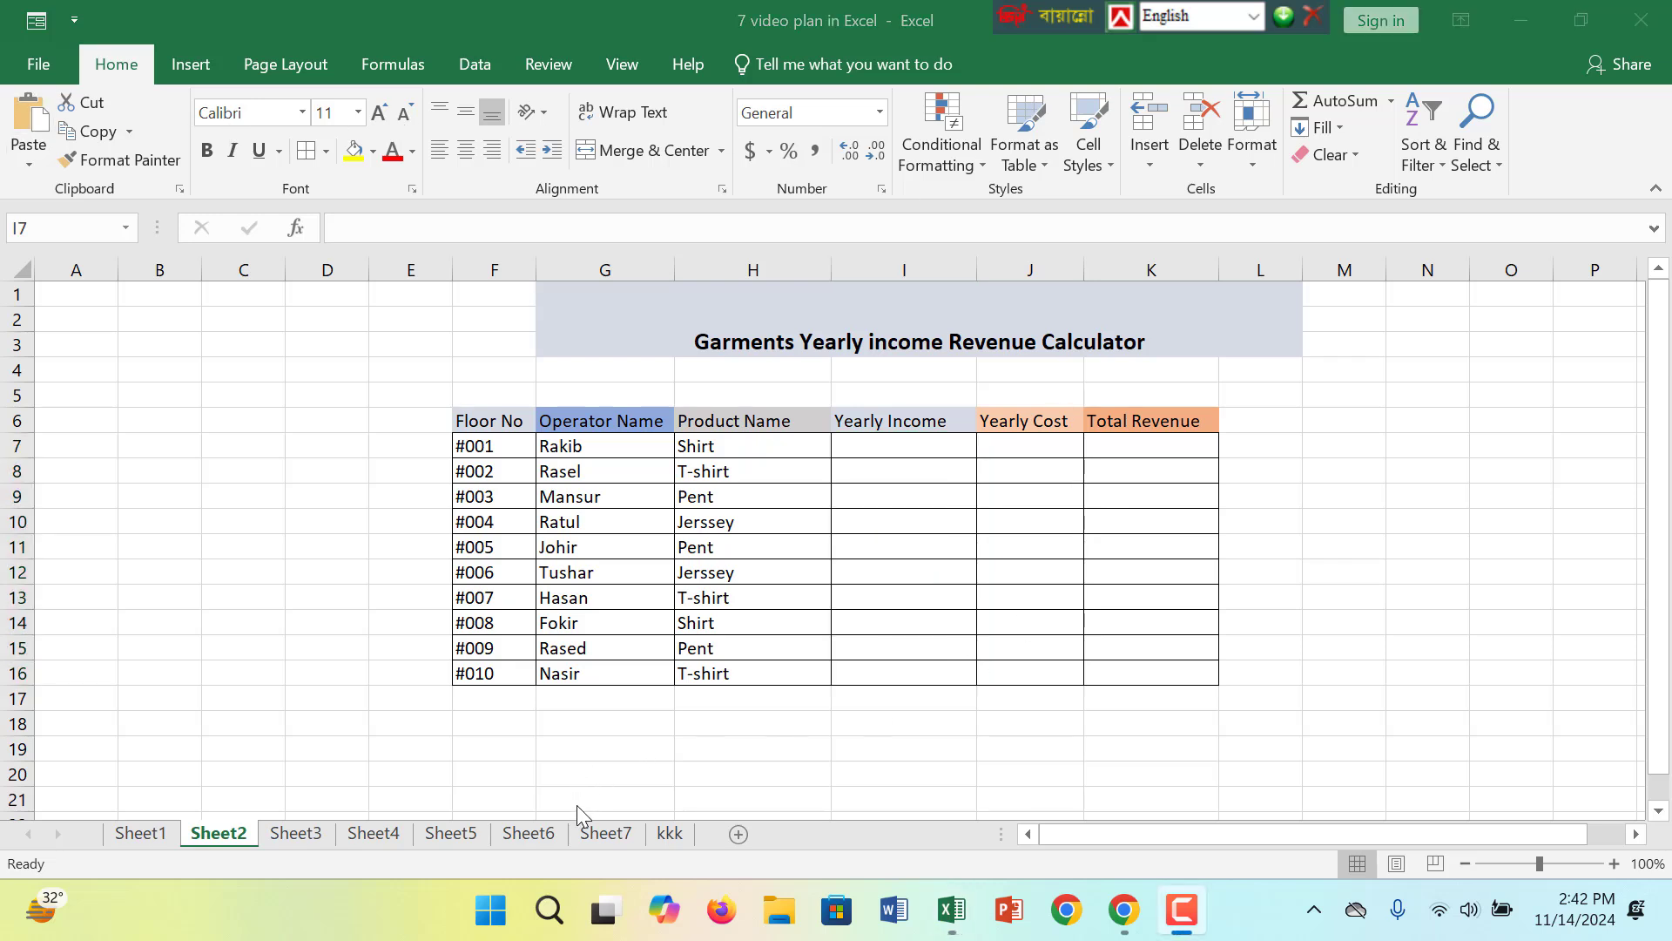
pyautogui.click(927, 453)
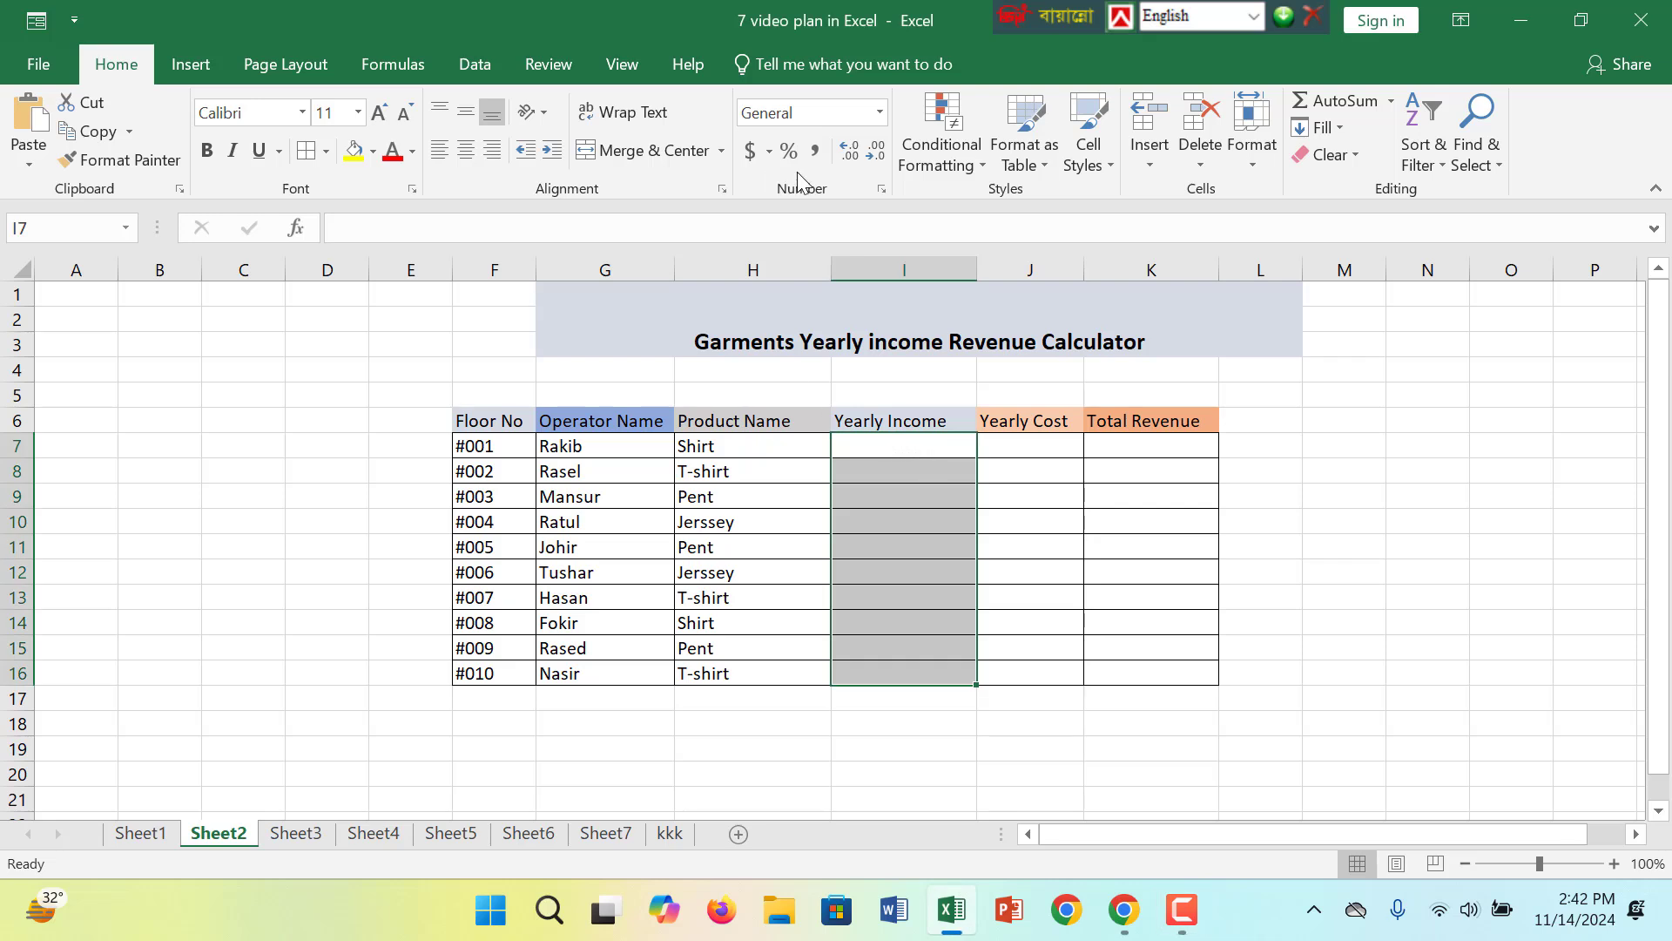
pyautogui.click(750, 151)
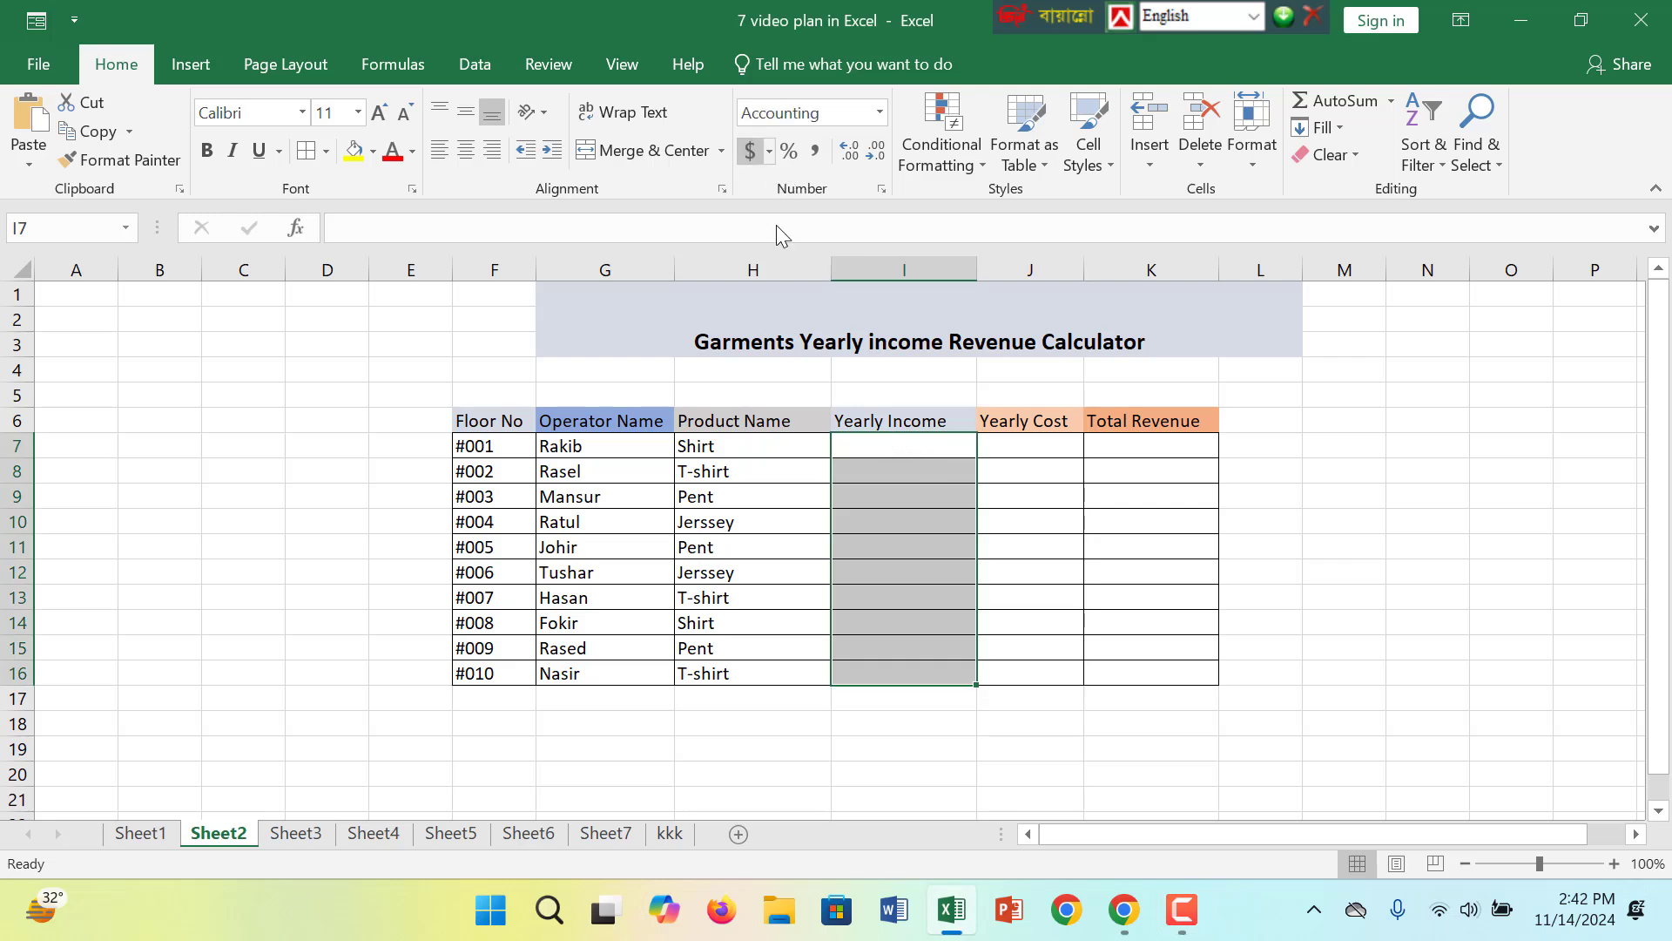
# Step: Enter yearly incomes of 20000, 15000 and 25000 in I7:I9 for floors #001 to #003
pyautogui.click(912, 448)
pyautogui.write('20')
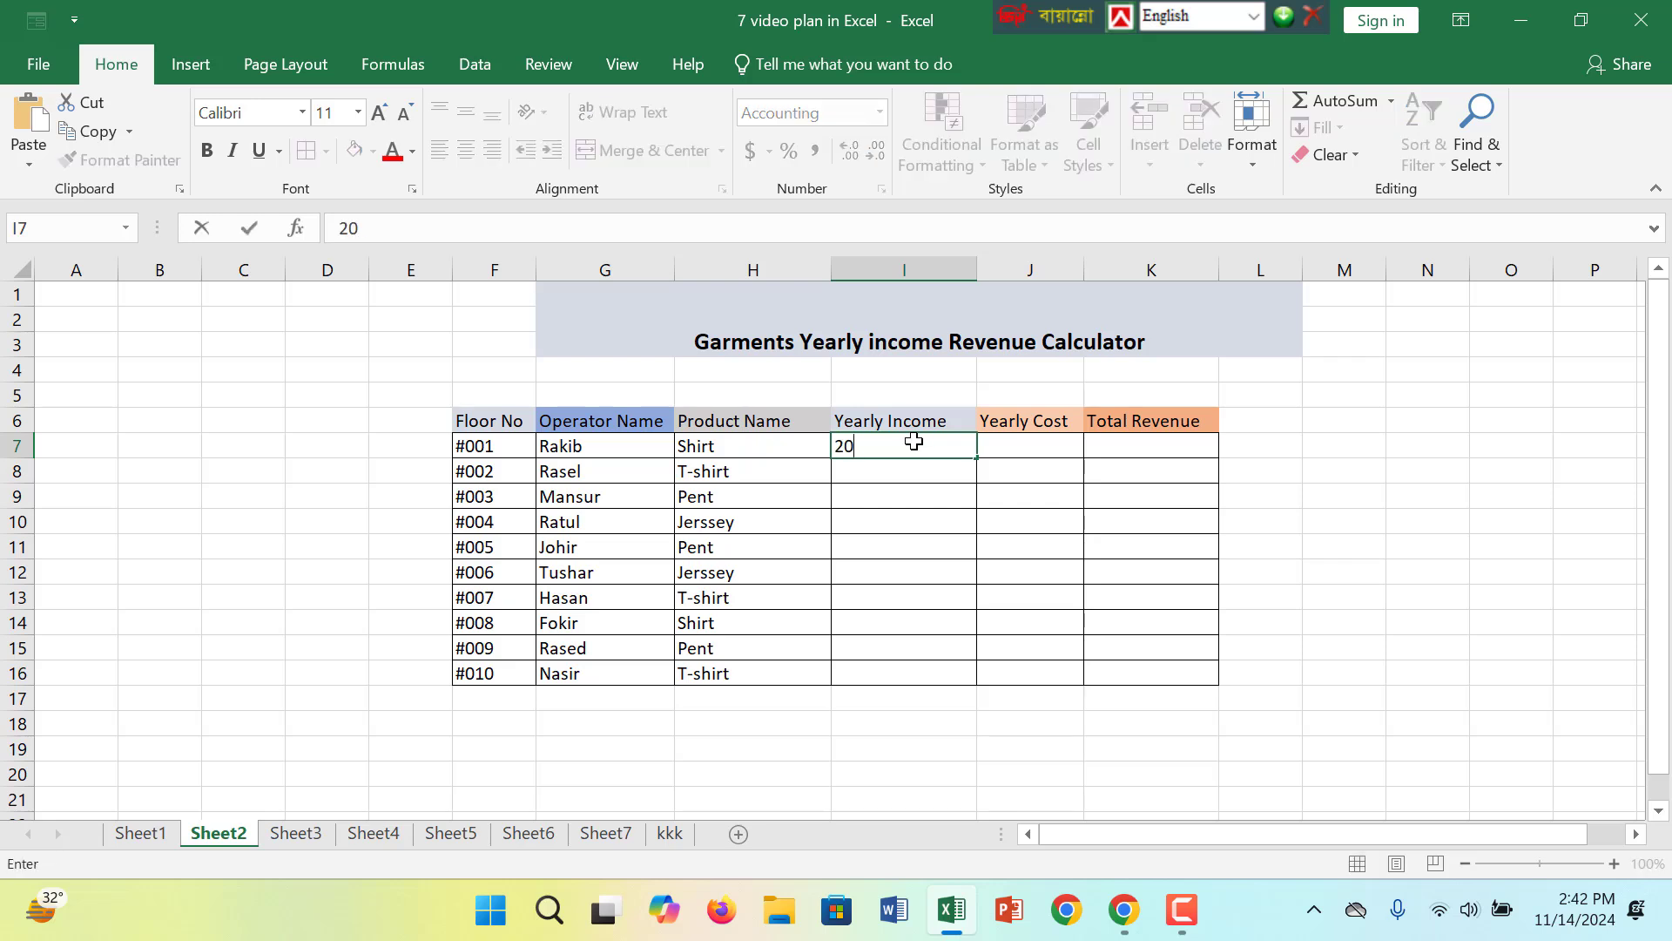
pyautogui.write(',00000')
pyautogui.press('Return')
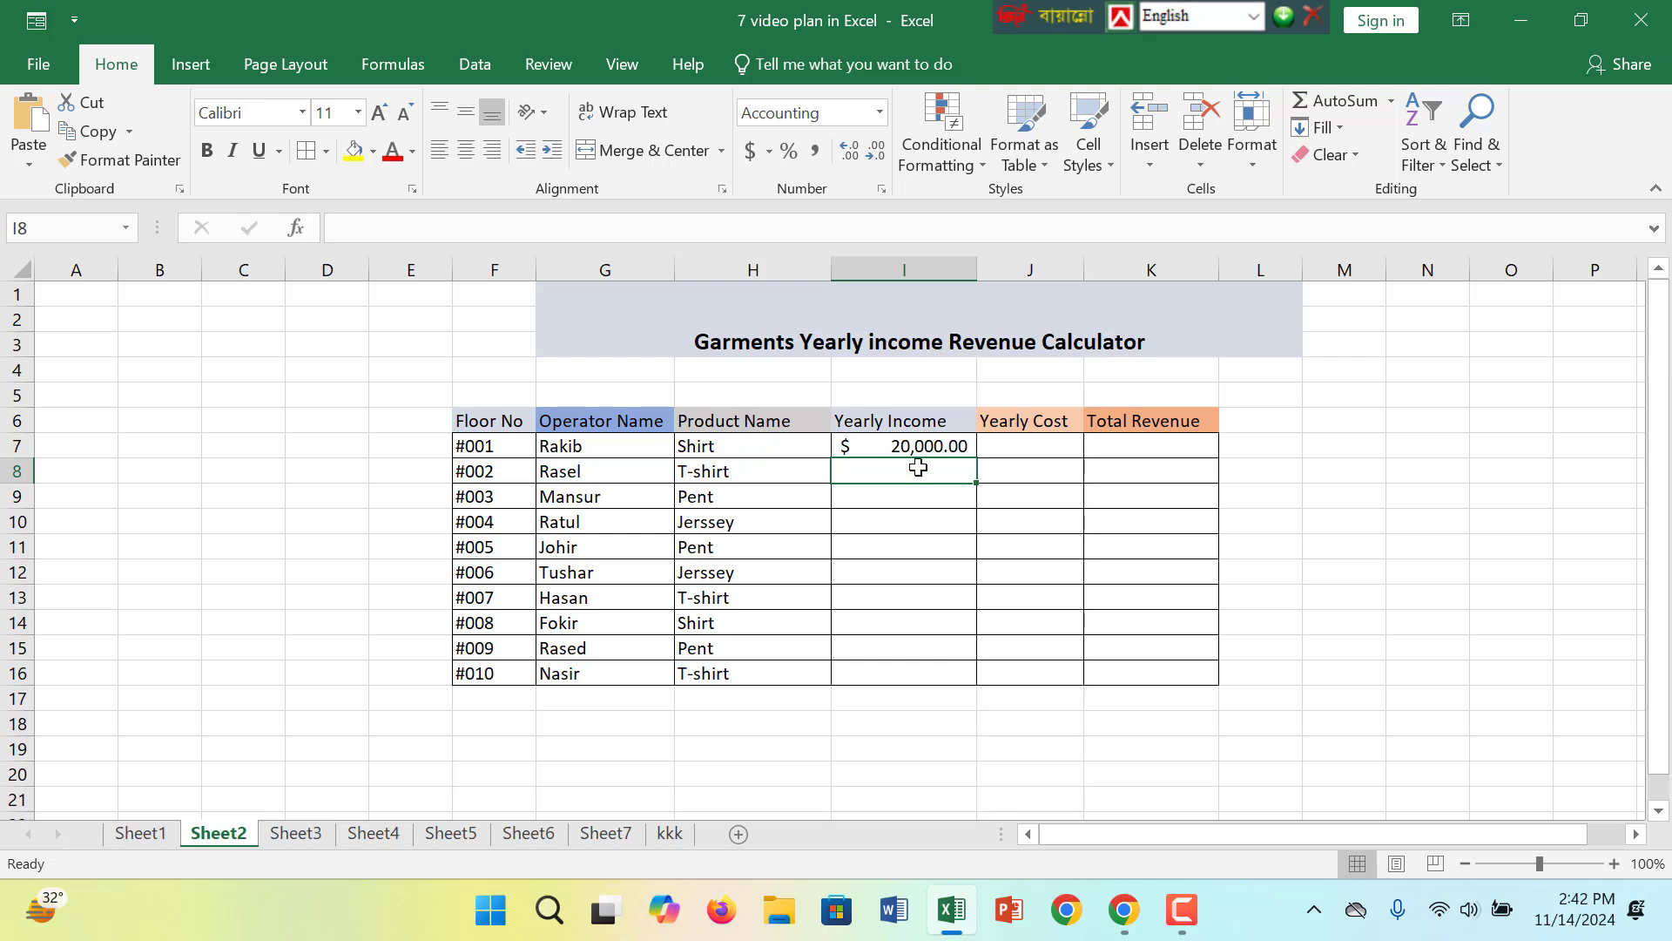
pyautogui.write('15000')
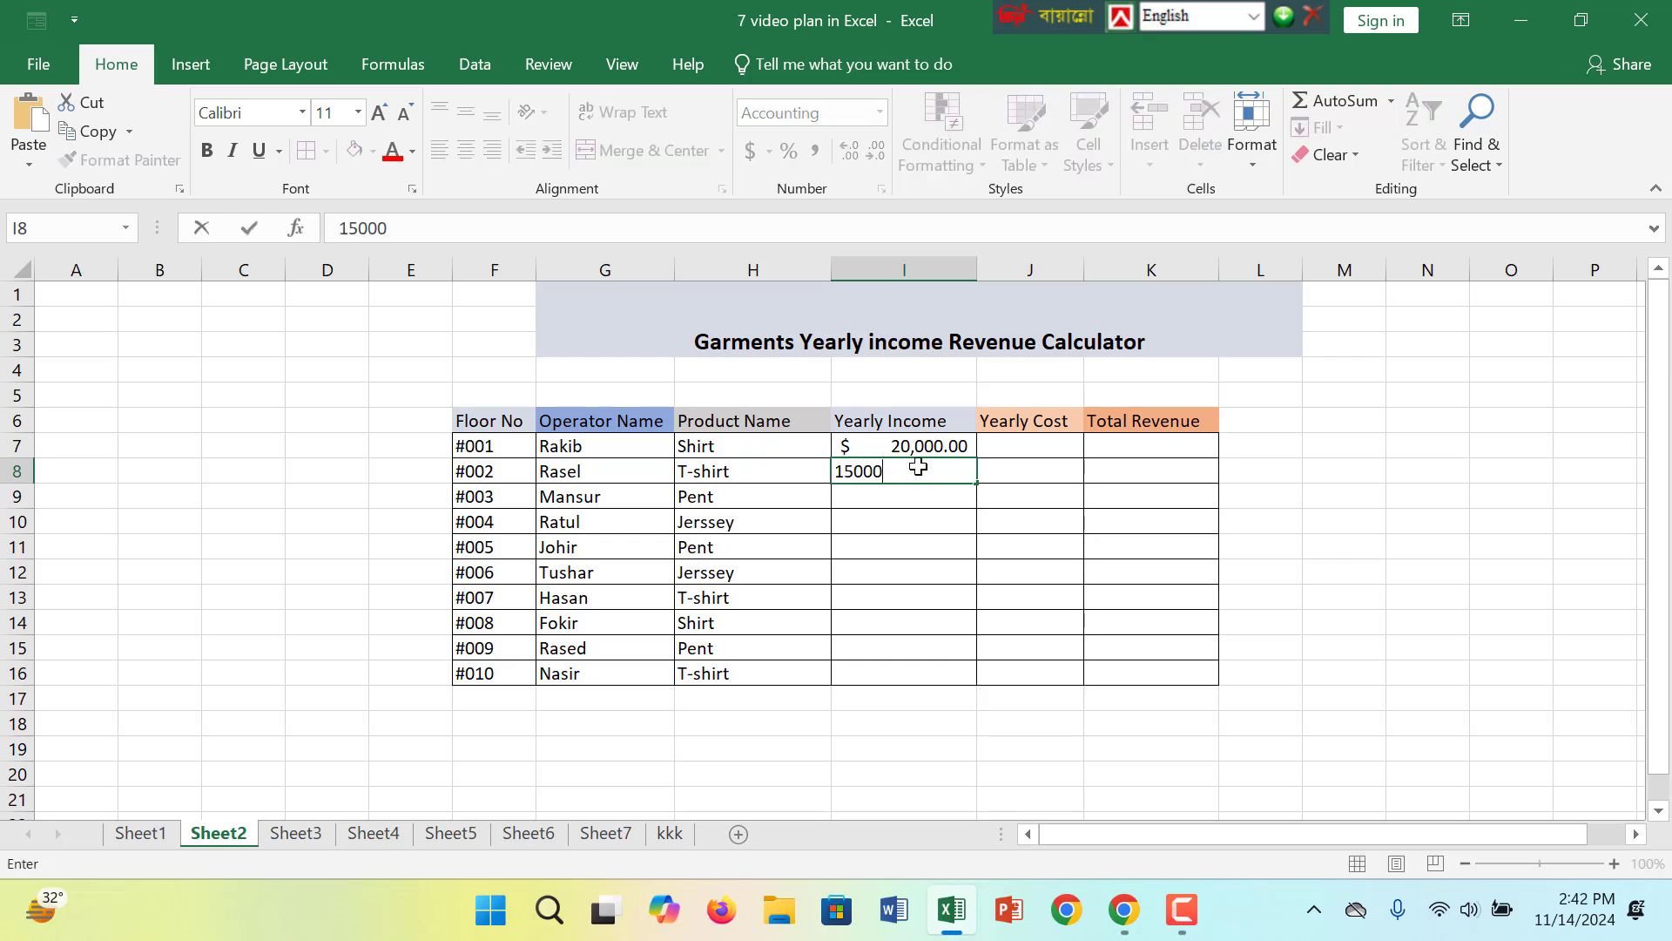
pyautogui.press('Return')
pyautogui.write('25000')
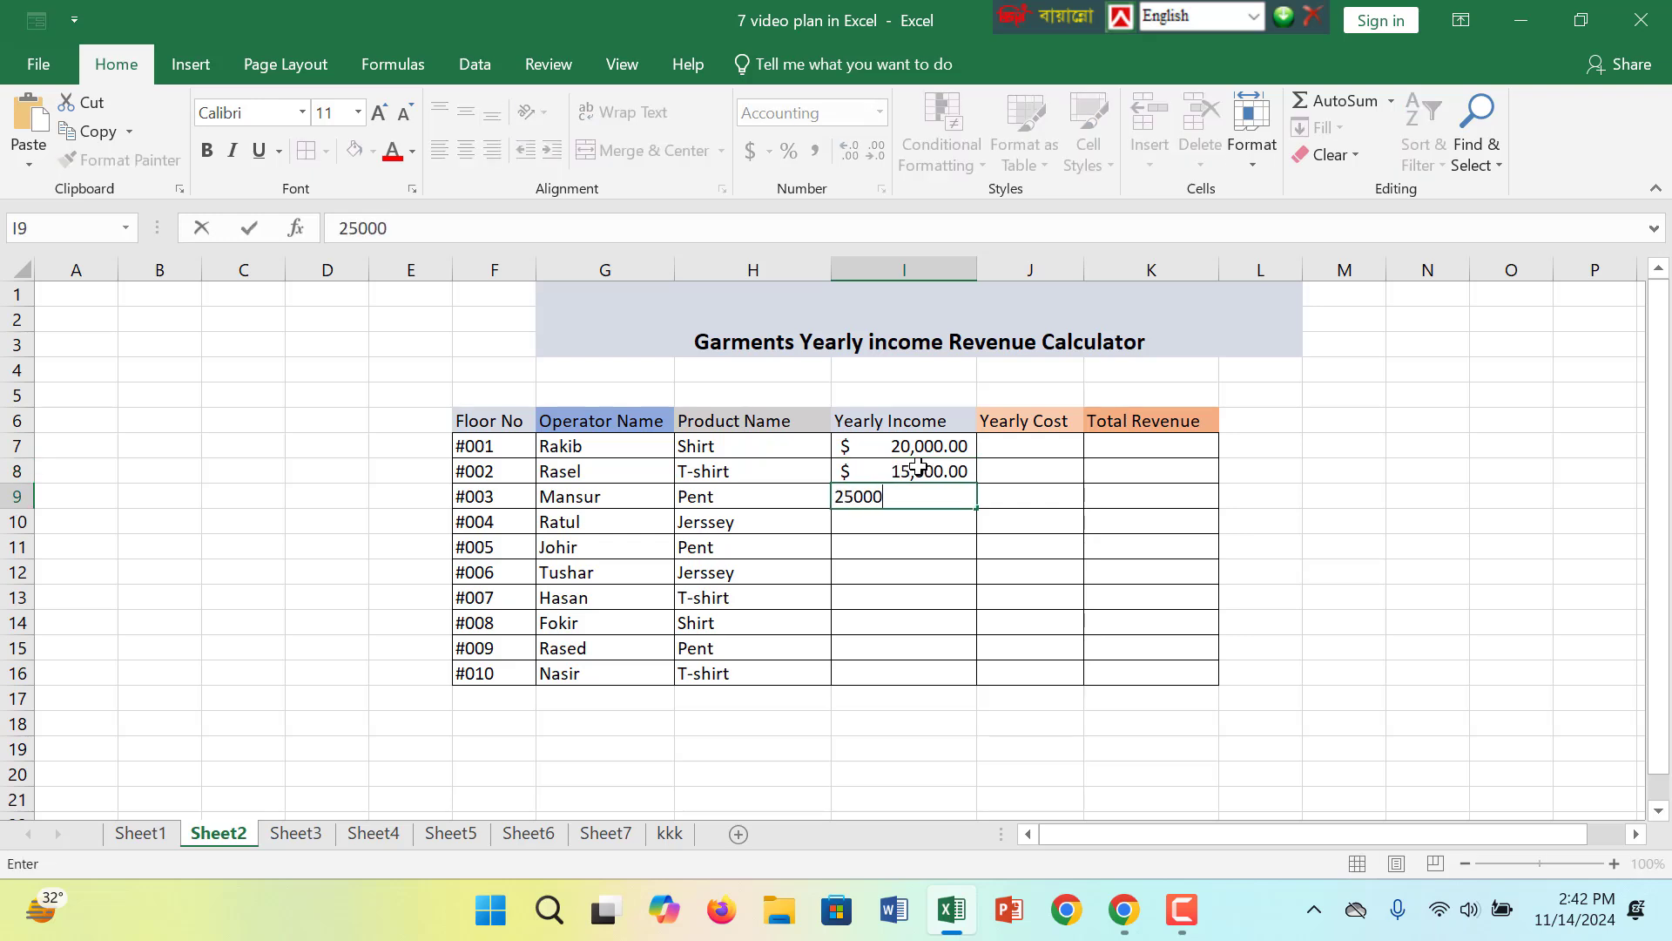
pyautogui.press('Return')
# Step: Enter yearly incomes of 27000, 30000, 32000 and 26000 in I10:I13 for floors #004 to #007
pyautogui.write('27000')
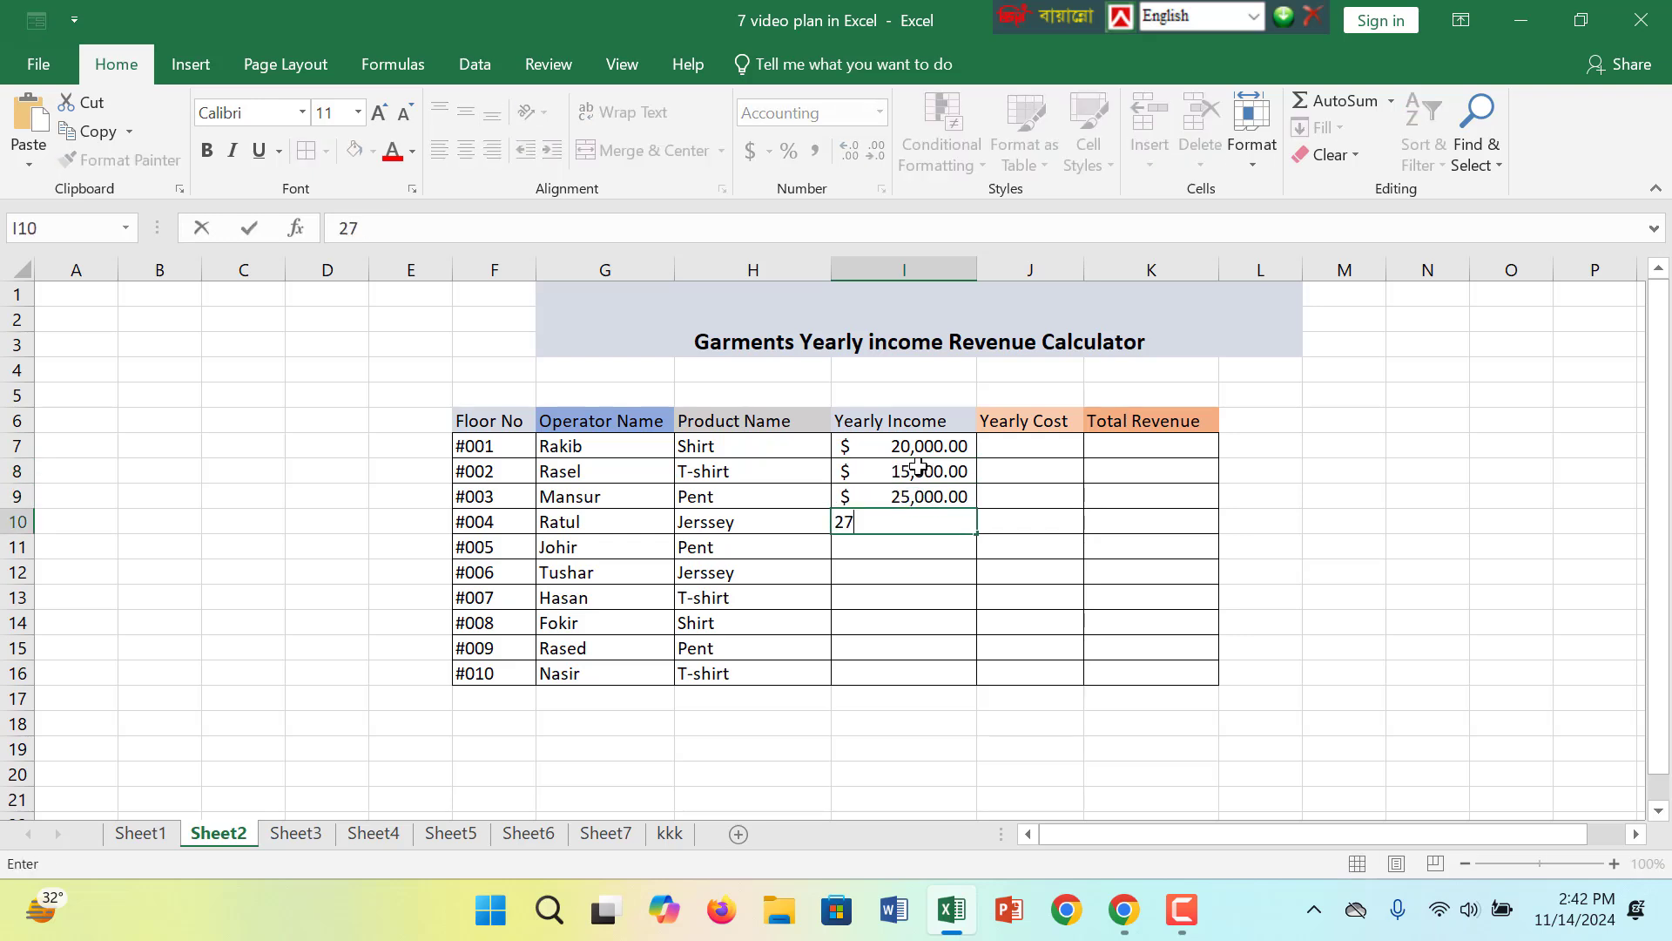
pyautogui.press('Return')
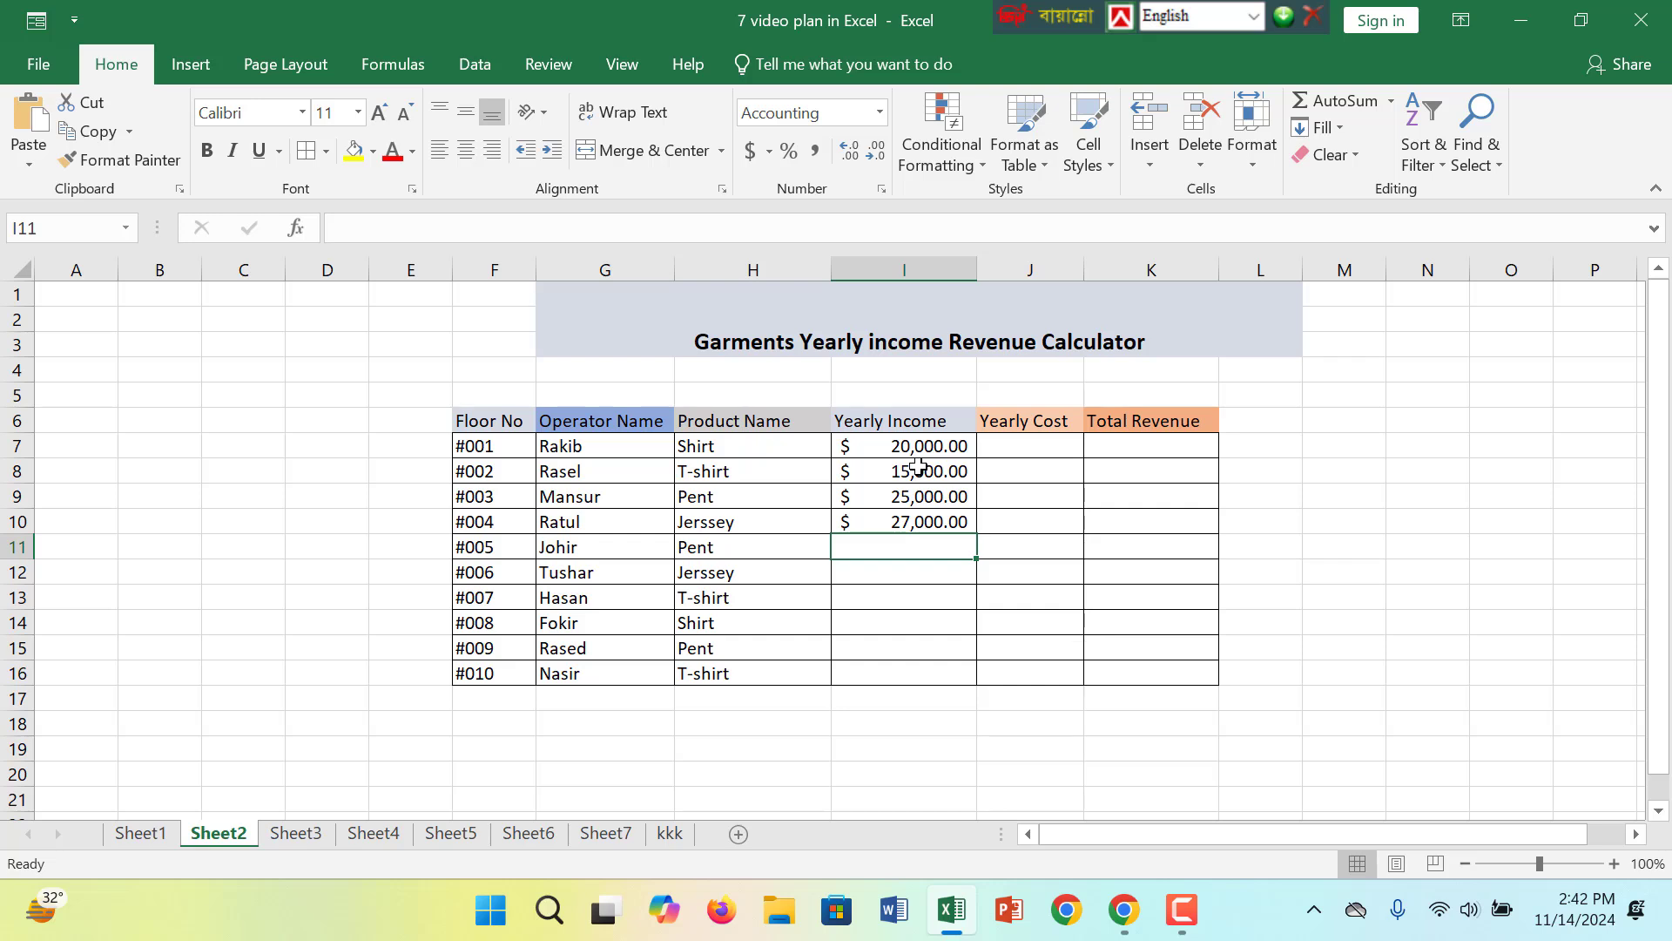
pyautogui.write('30000')
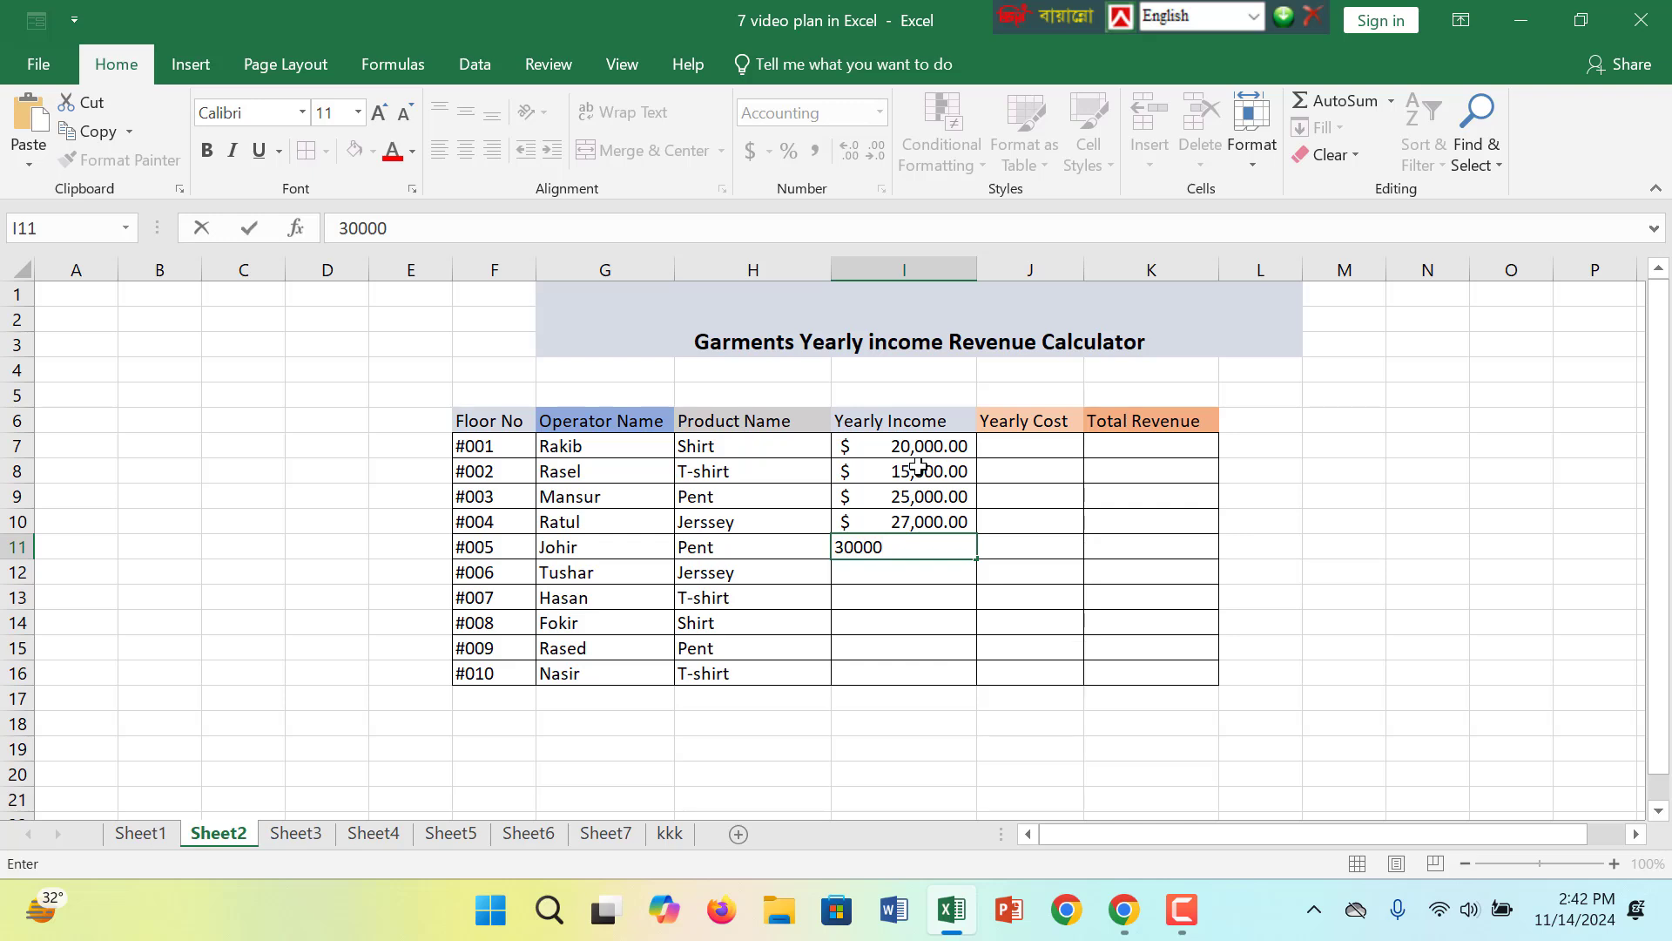
pyautogui.press('Return')
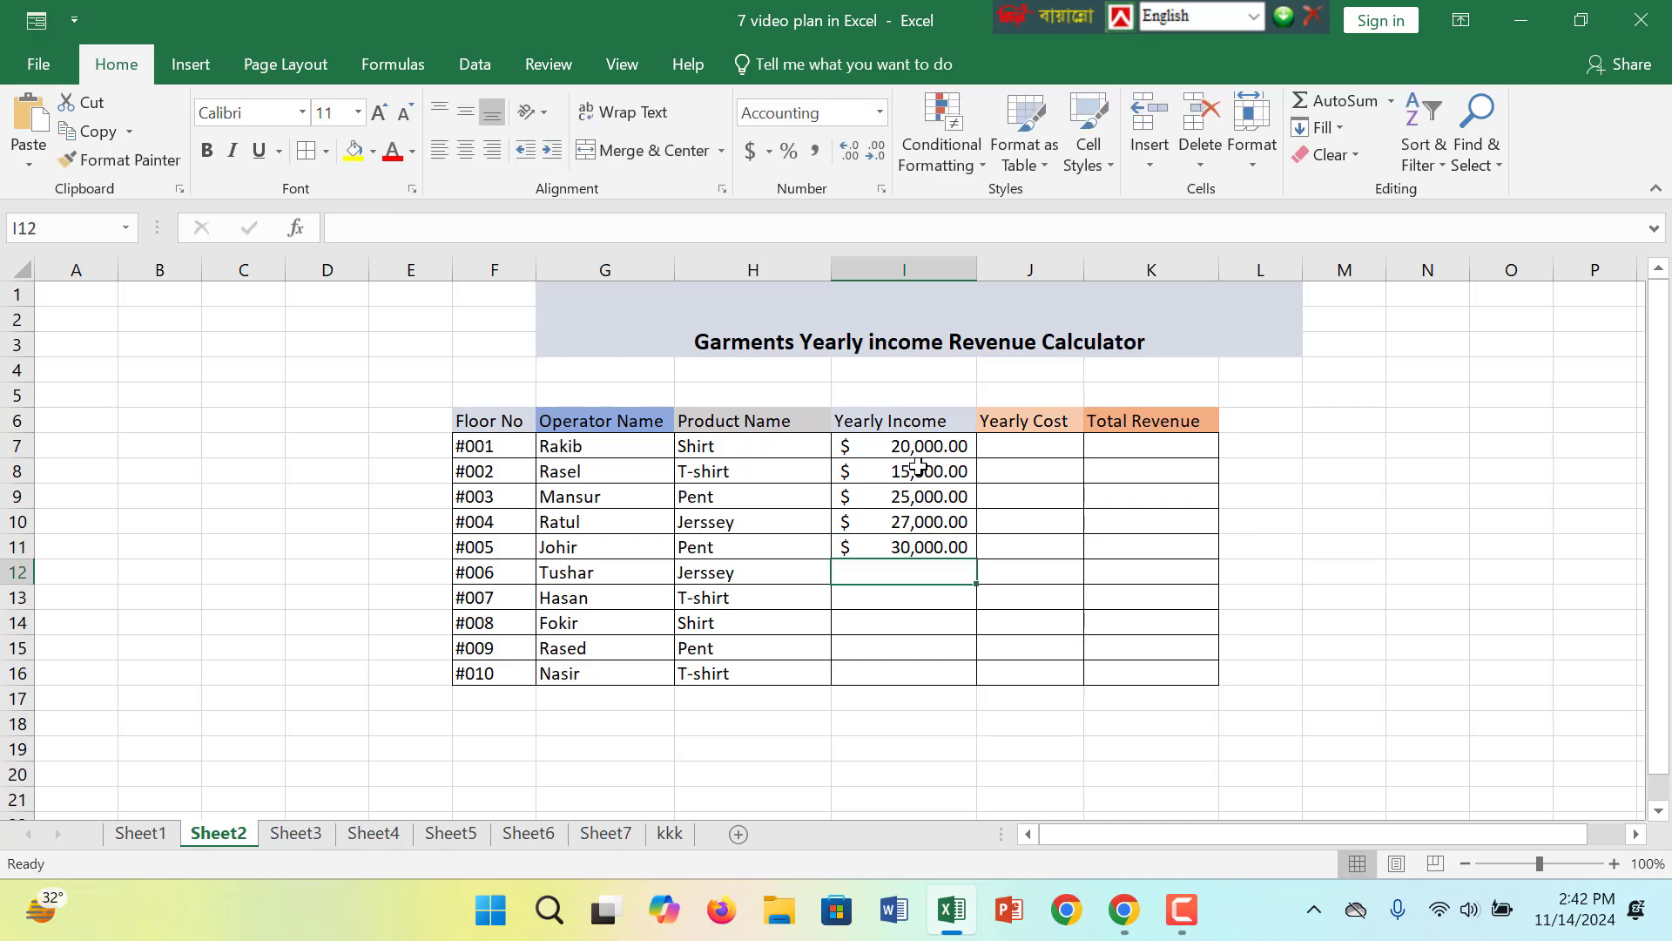
pyautogui.write('32000')
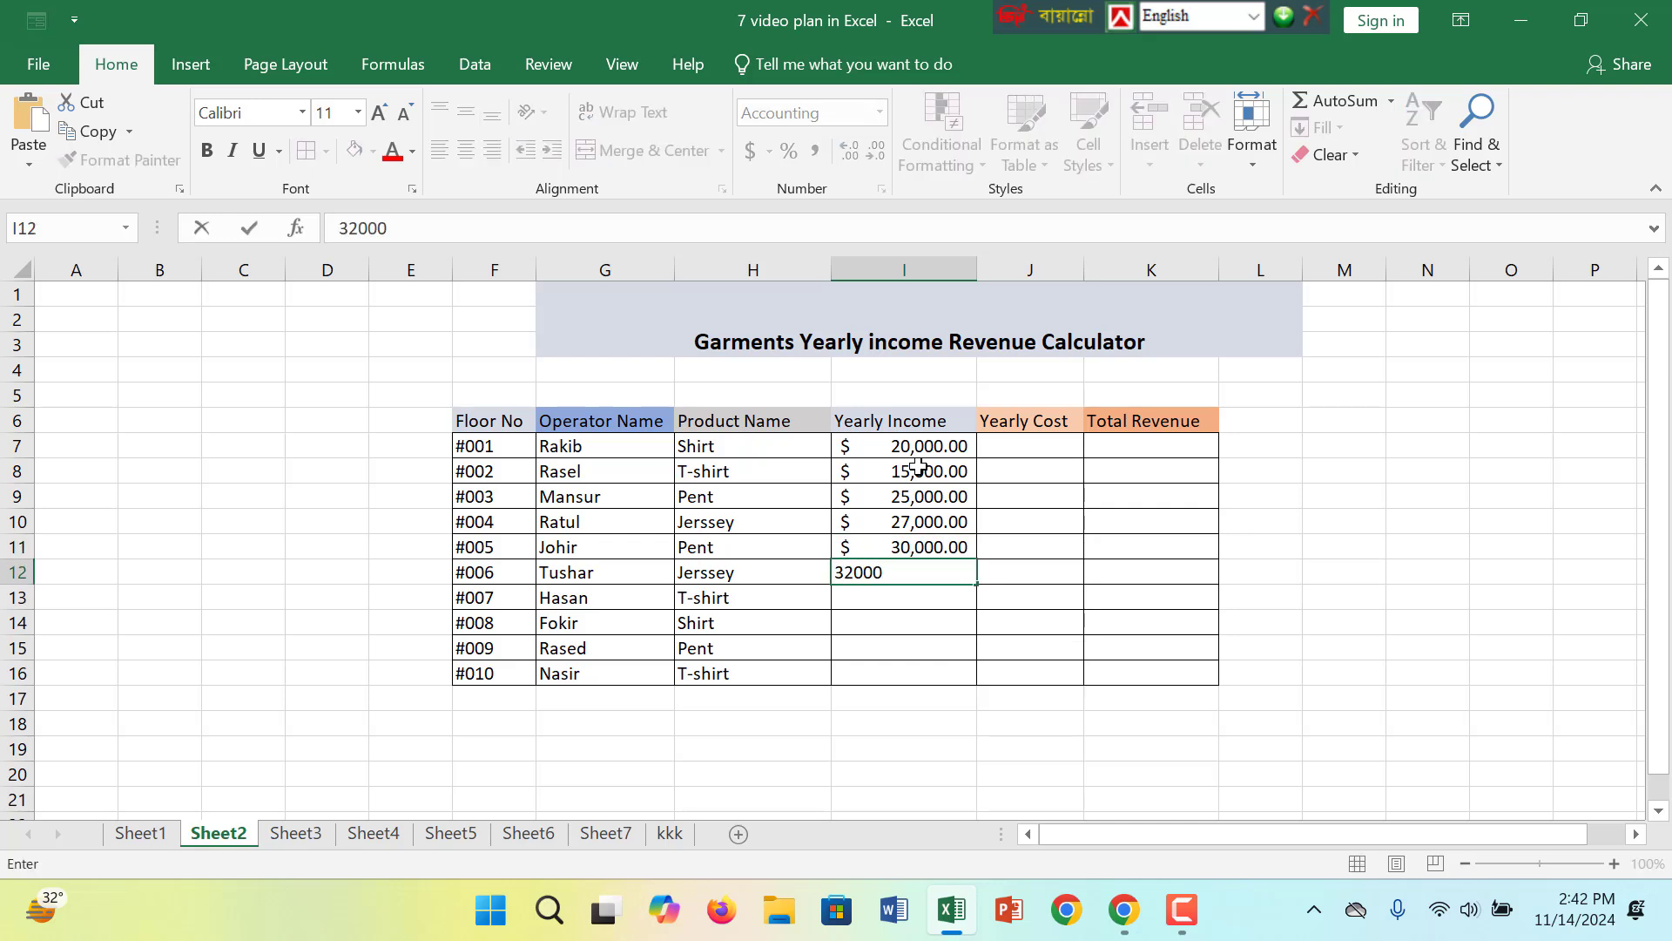
pyautogui.press('Return')
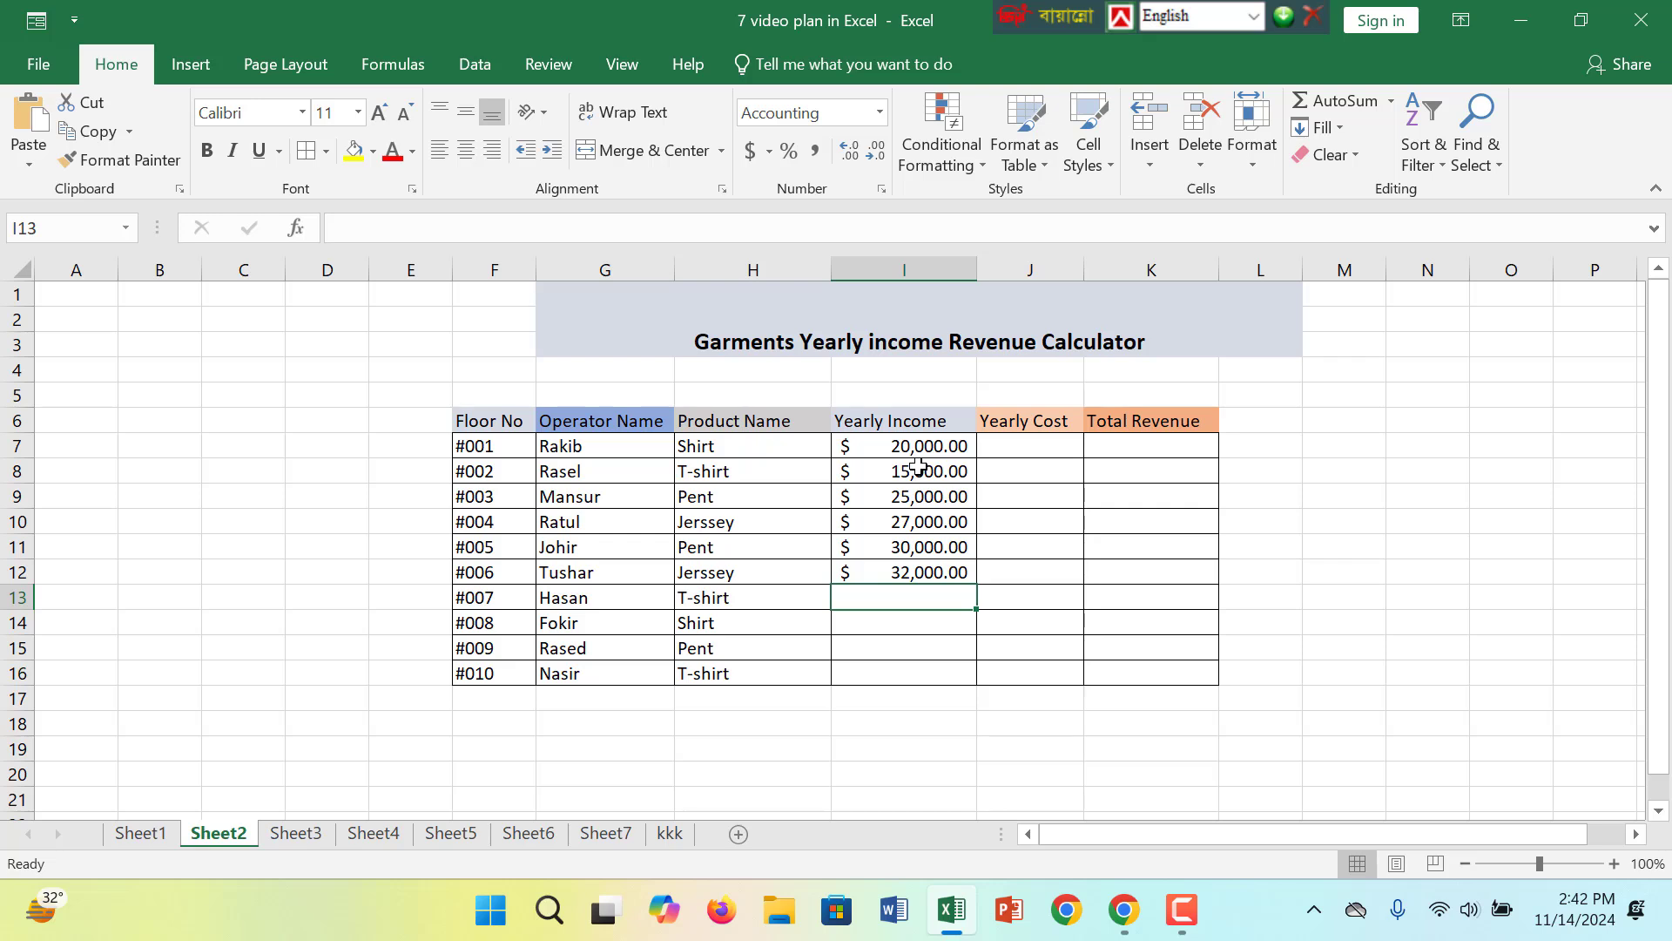
pyautogui.write('26000')
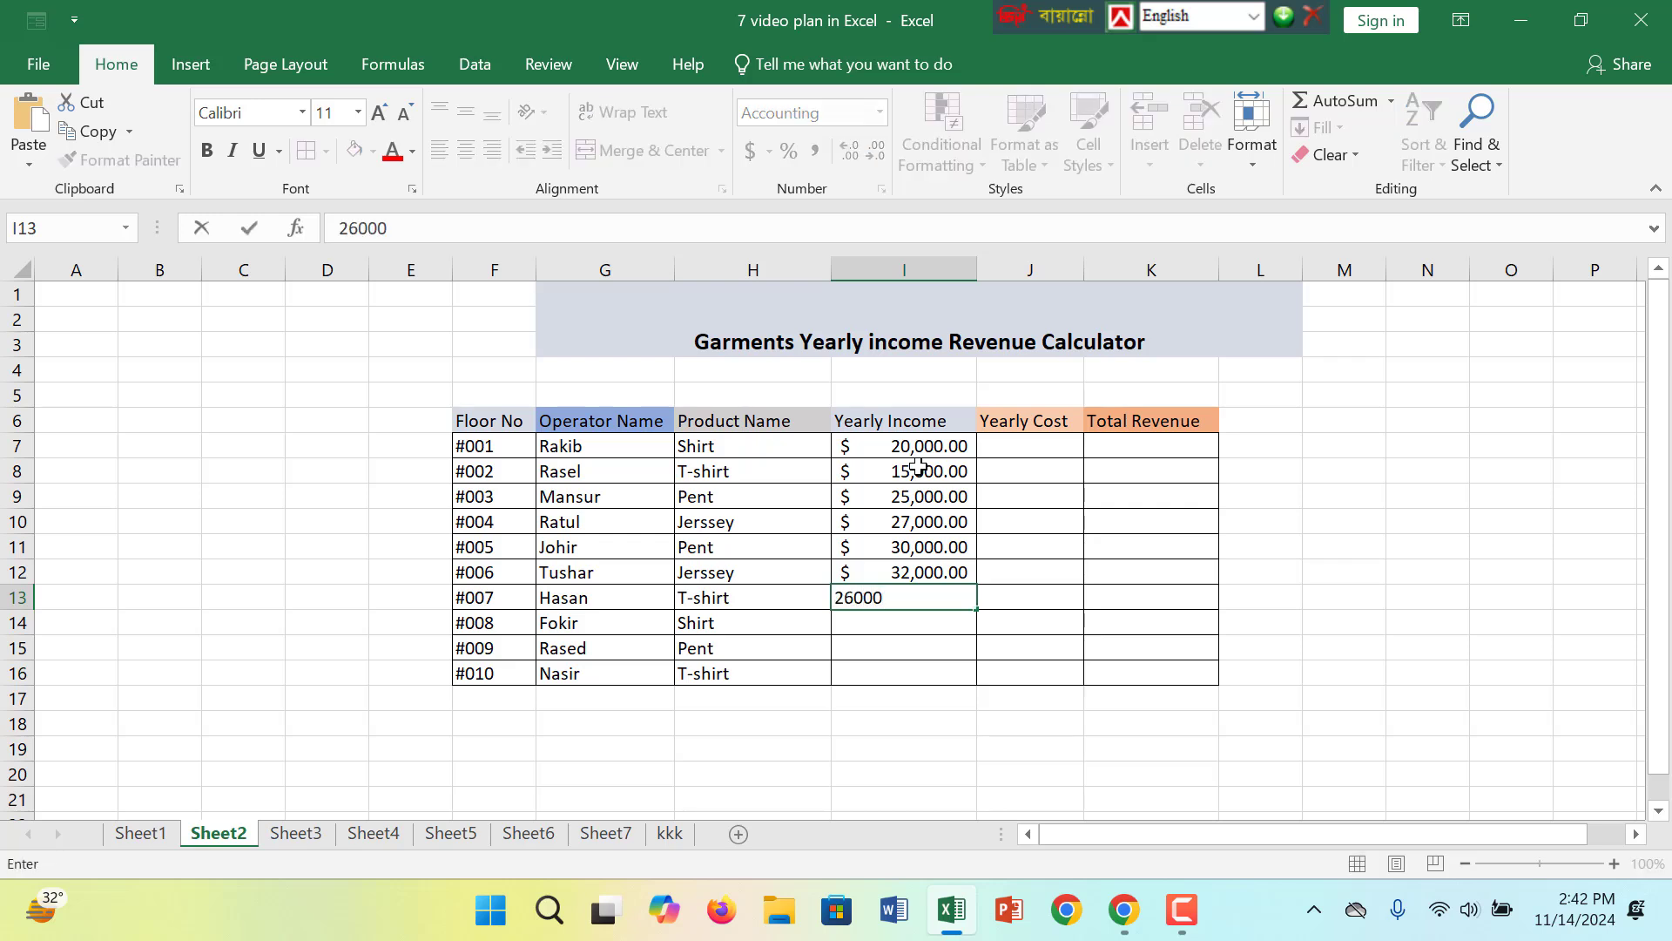
pyautogui.press('Return')
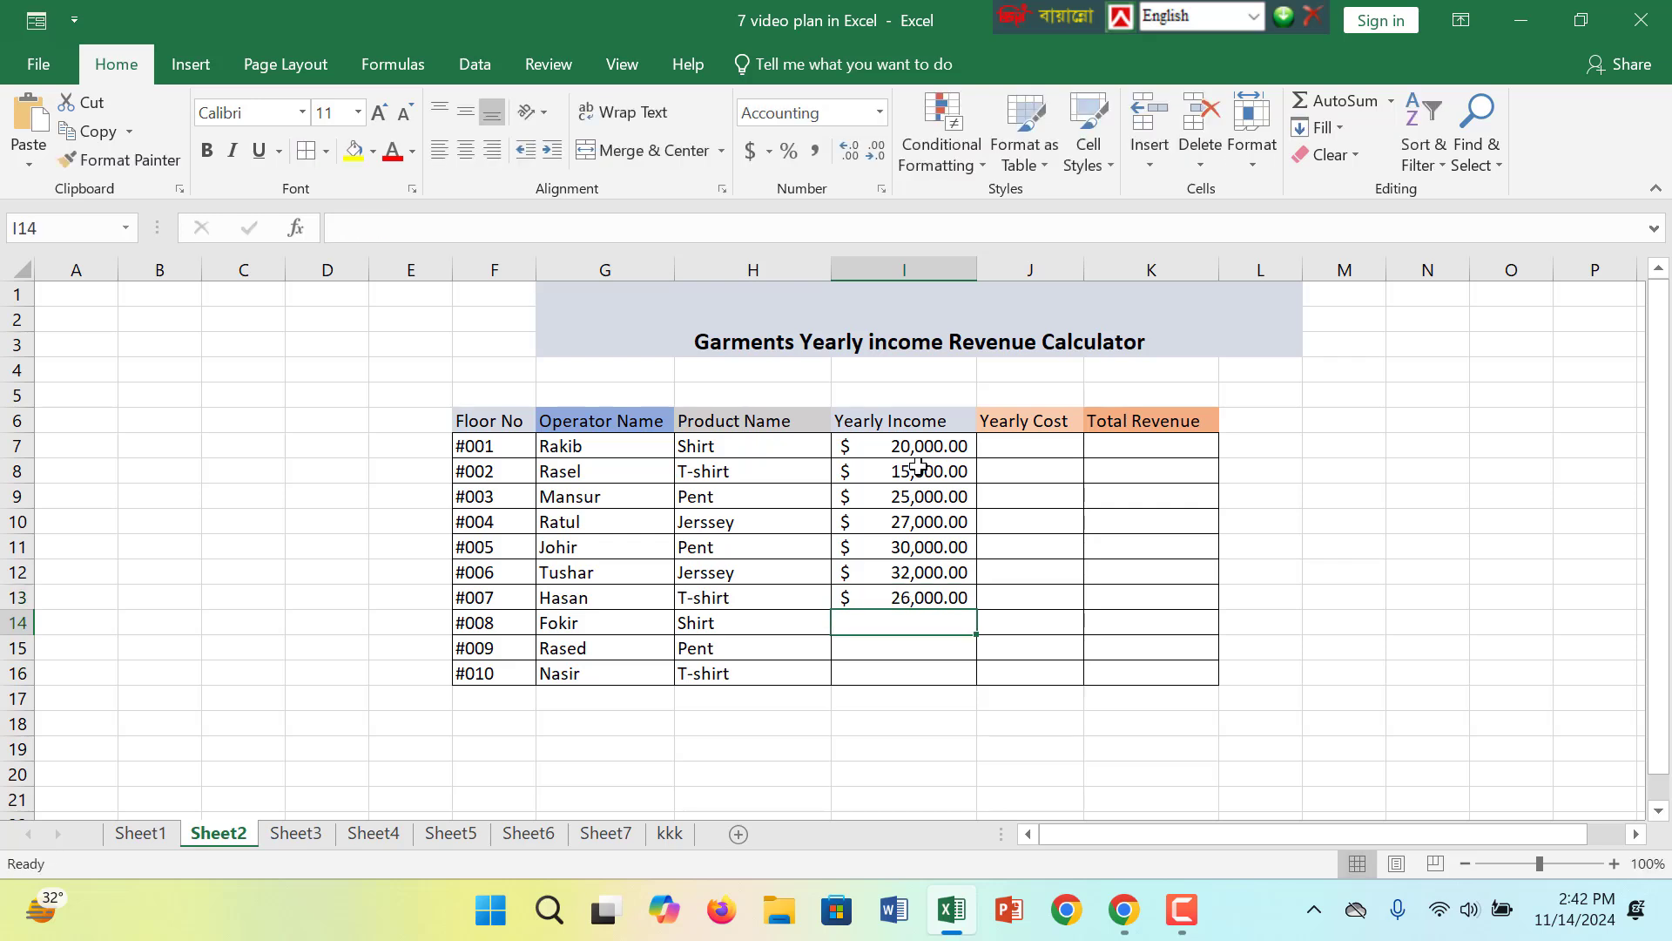
# Step: Enter yearly incomes of 28000, 25000 and 24000 in I14:I16 for floors #008 to #010
pyautogui.write('2')
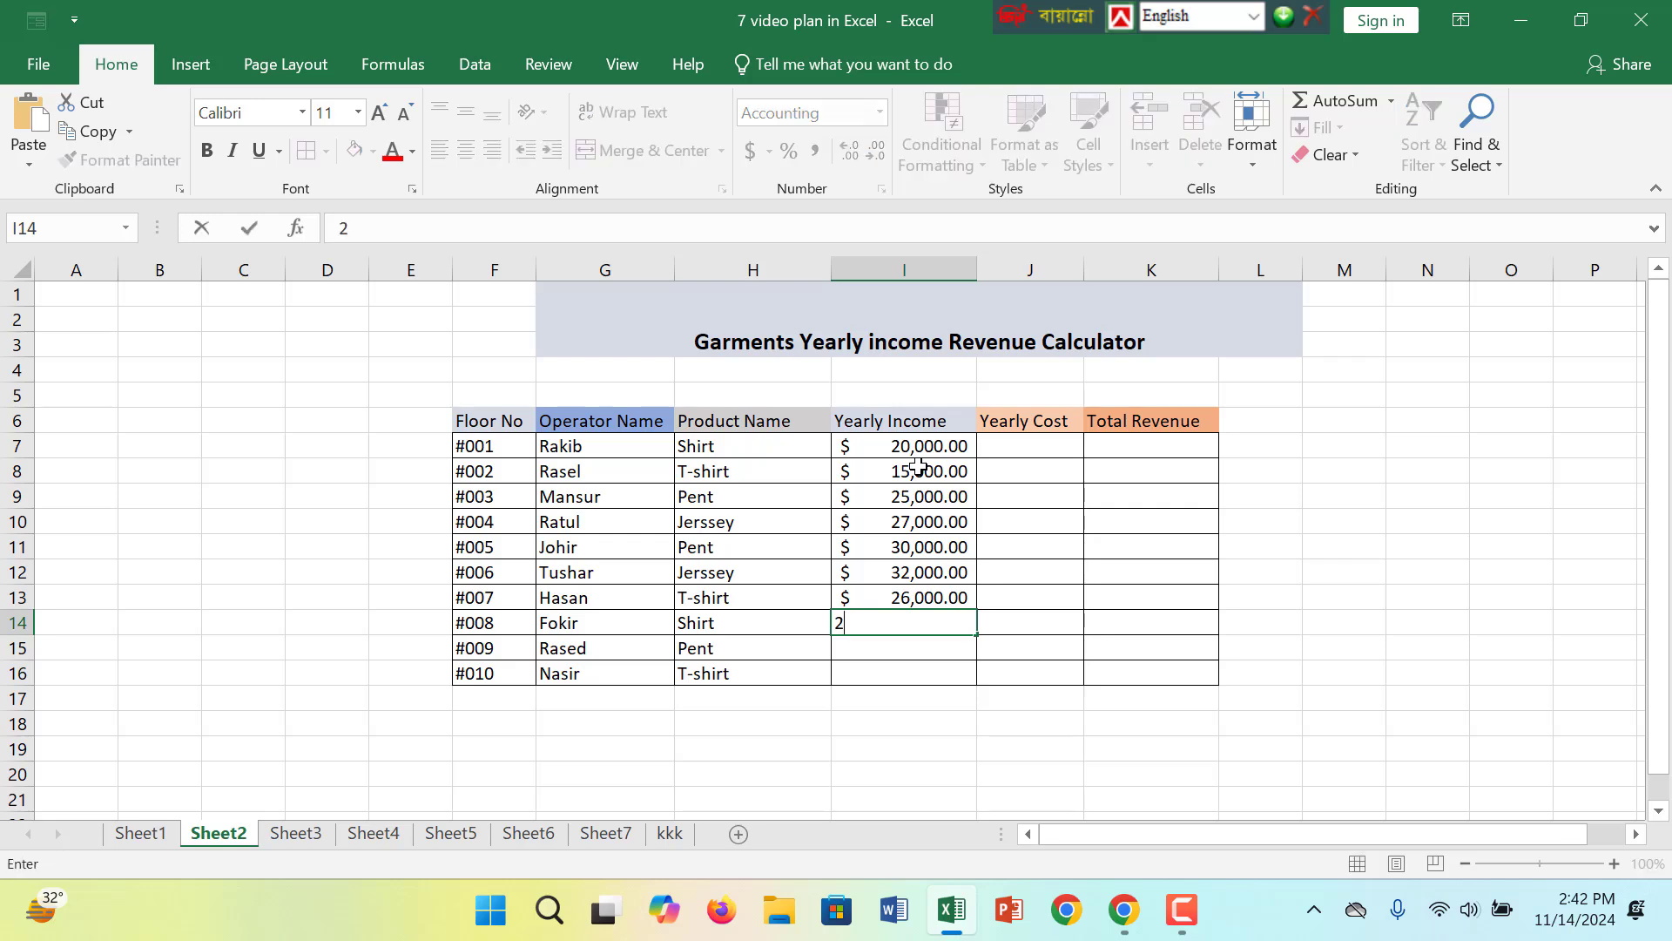
pyautogui.write('8000')
pyautogui.press('Return')
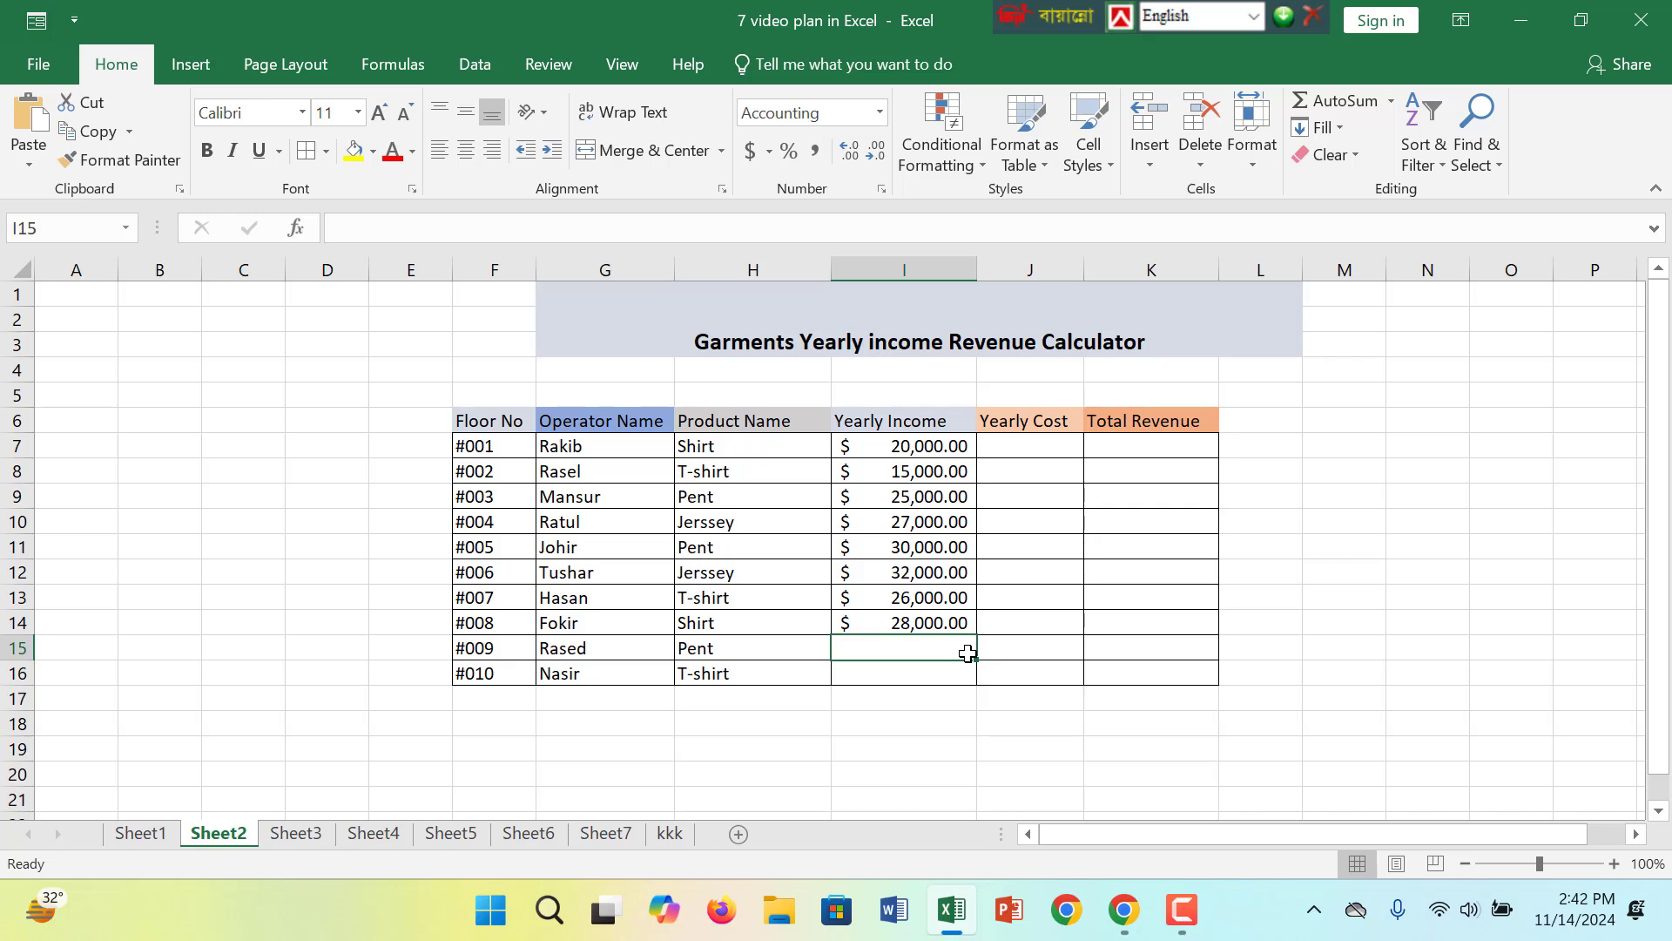
pyautogui.write('25000')
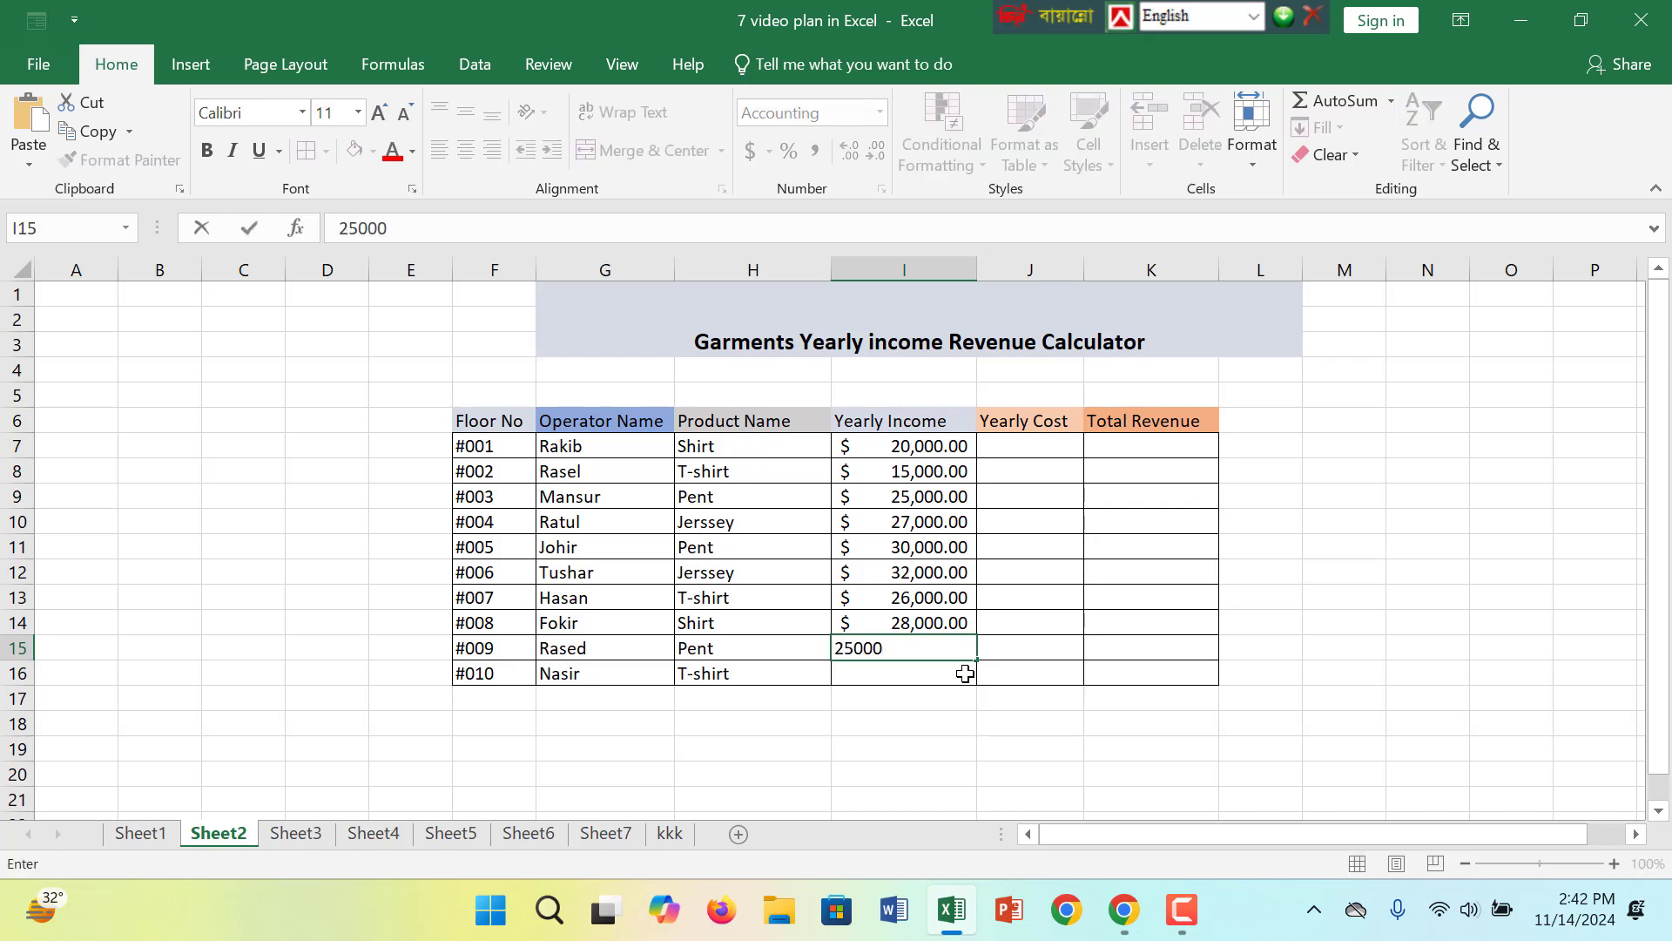
pyautogui.press('Return')
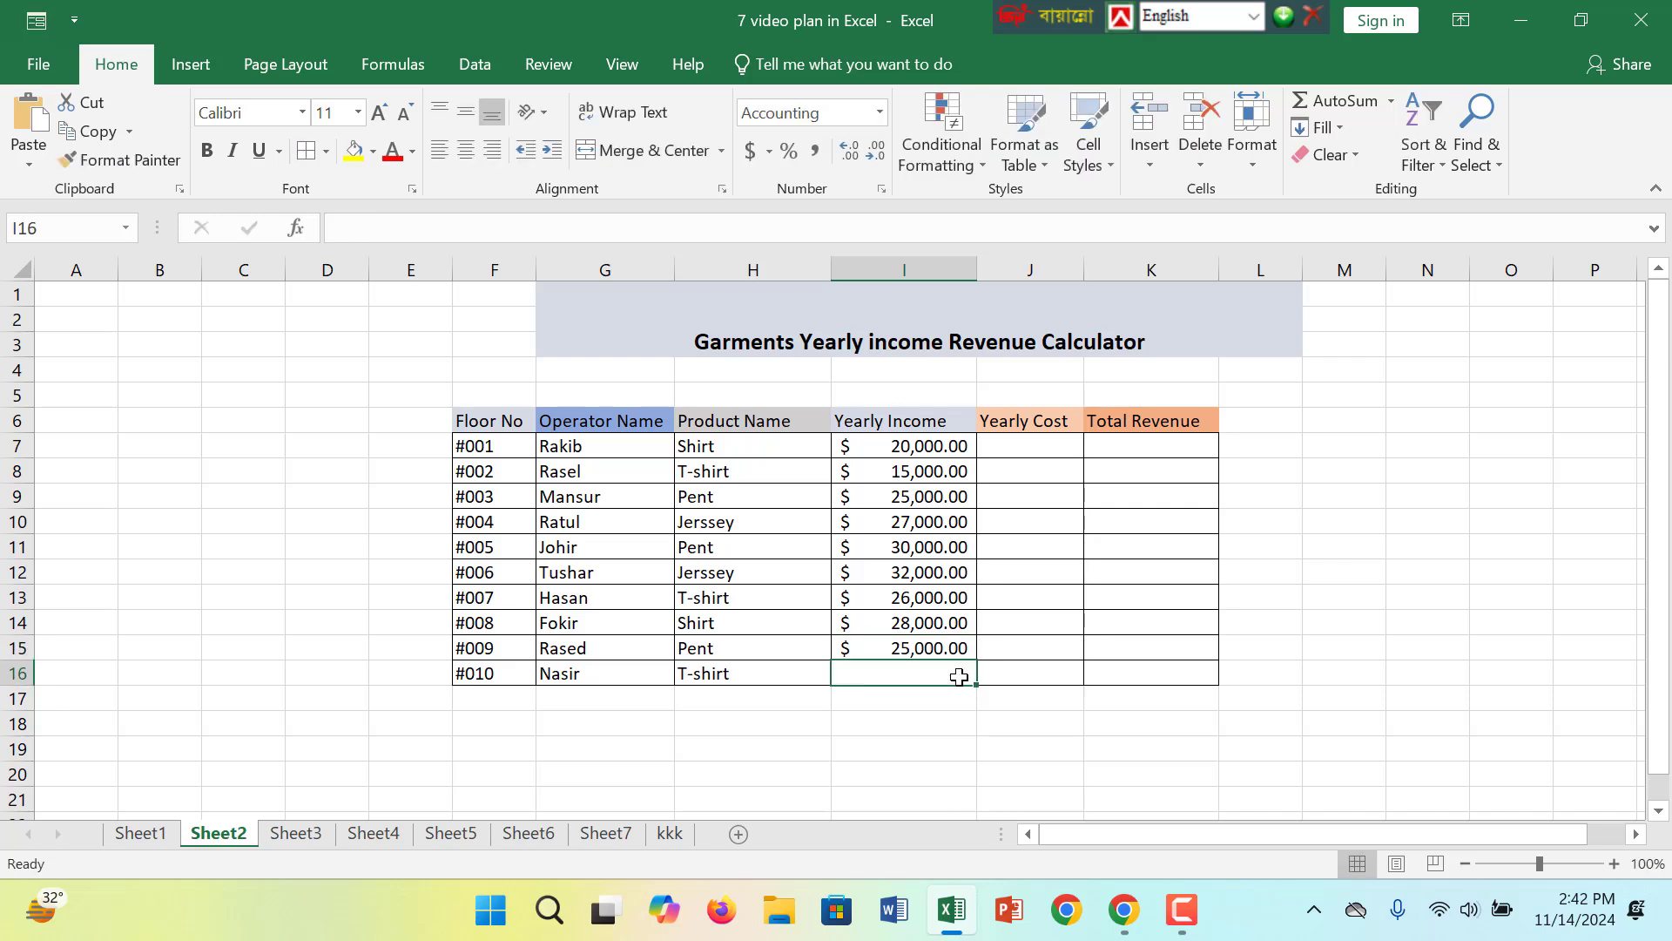
pyautogui.write('24,000')
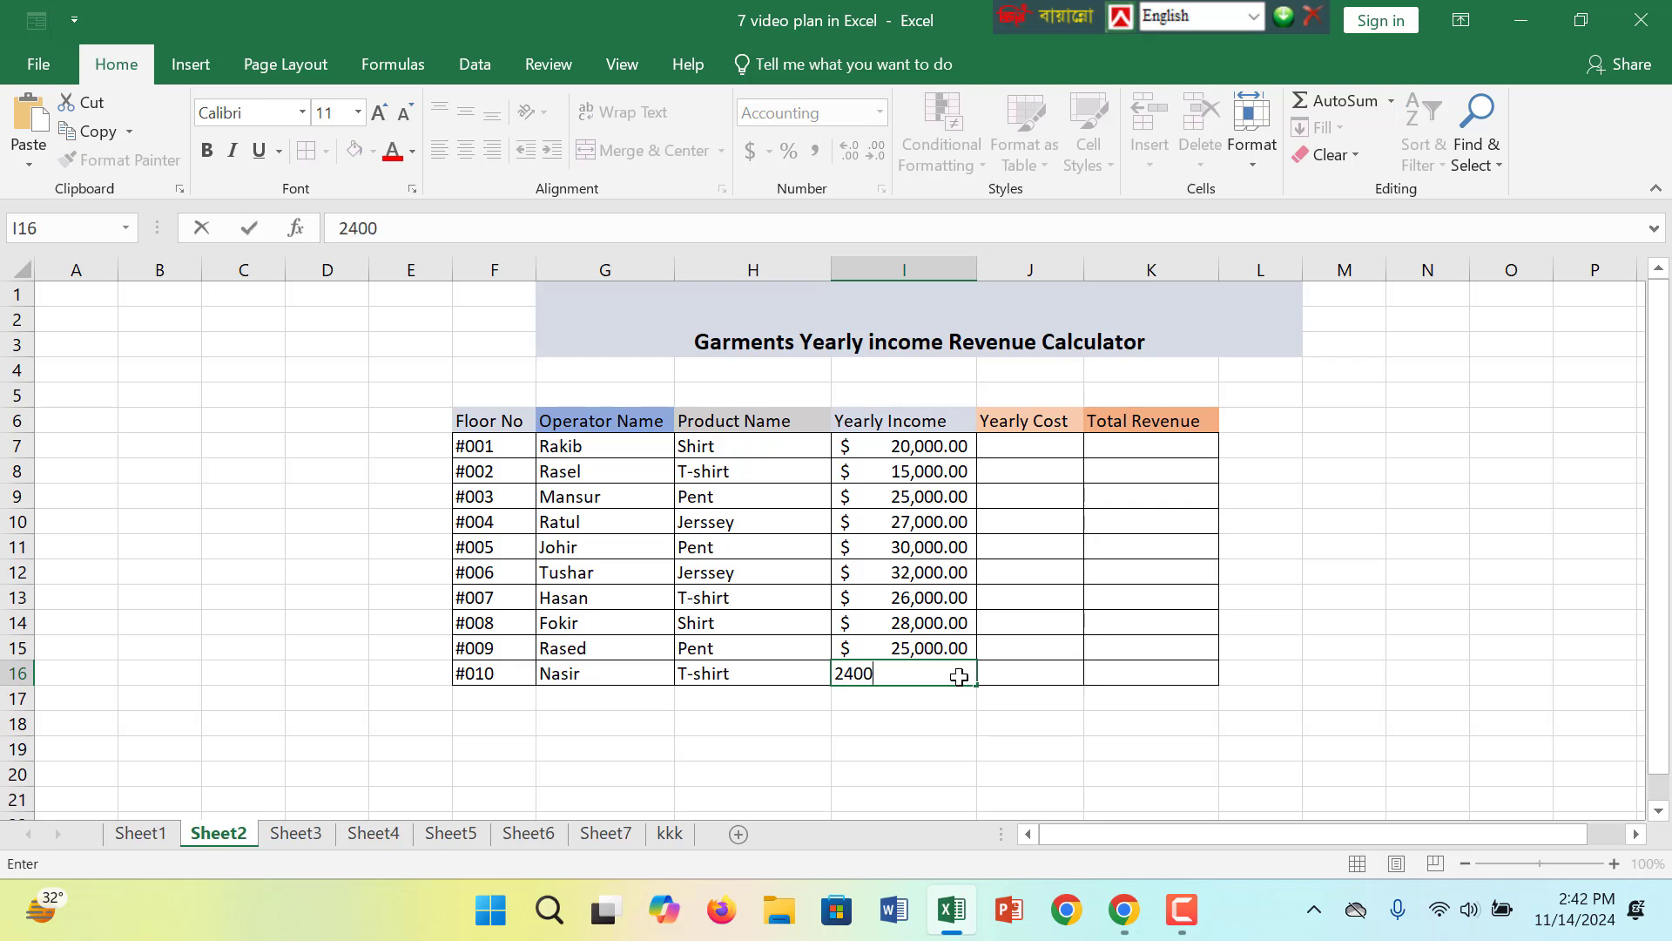
pyautogui.click(1010, 657)
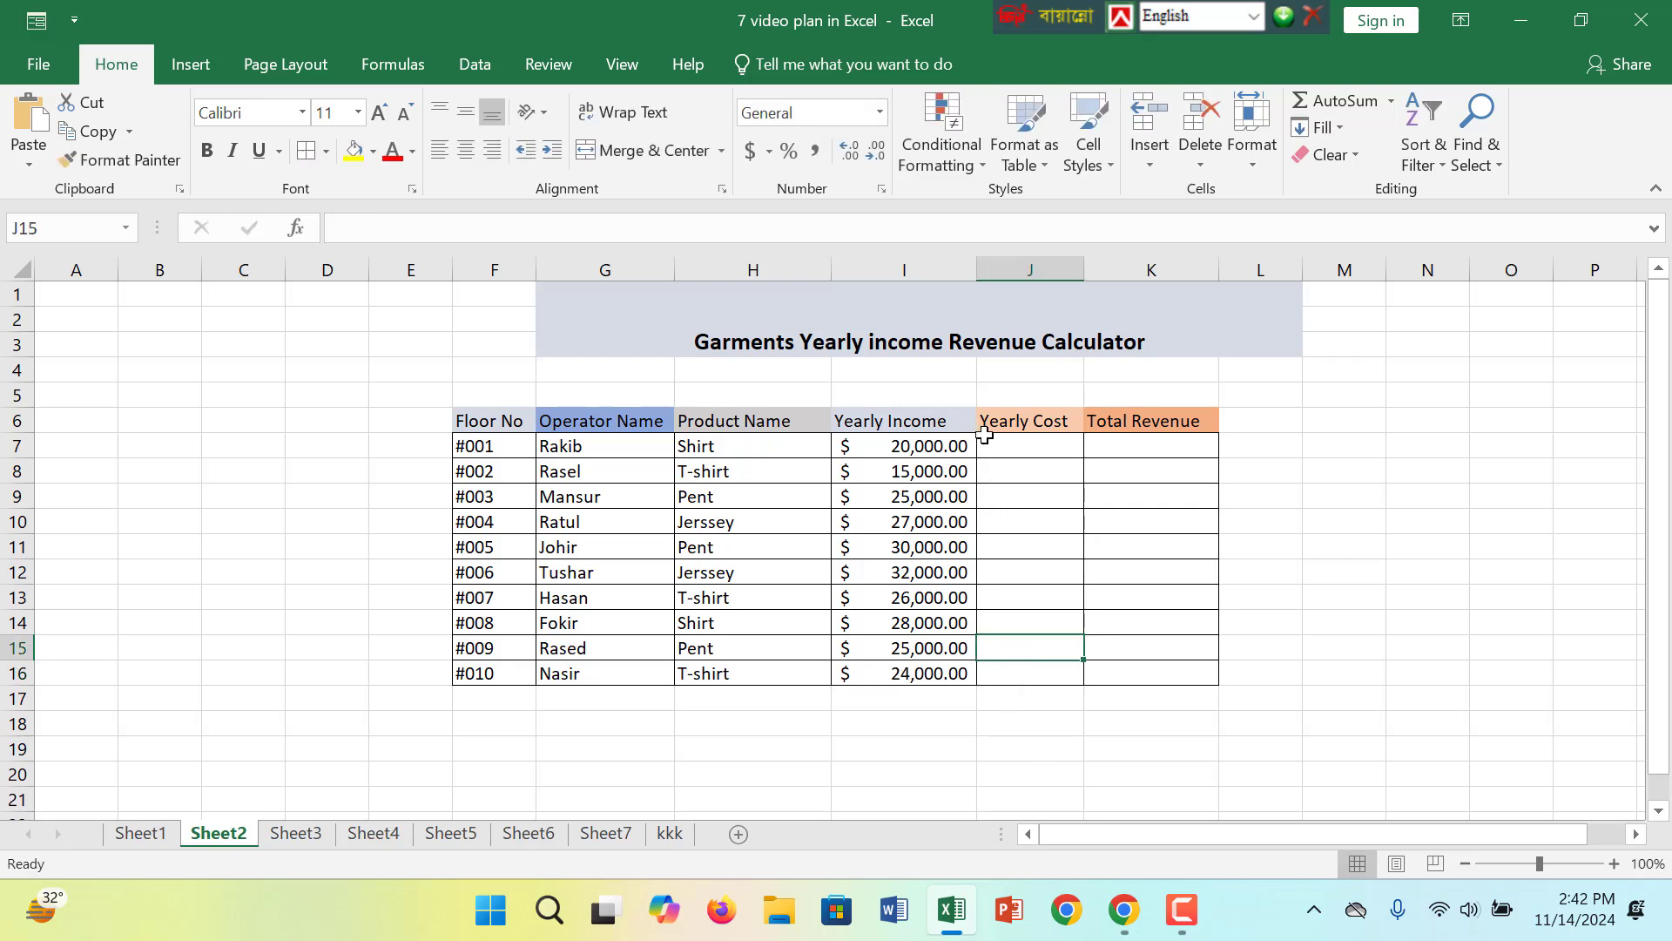
pyautogui.click(1008, 449)
pyautogui.click(958, 445)
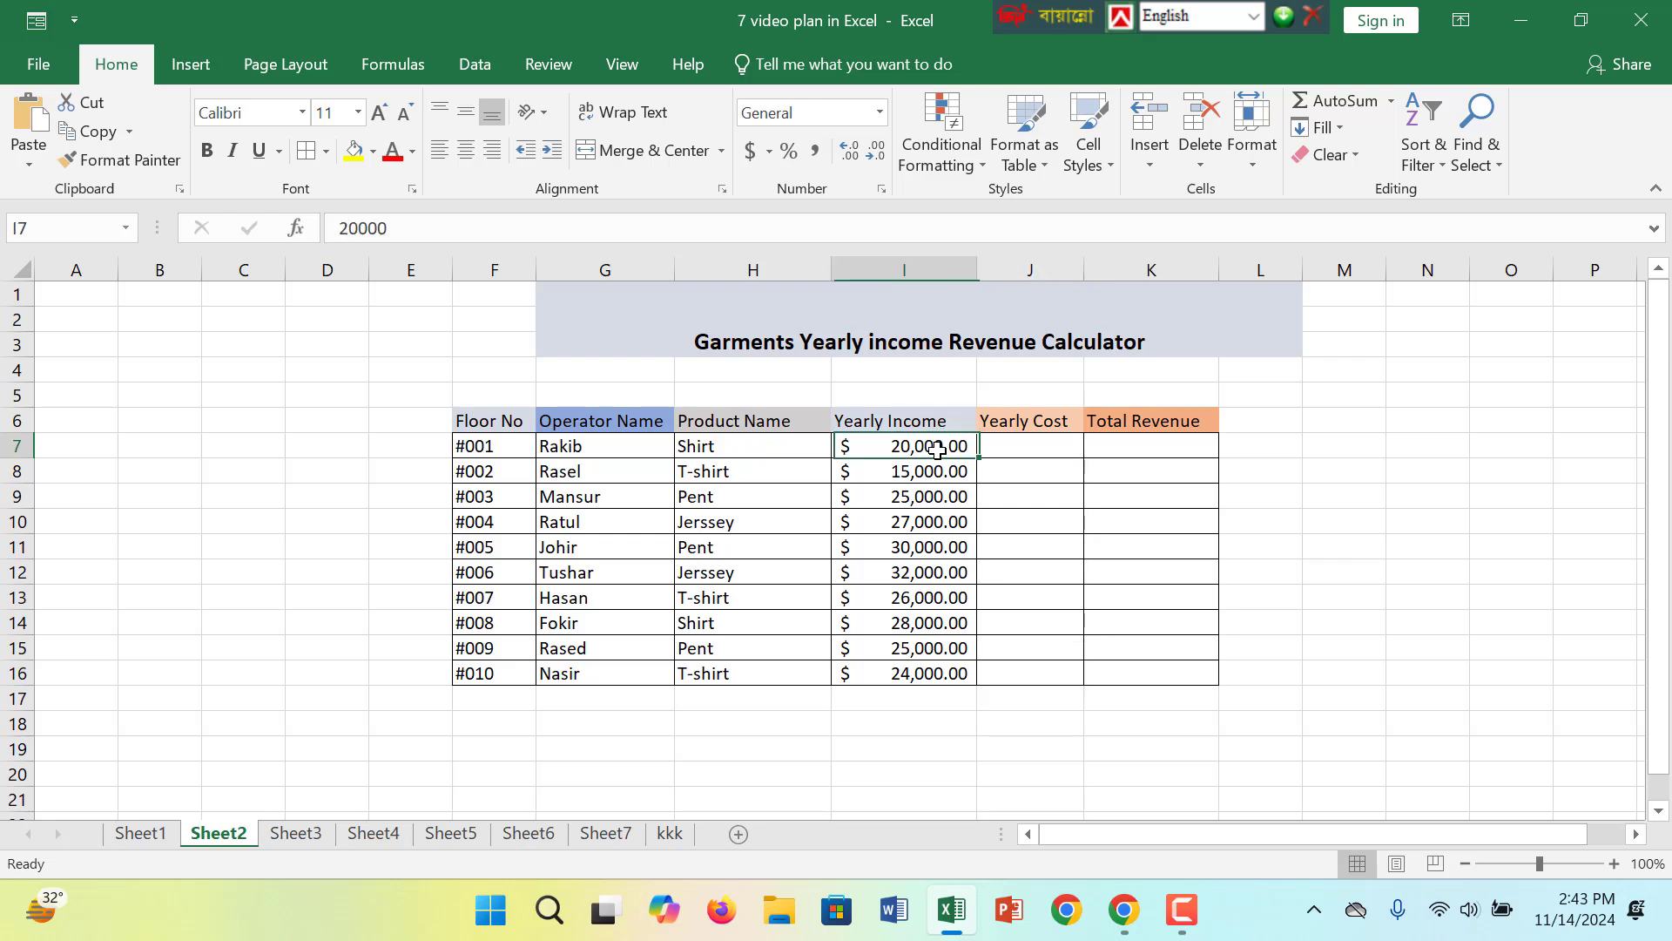
pyautogui.click(1014, 445)
pyautogui.click(908, 445)
# Step: Calculate the Yearly Cost in J7 with the formula =I7*35% and fill it down to J16
pyautogui.click(1018, 445)
pyautogui.write('=')
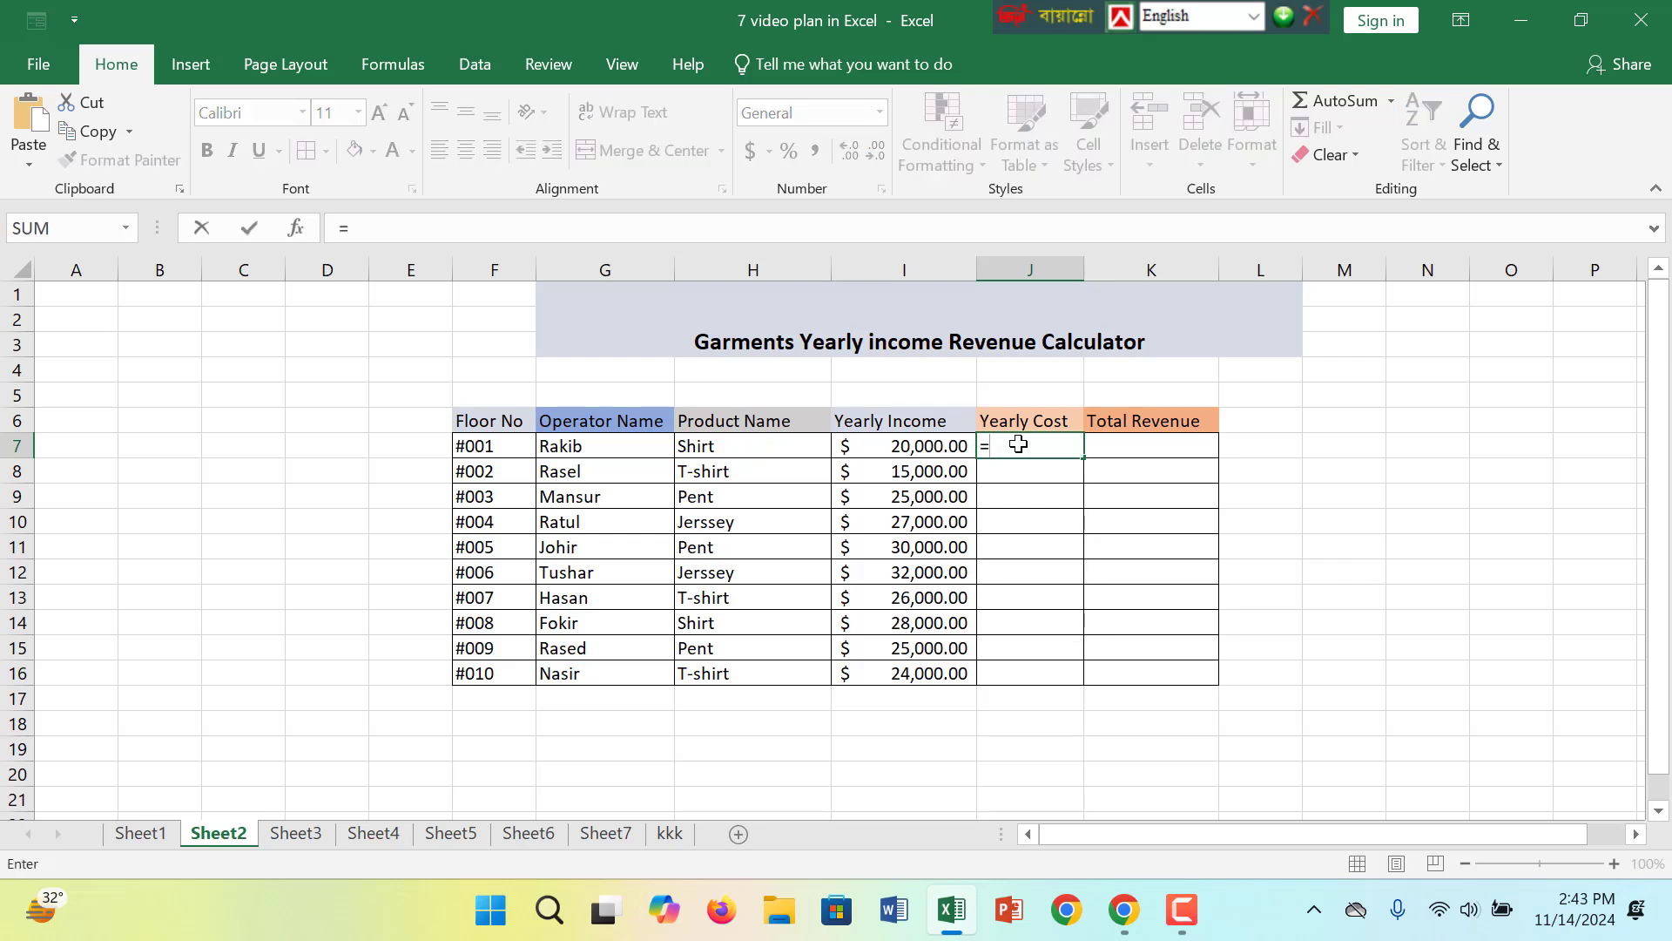
pyautogui.click(868, 448)
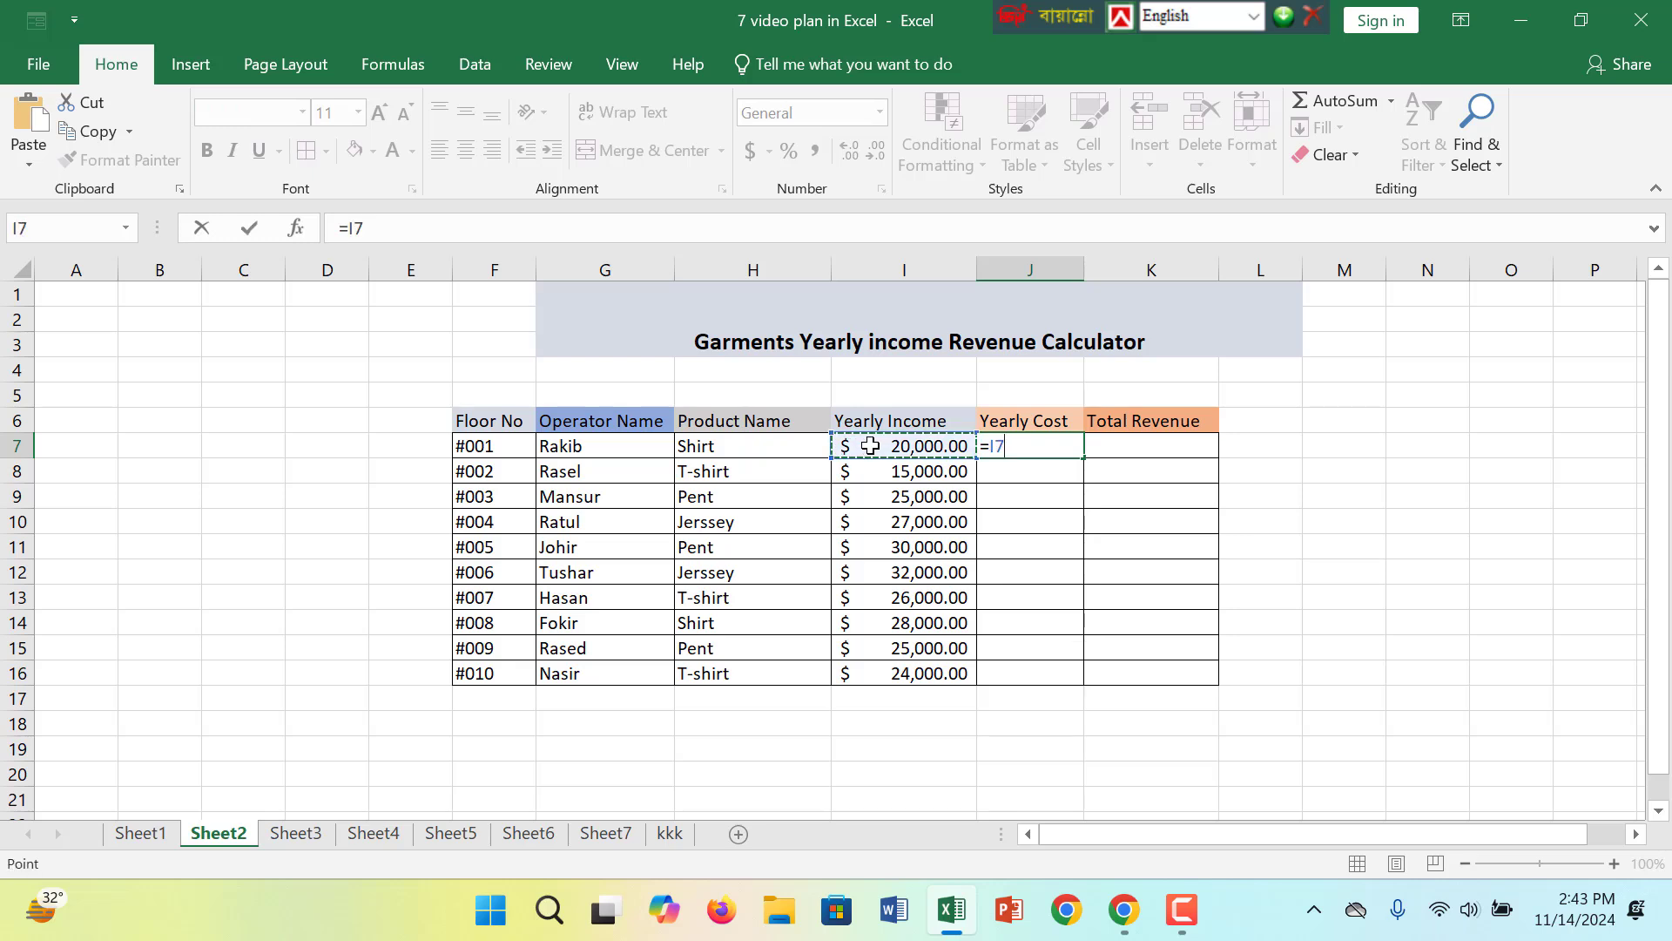
pyautogui.write('*10')
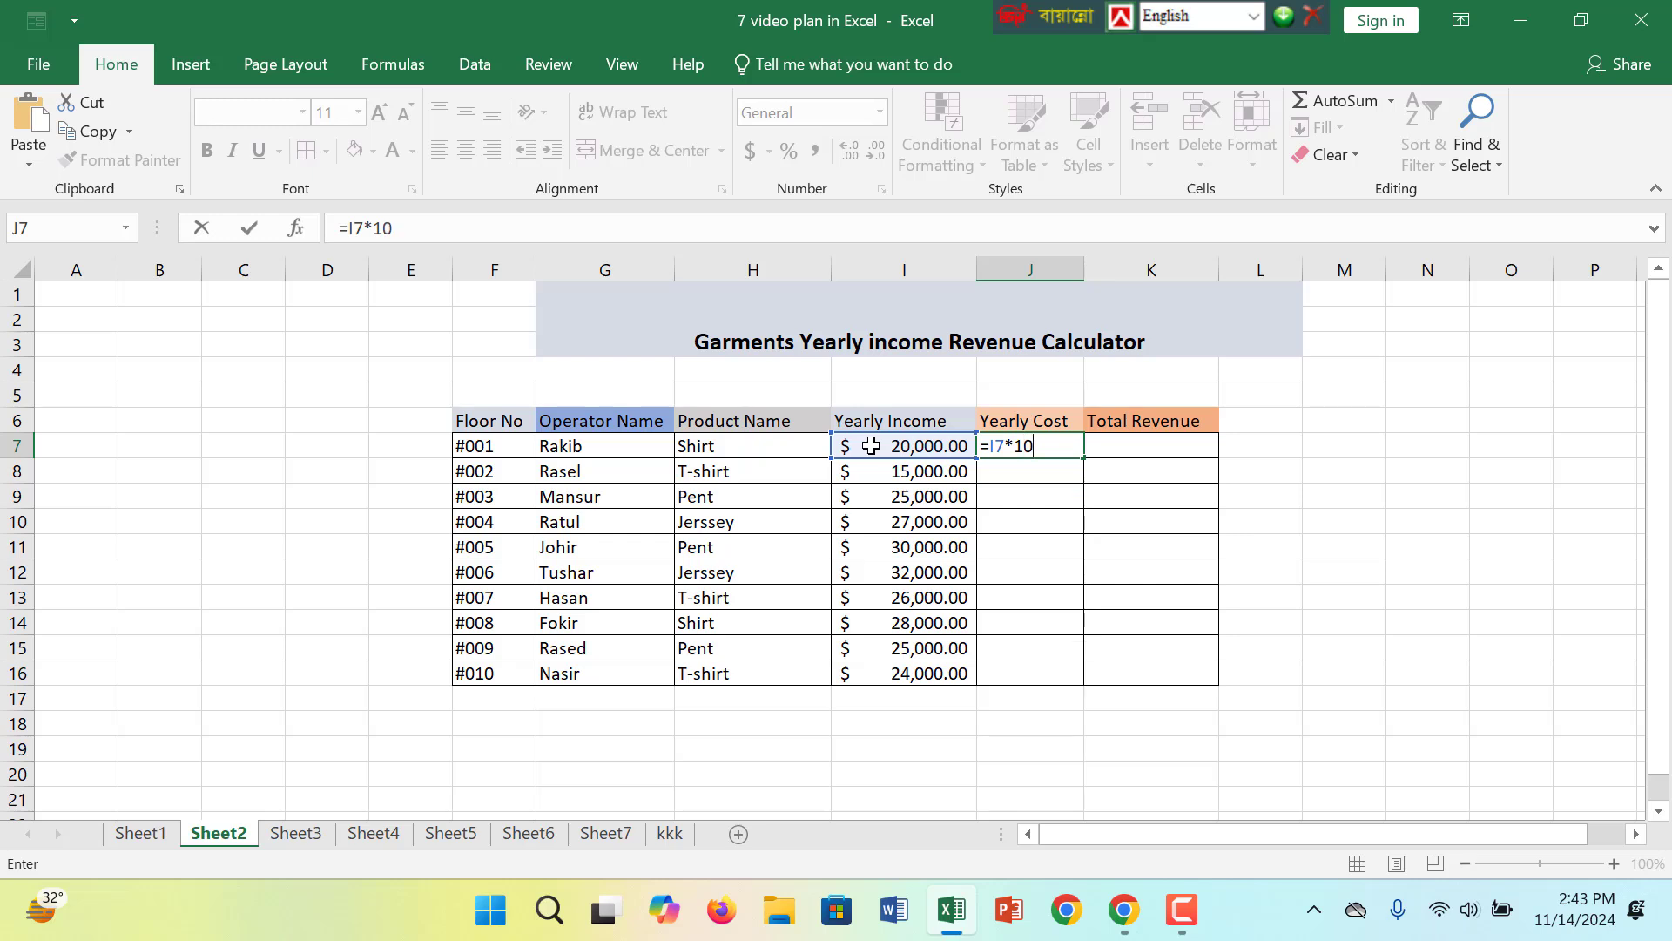
pyautogui.write('%')
pyautogui.press('BackSpace')
pyautogui.press('BackSpace')
pyautogui.write('35')
pyautogui.press('Return')
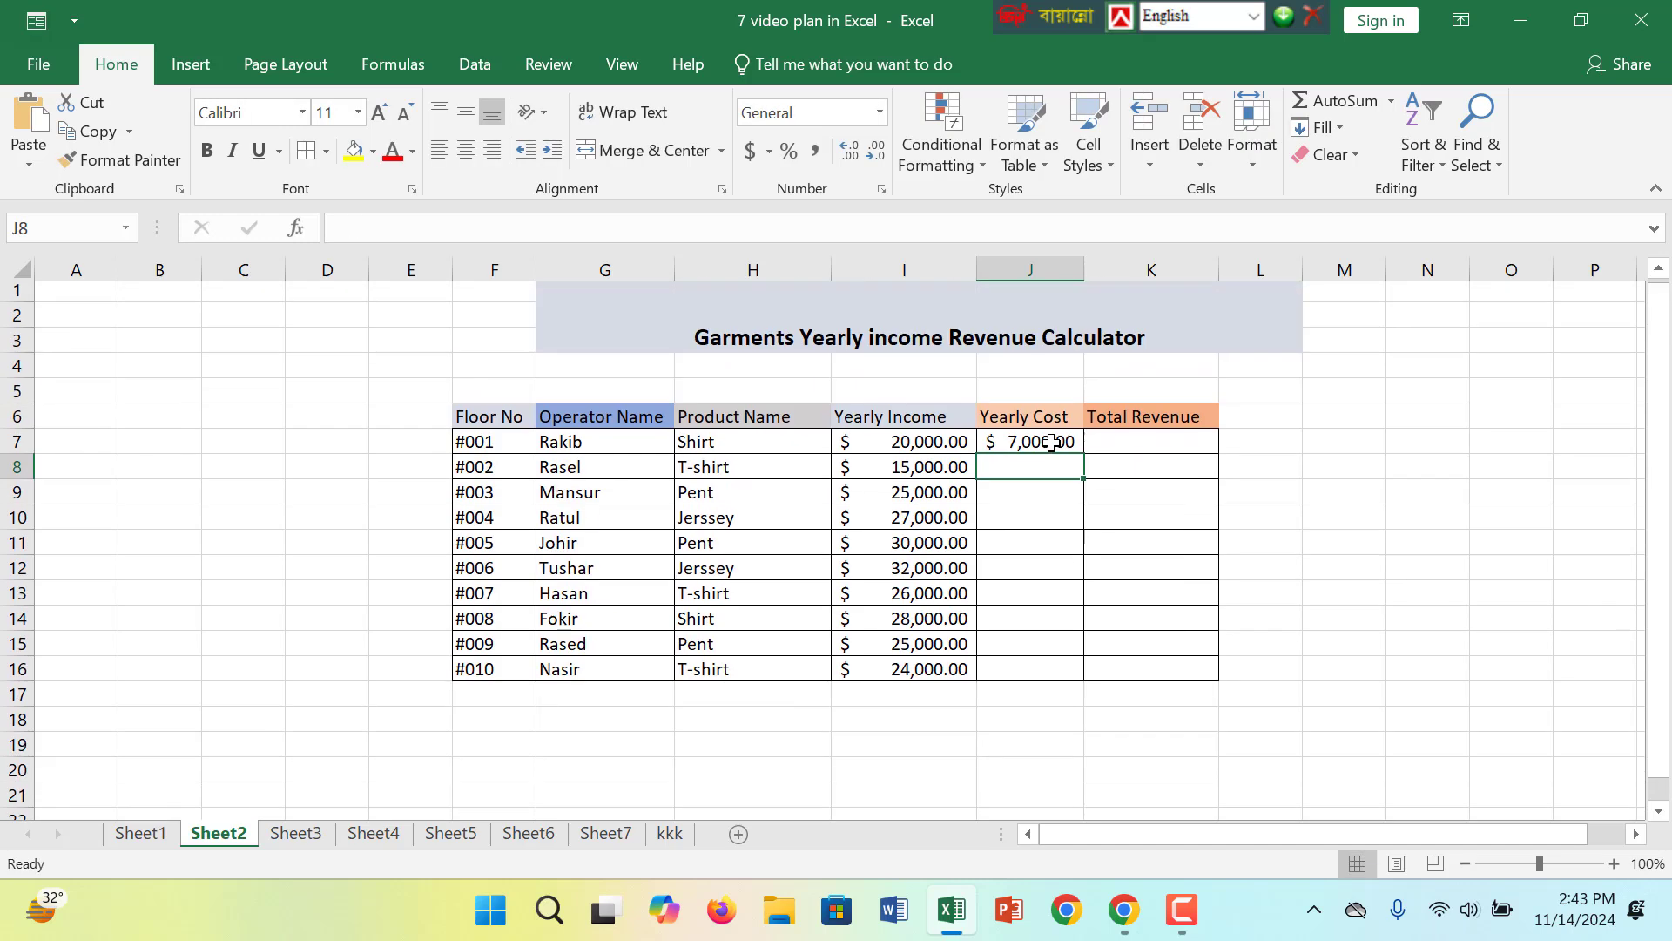
pyautogui.click(1064, 452)
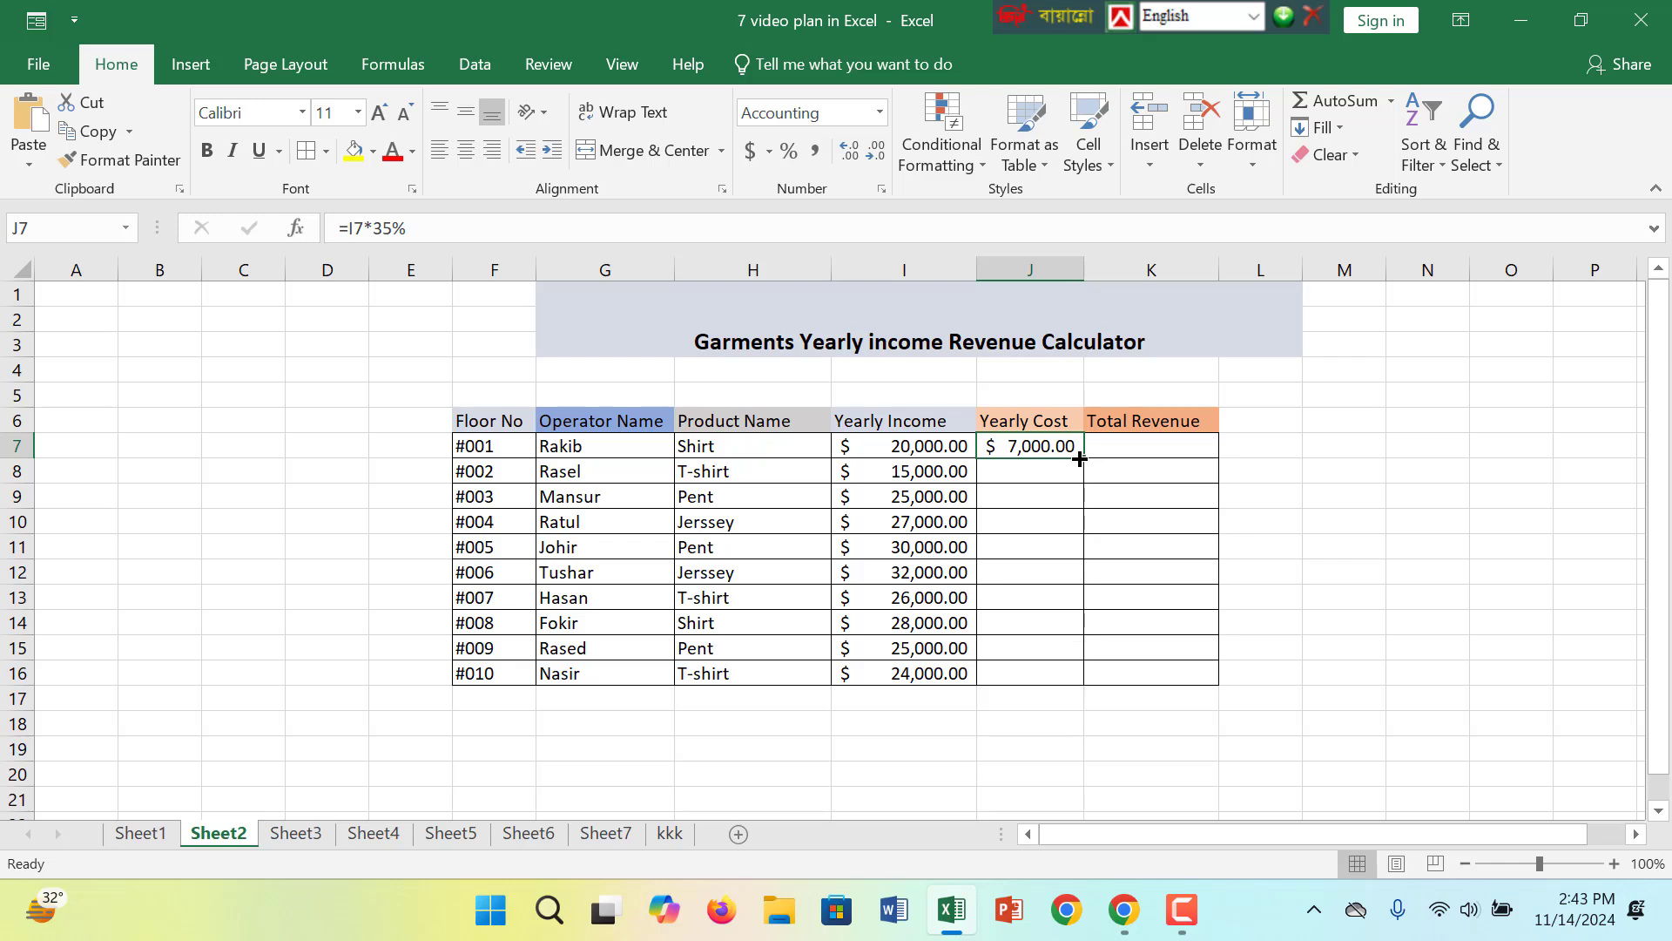
pyautogui.moveTo(1080, 459); pyautogui.dragTo(1048, 685)
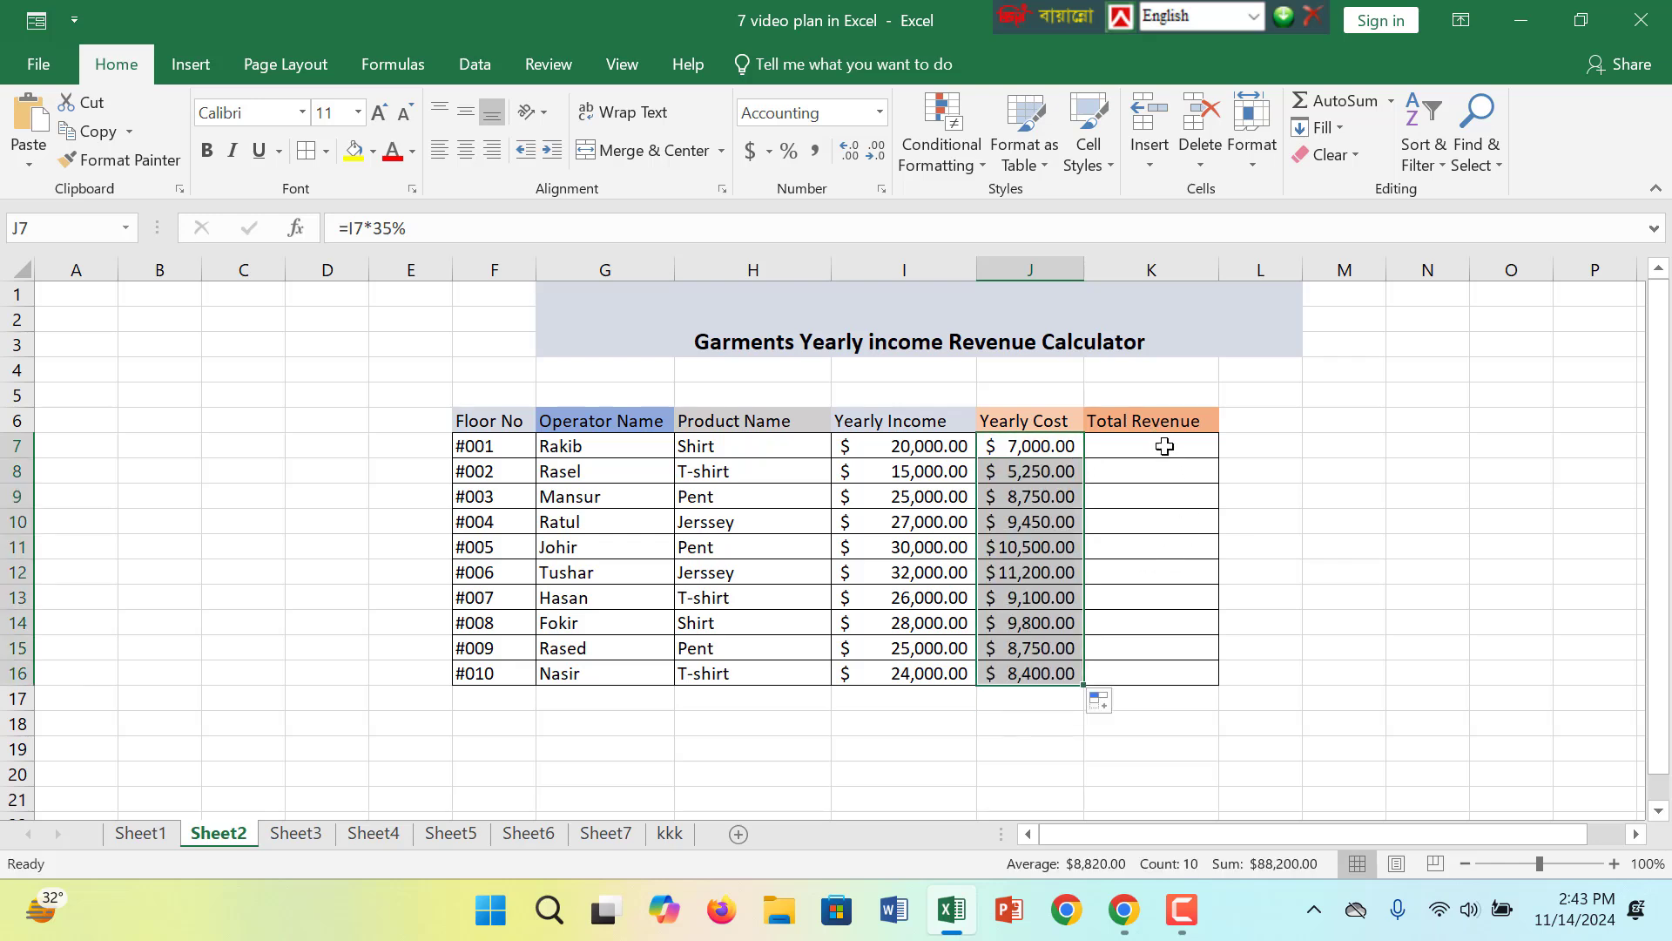
# Step: Calculate the Total Revenue in K7 with the formula =I7-J7 and fill it down to K16
pyautogui.click(1166, 446)
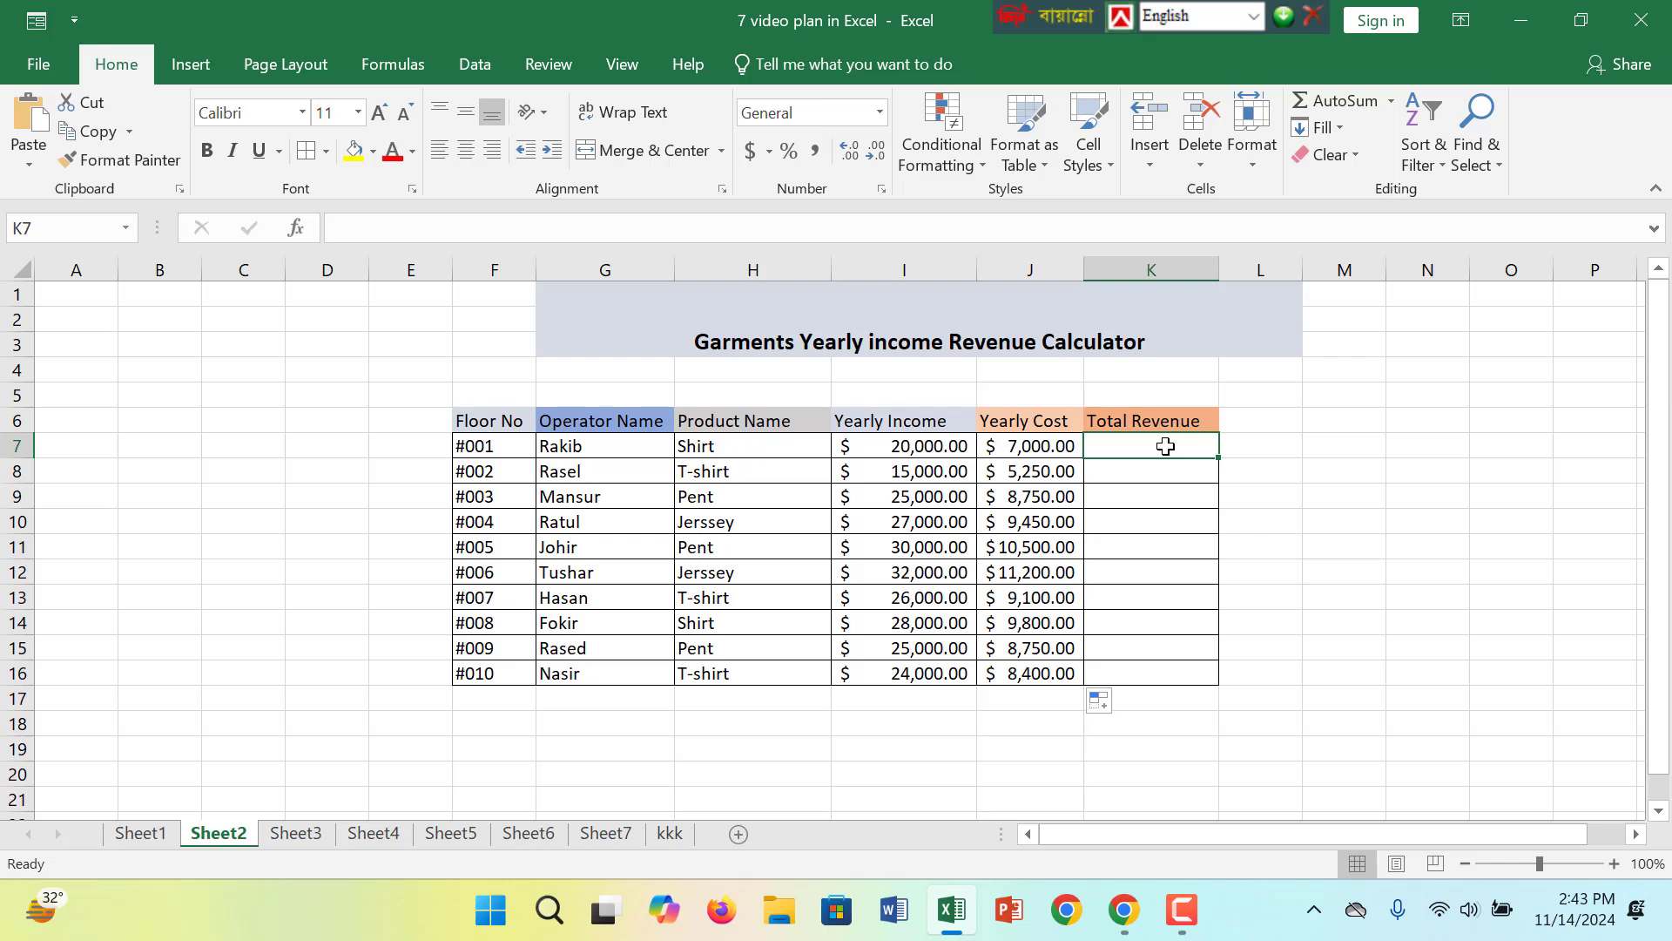
pyautogui.write('=')
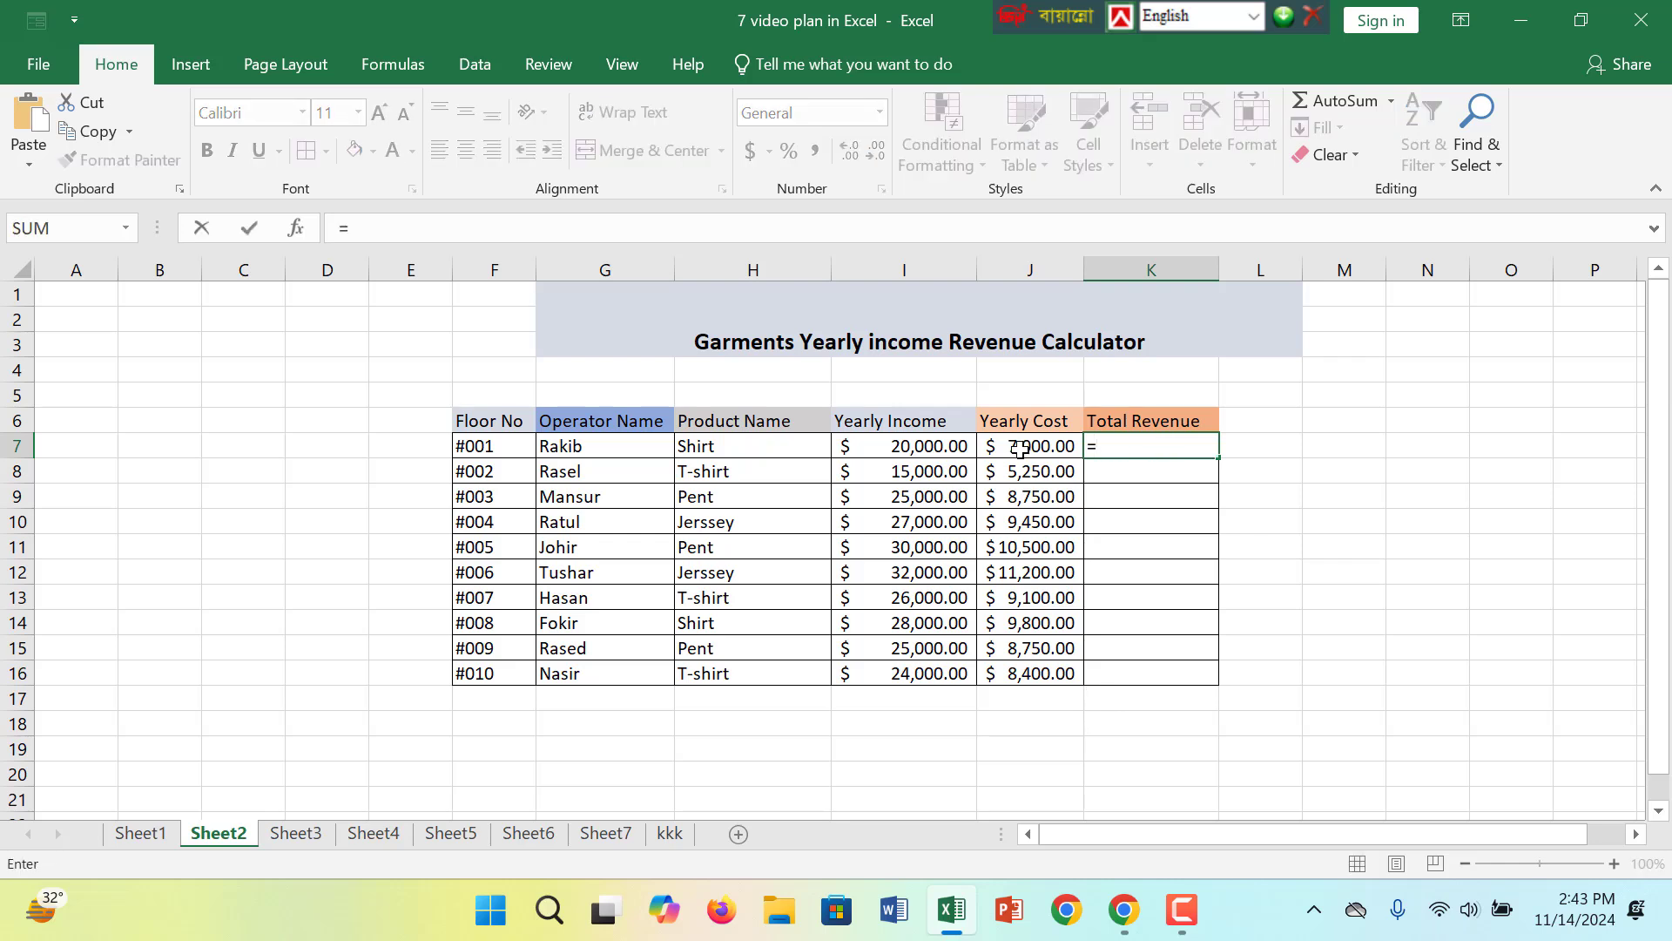
pyautogui.click(943, 445)
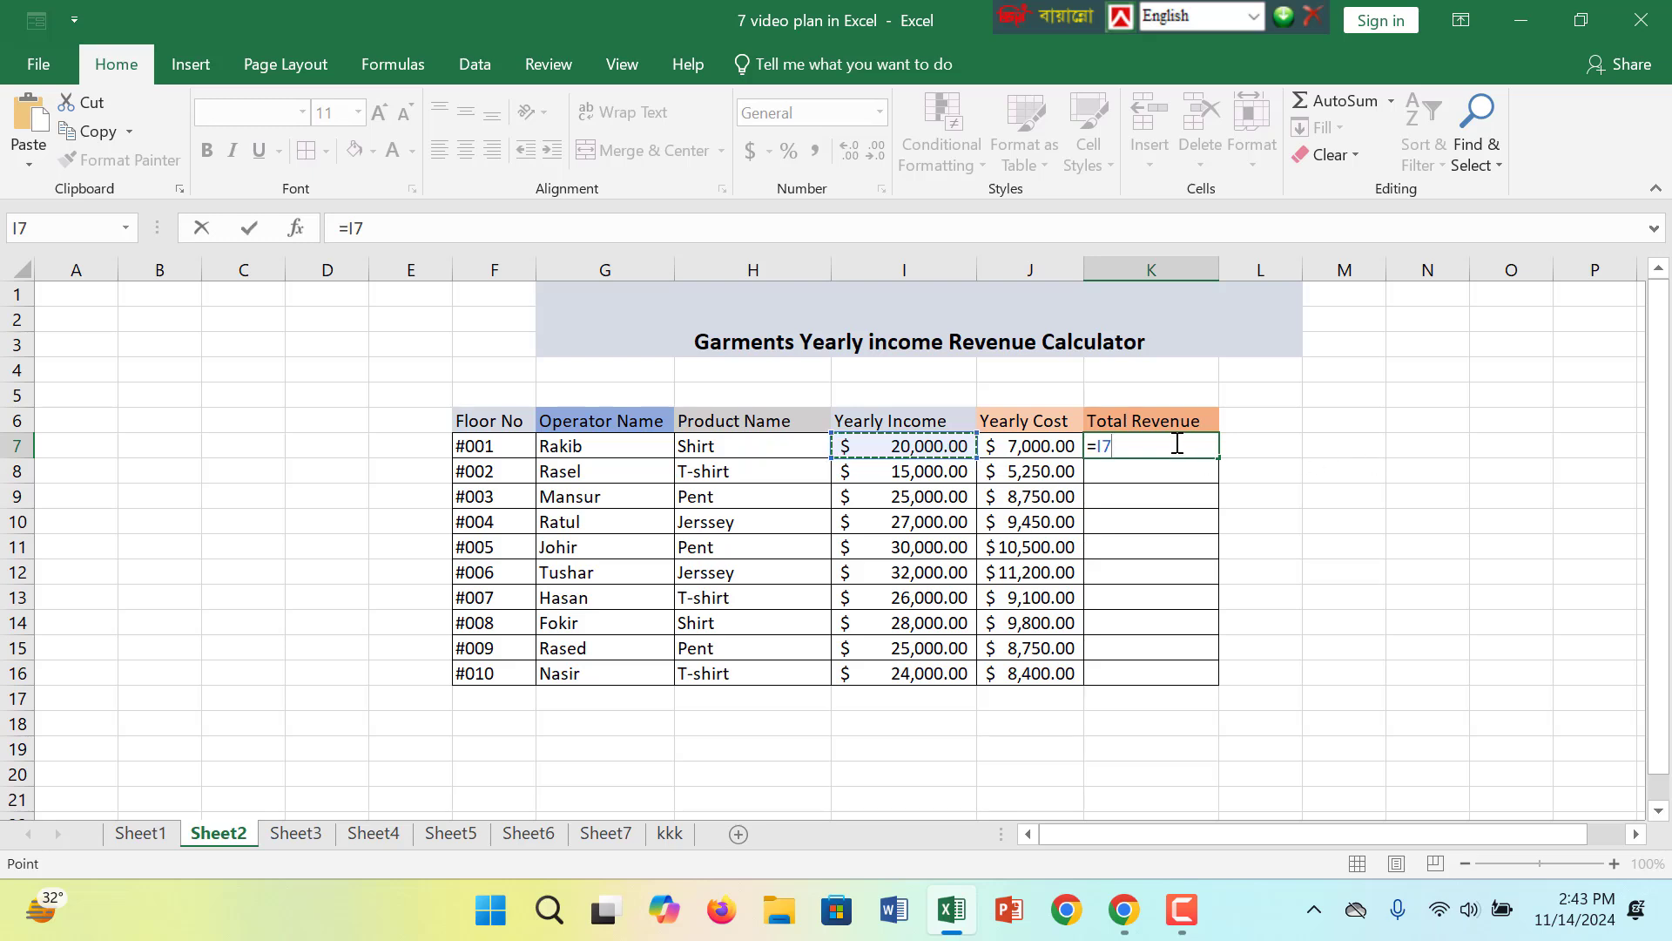
pyautogui.write('-')
pyautogui.click(1023, 445)
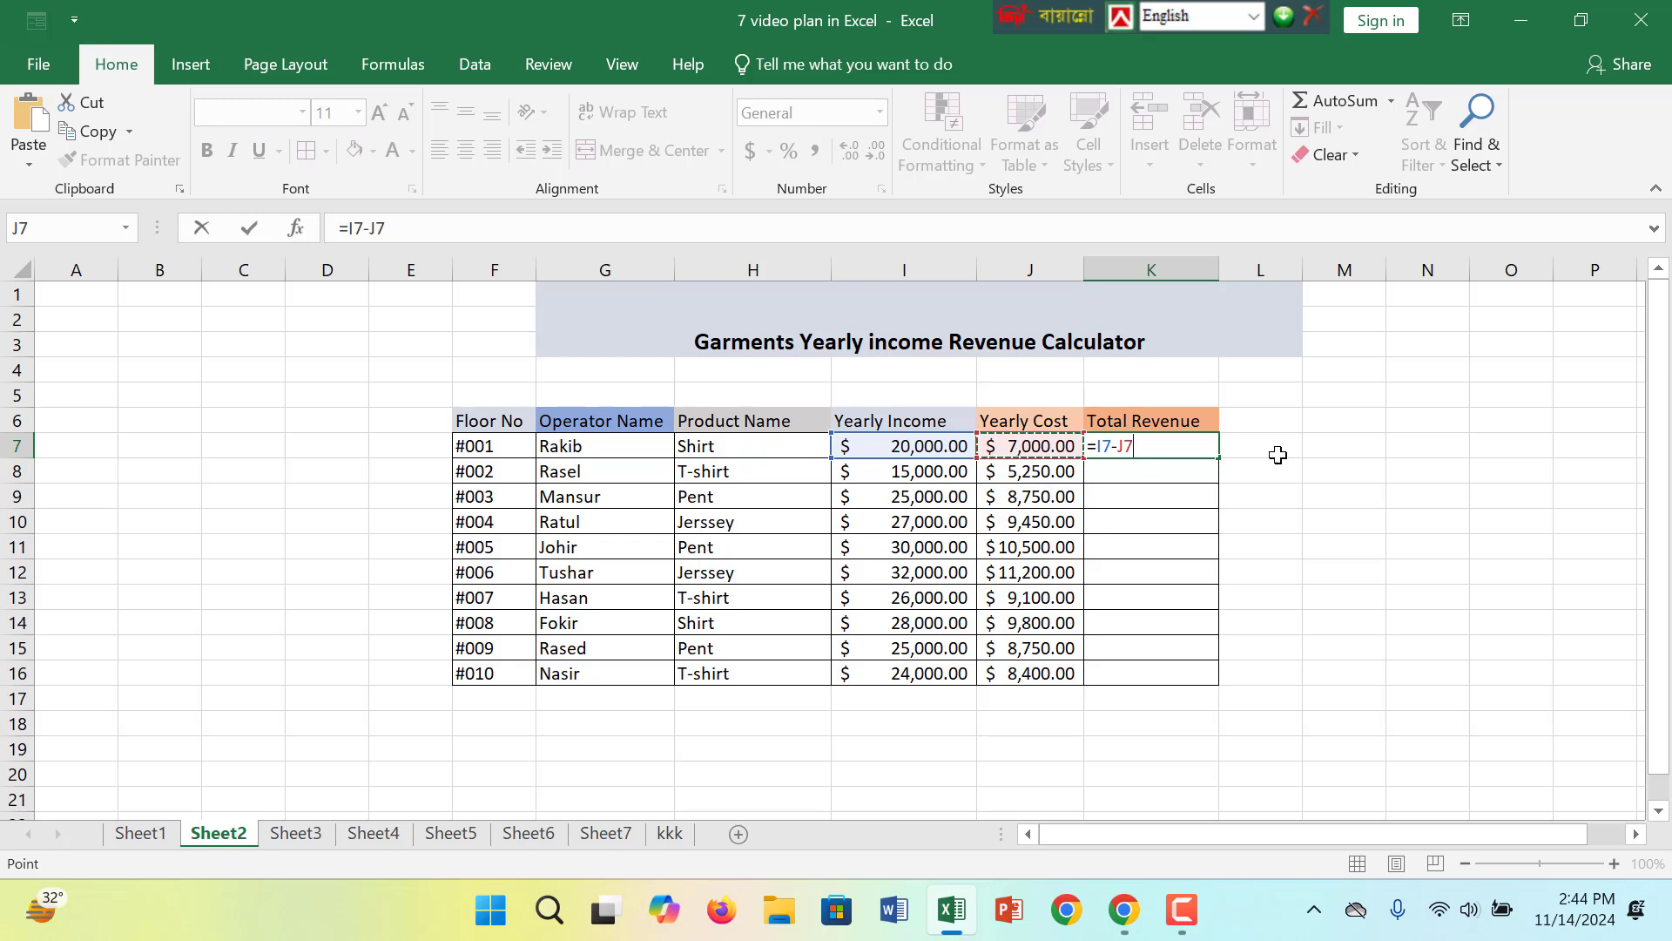
pyautogui.press('Return')
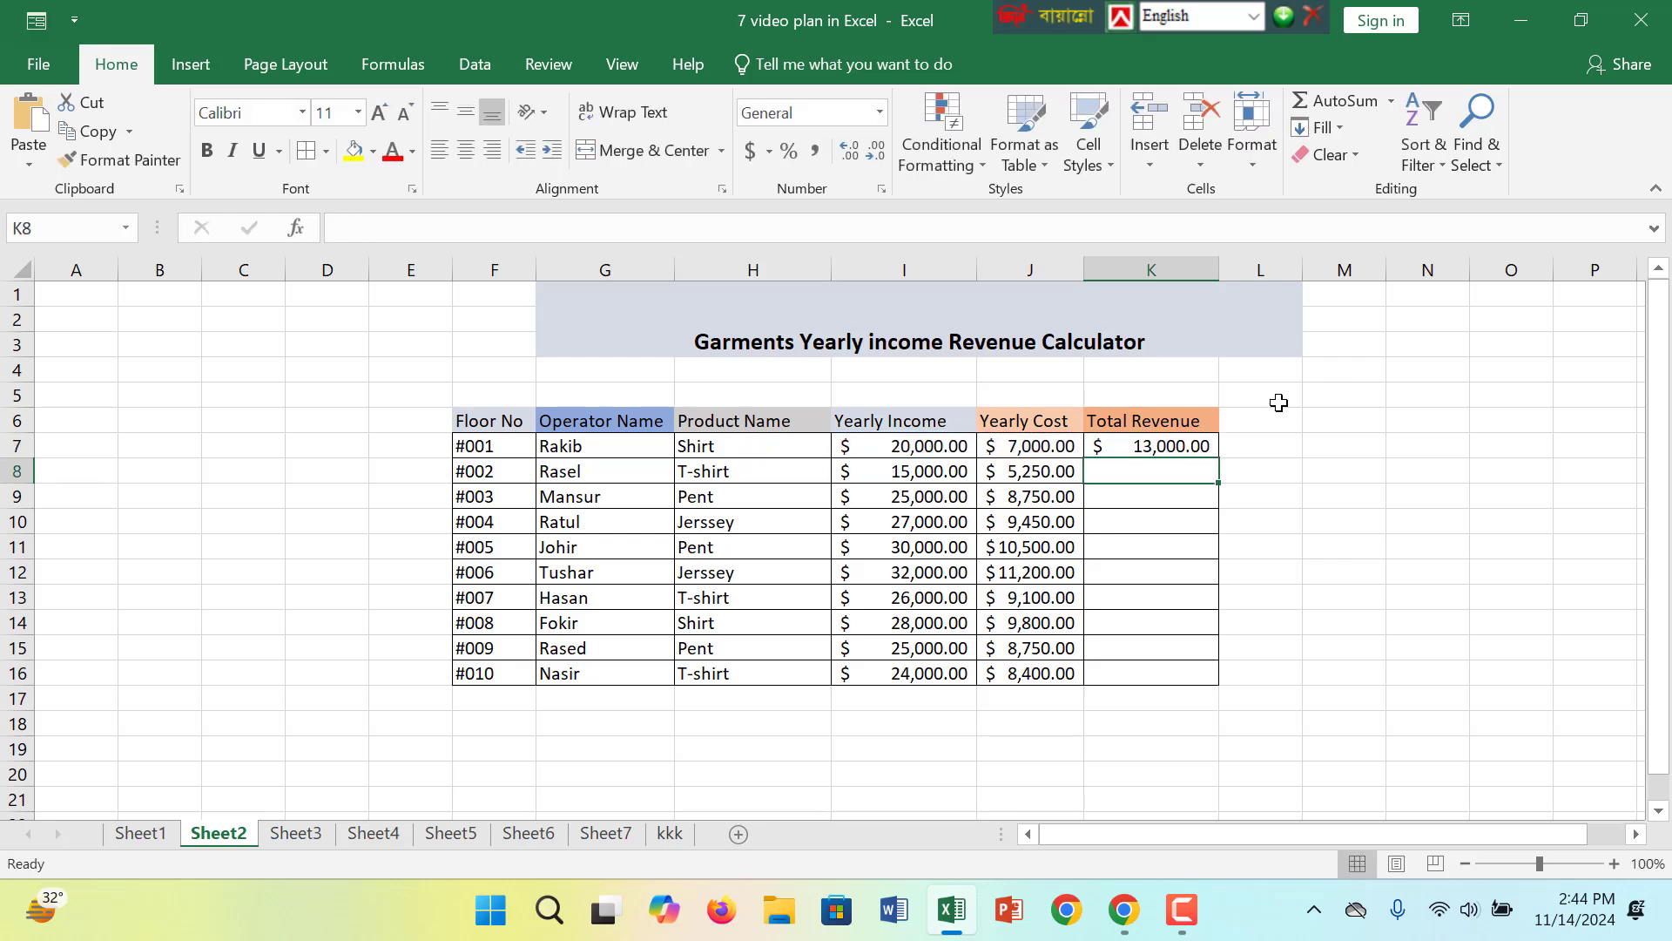
pyautogui.click(1205, 446)
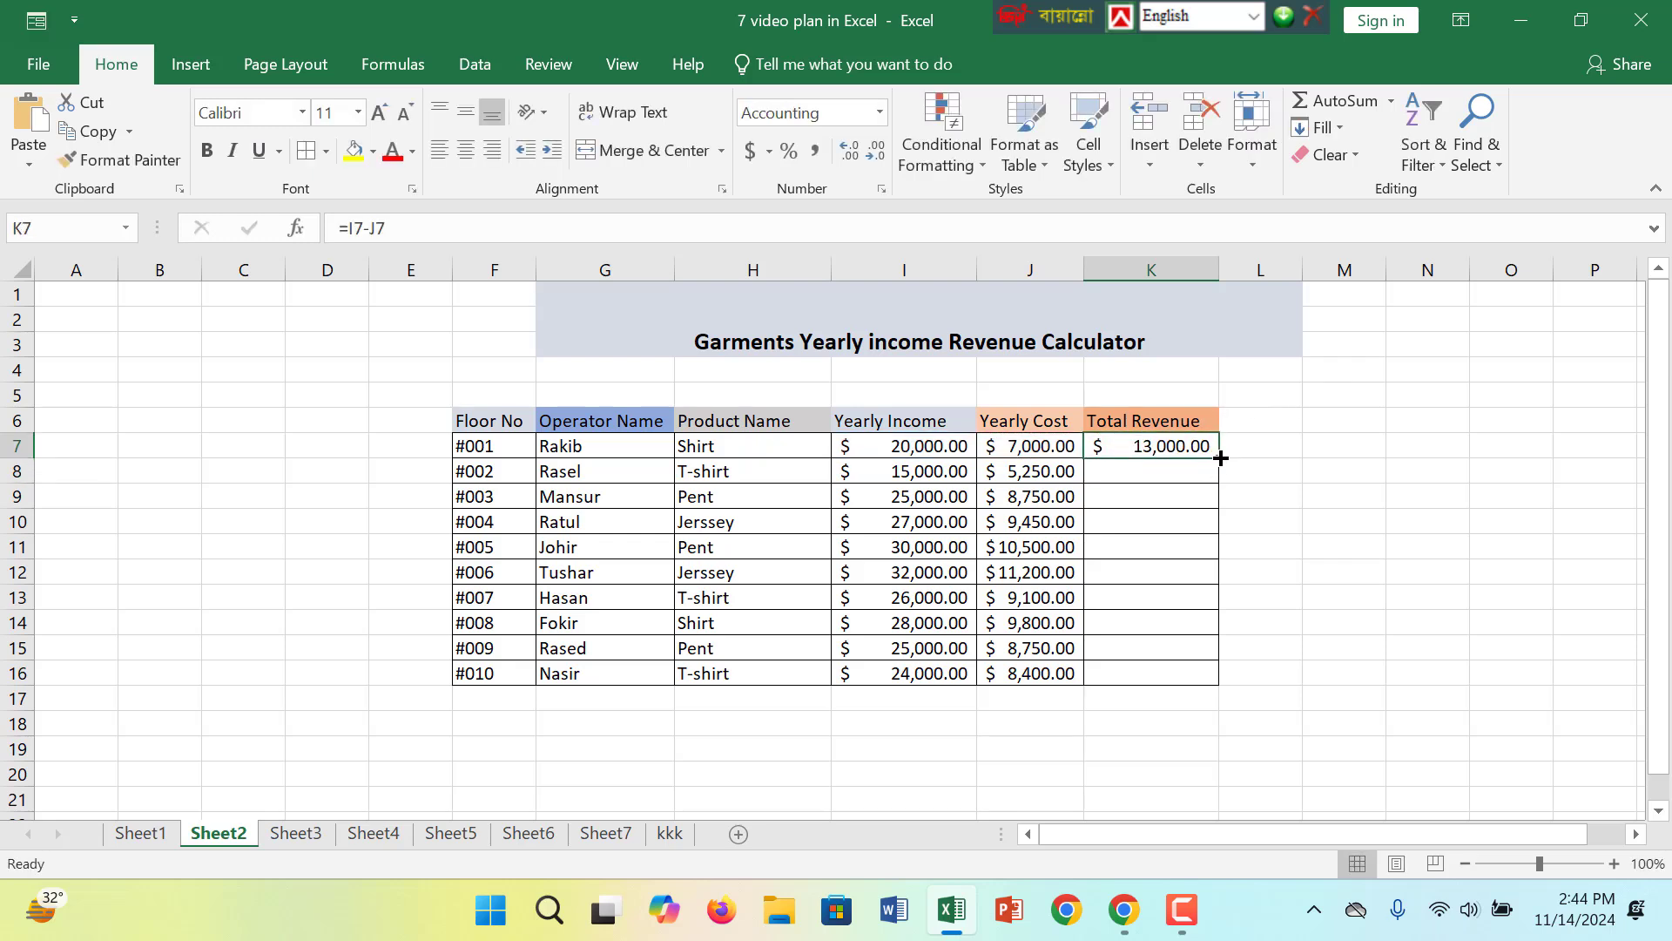
pyautogui.moveTo(1218, 457); pyautogui.dragTo(1168, 684)
# Step: Make the Total Revenue values in K7:K16 bold and double-underlined
pyautogui.scroll(-1, 1167, 684)
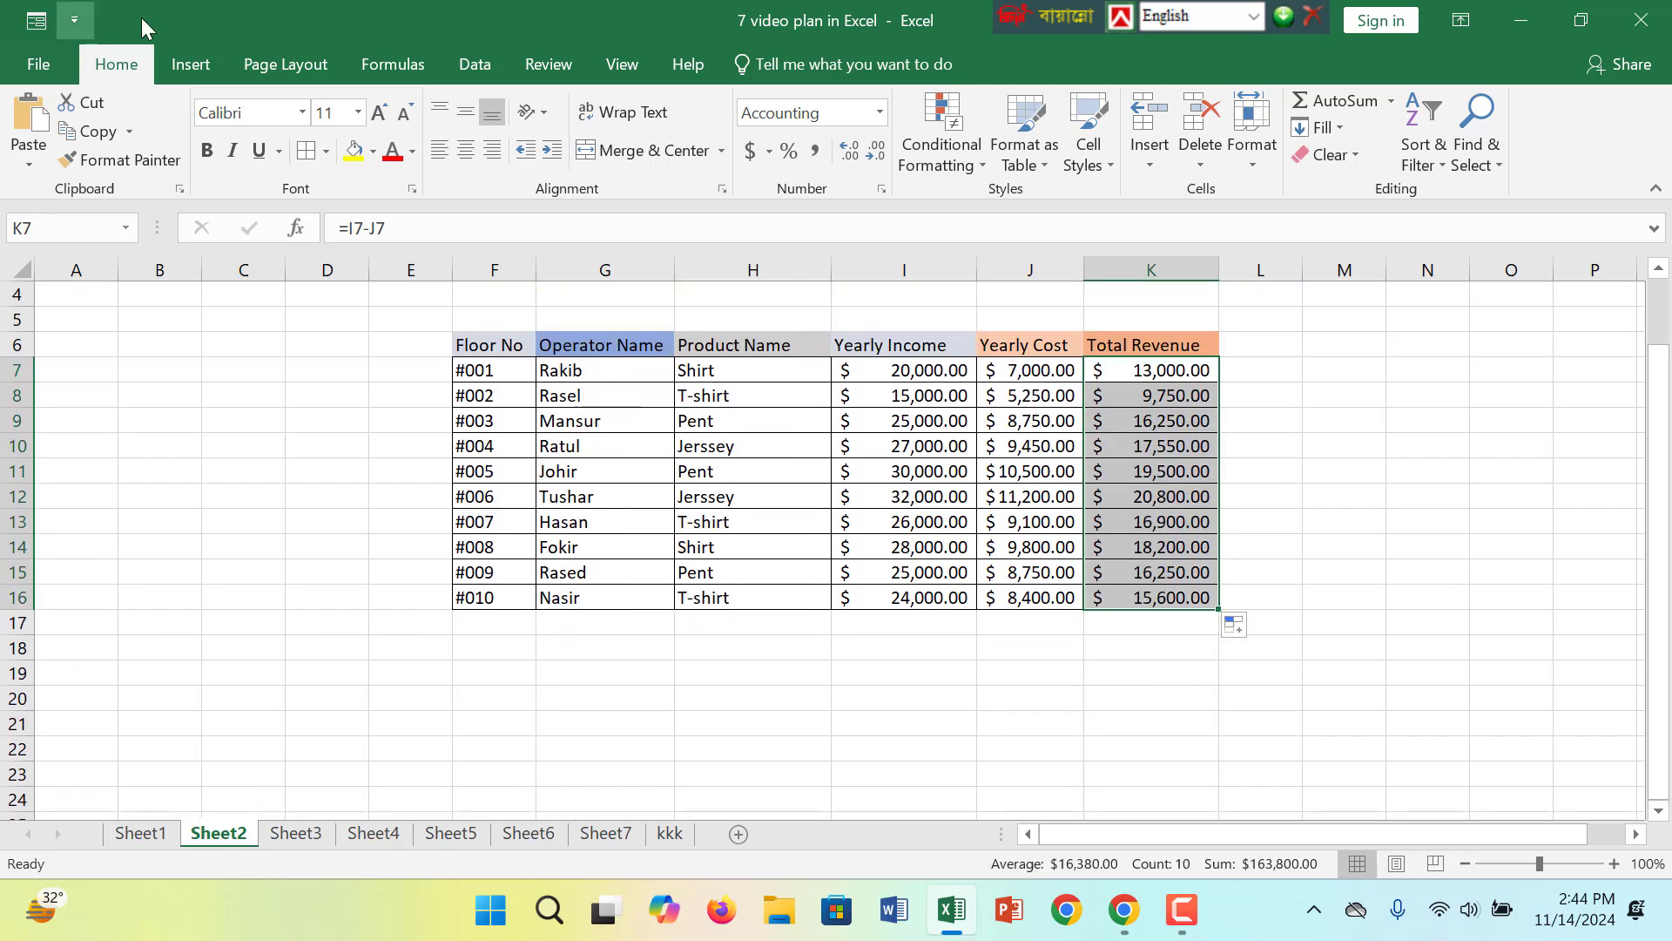
pyautogui.click(206, 150)
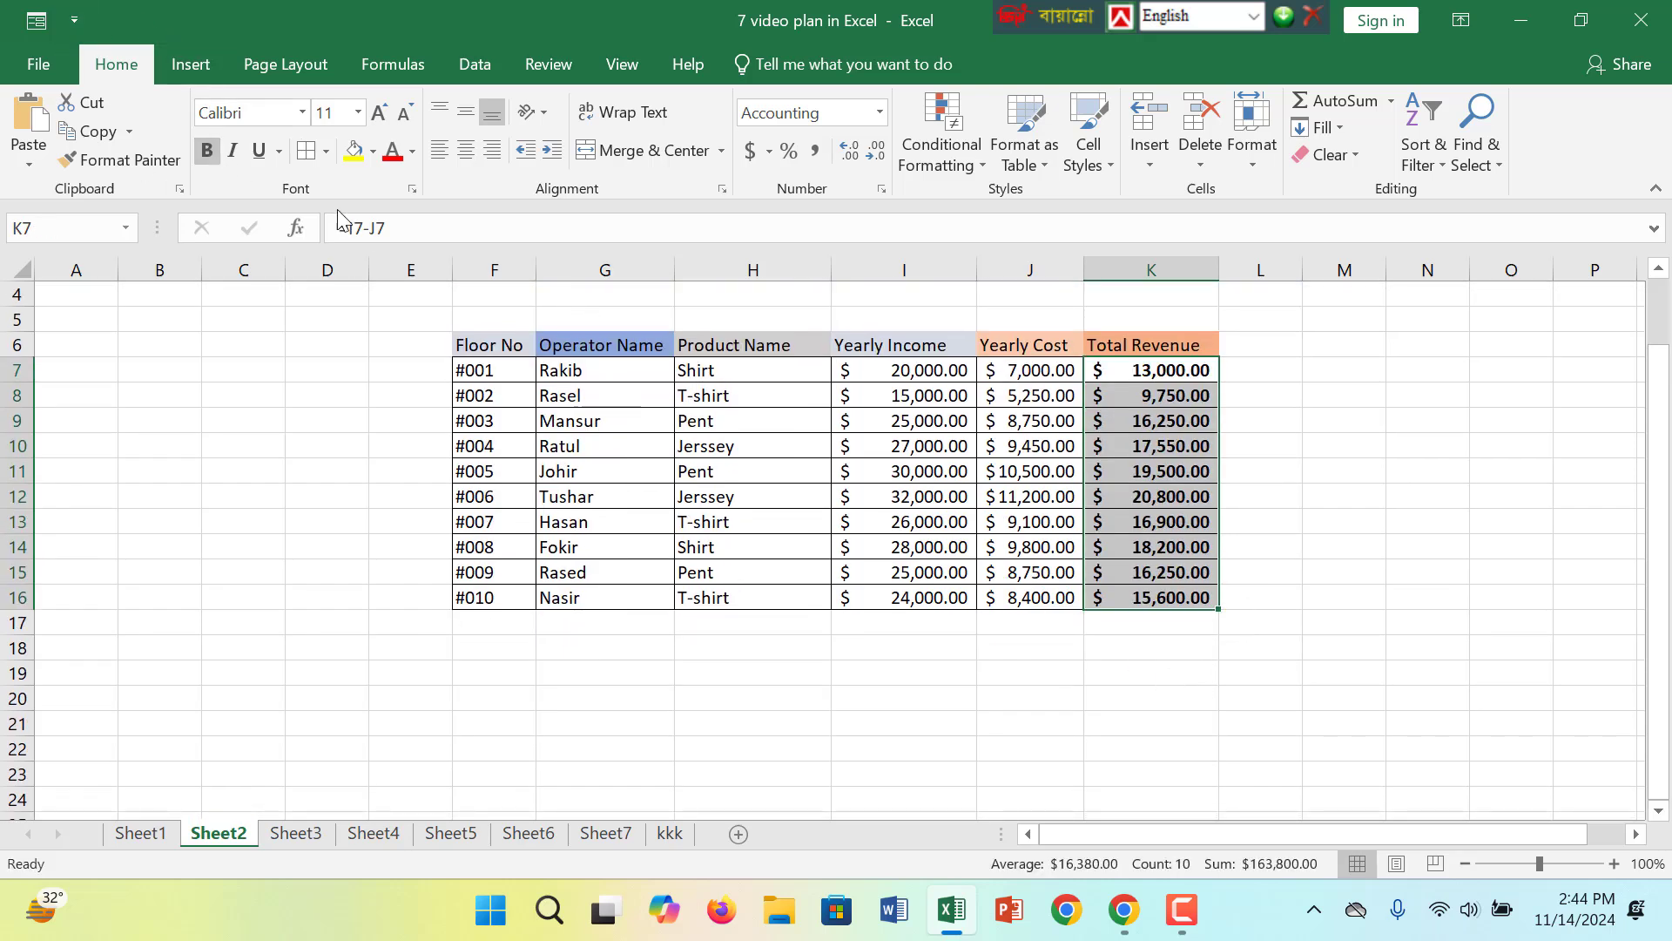
pyautogui.click(280, 151)
pyautogui.click(331, 248)
pyautogui.click(1221, 620)
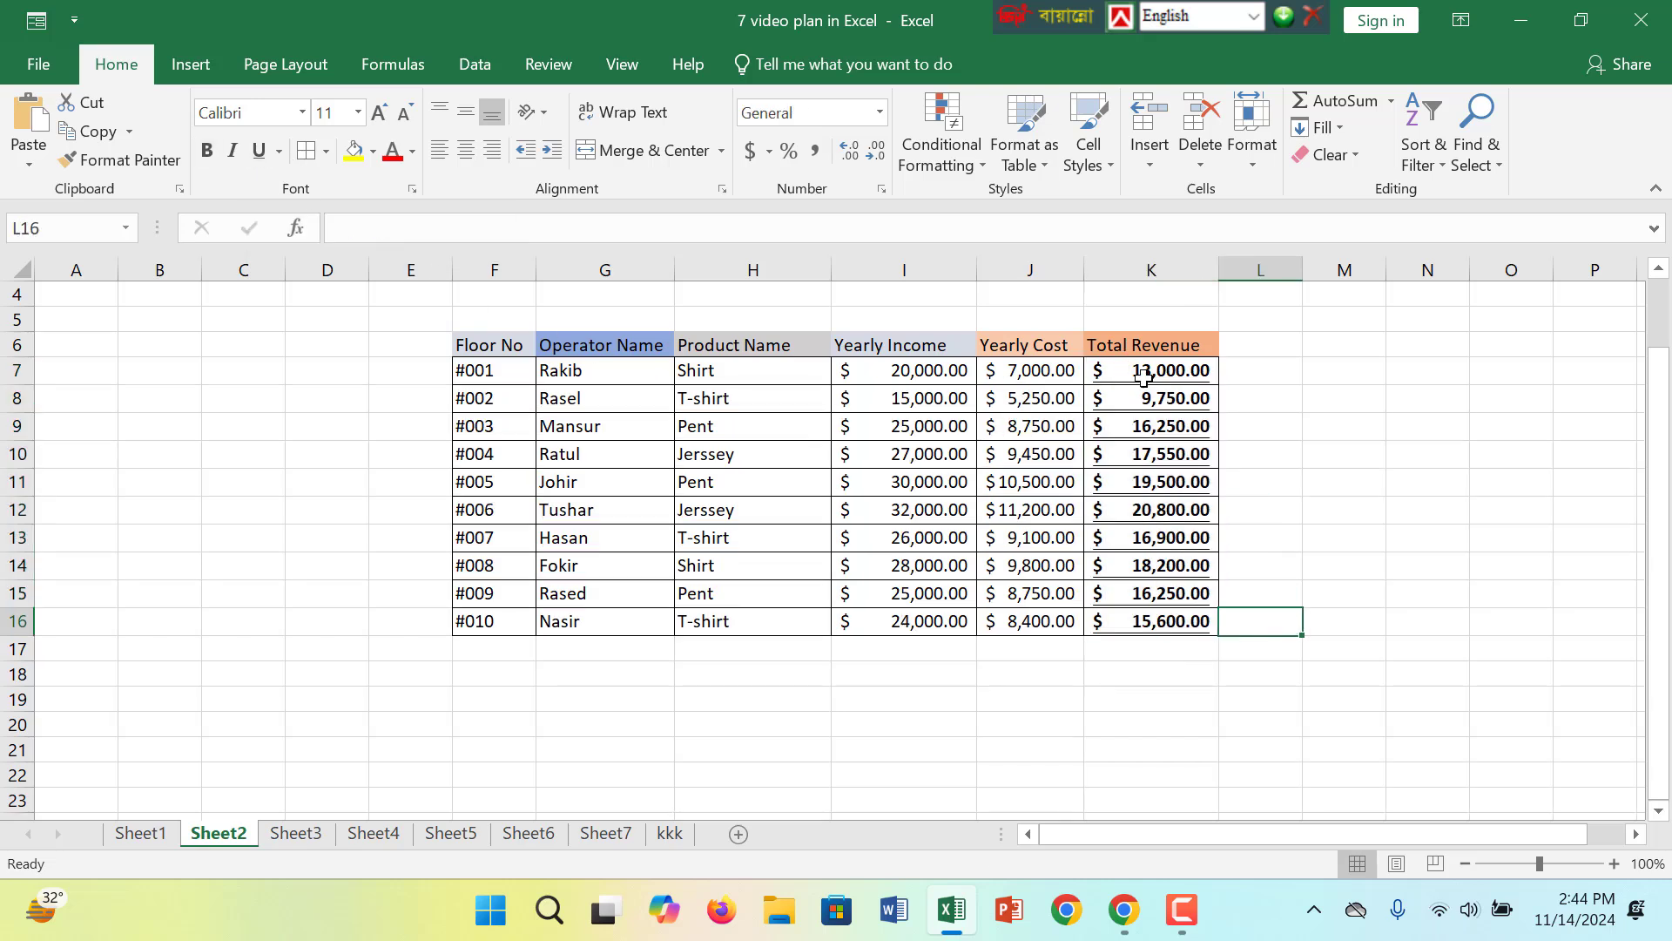
pyautogui.click(1143, 374)
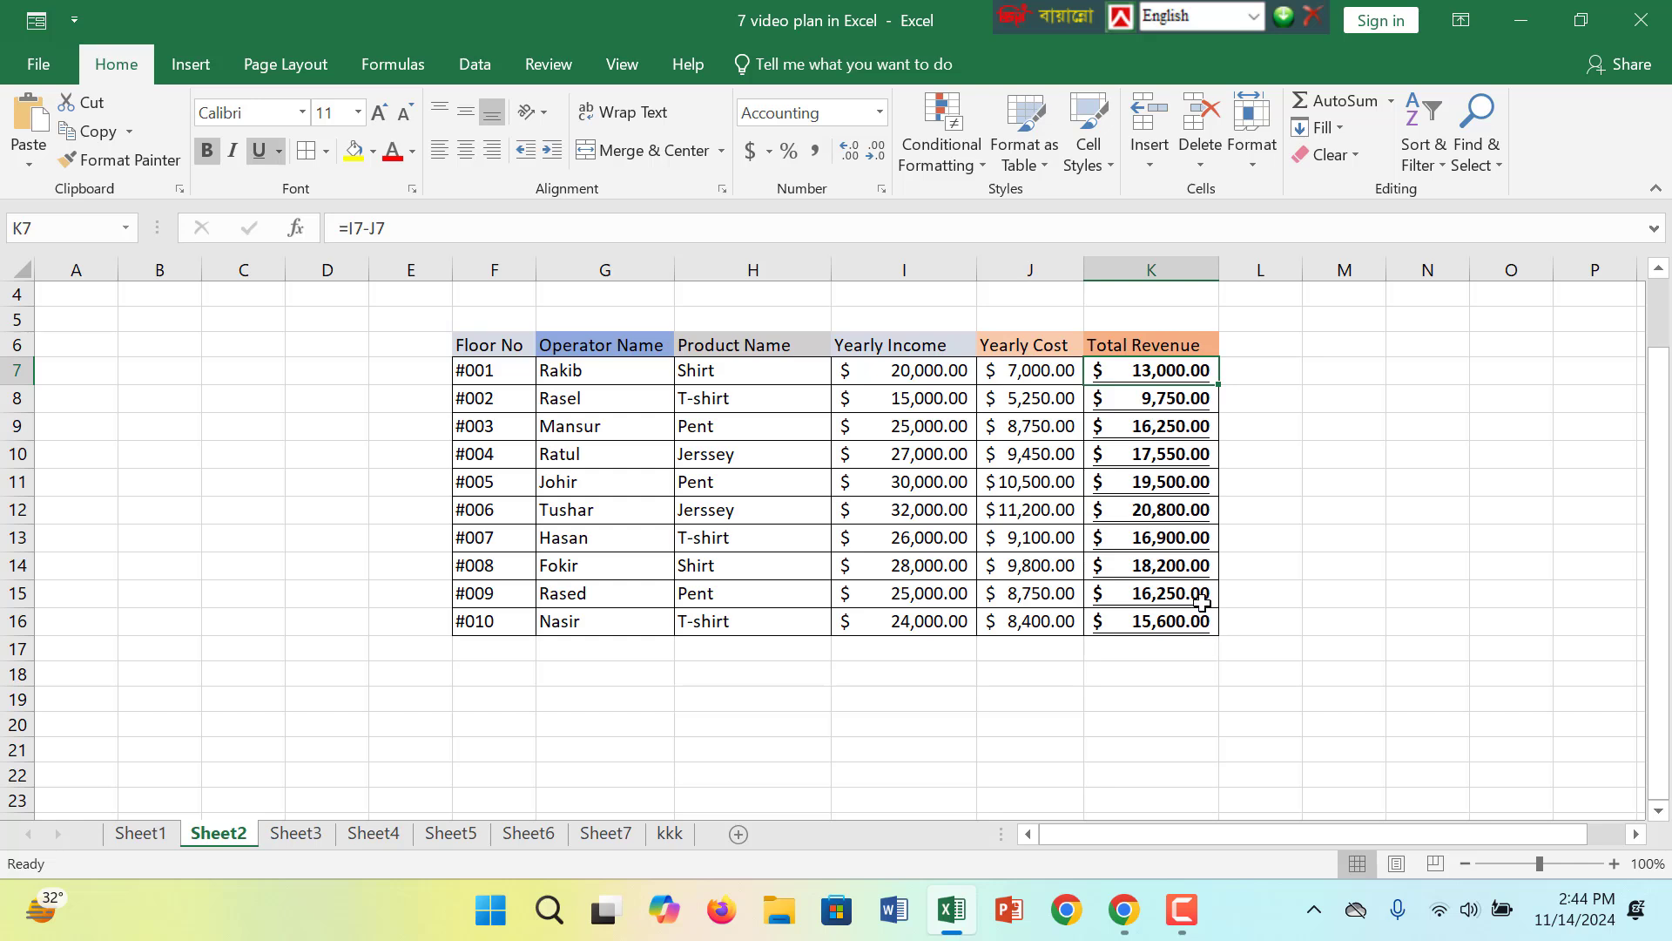
pyautogui.click(1123, 655)
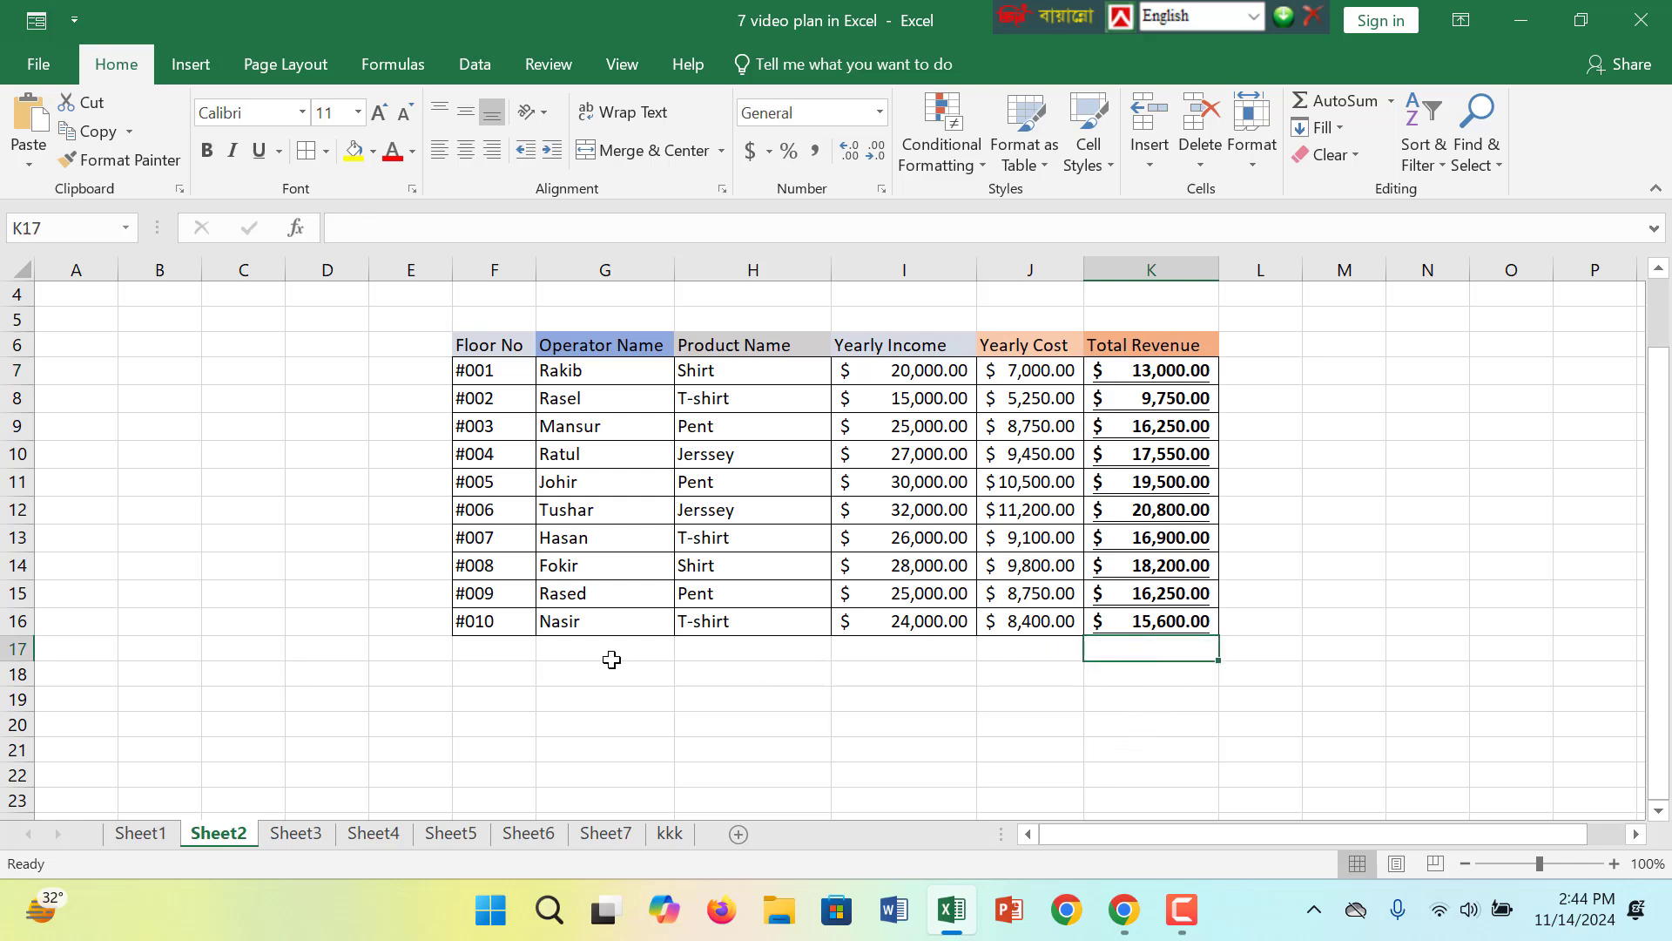
pyautogui.moveTo(1660, 548); pyautogui.dragTo(1660, 470)
pyautogui.click(901, 334)
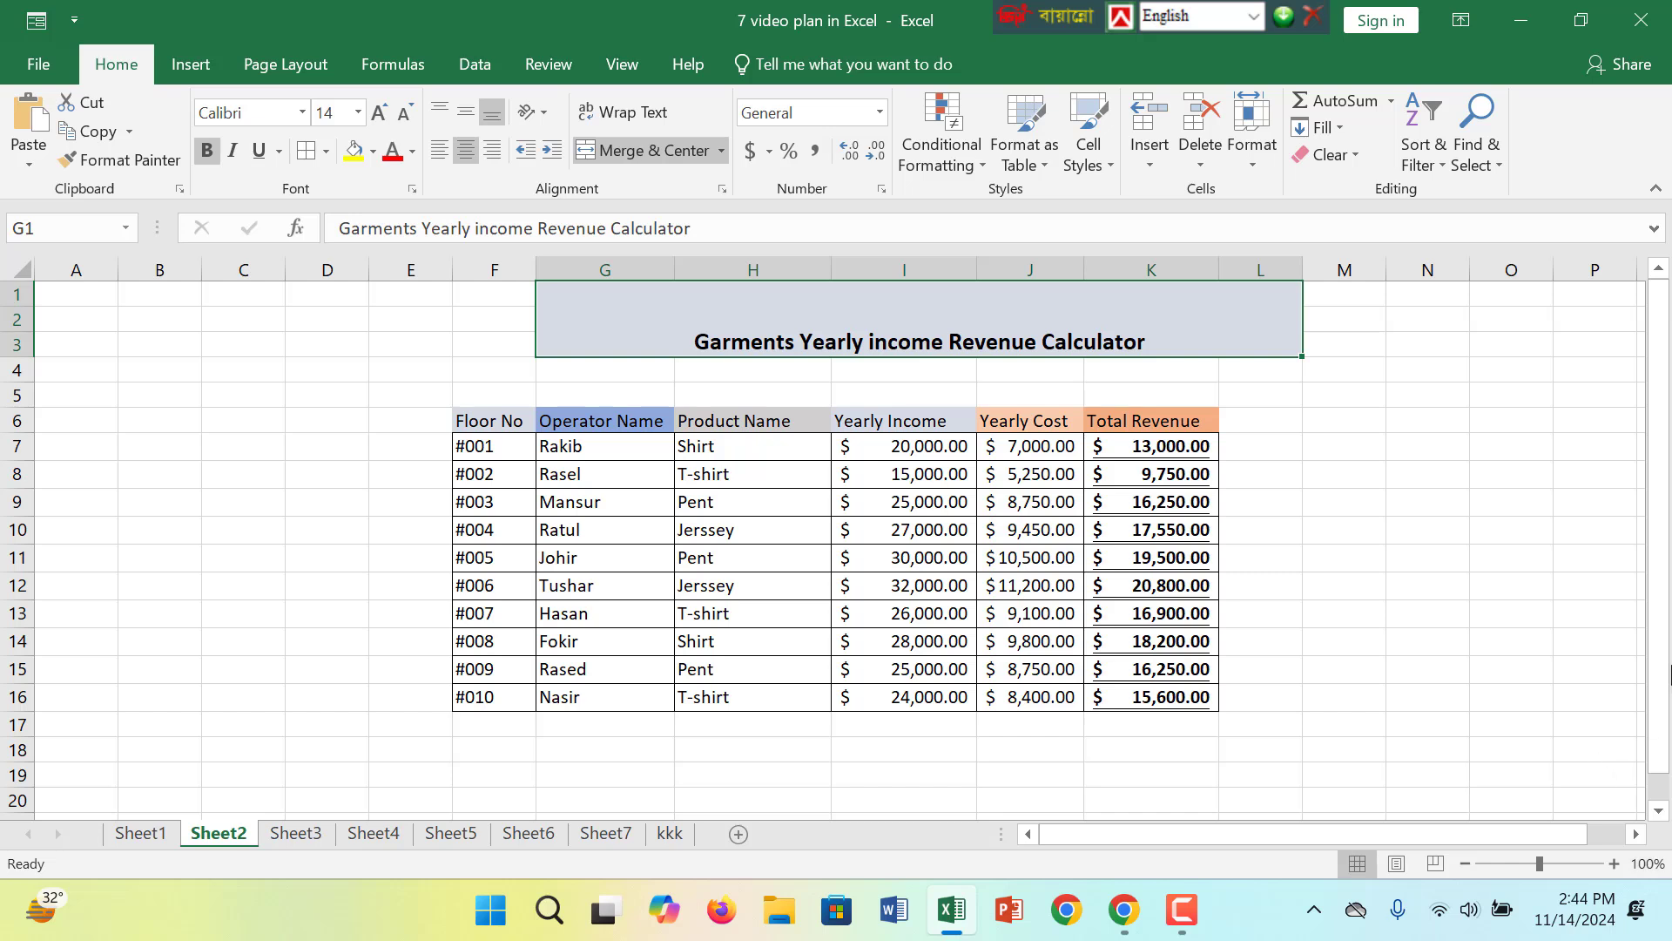
pyautogui.moveTo(1661, 696); pyautogui.dragTo(1669, 734)
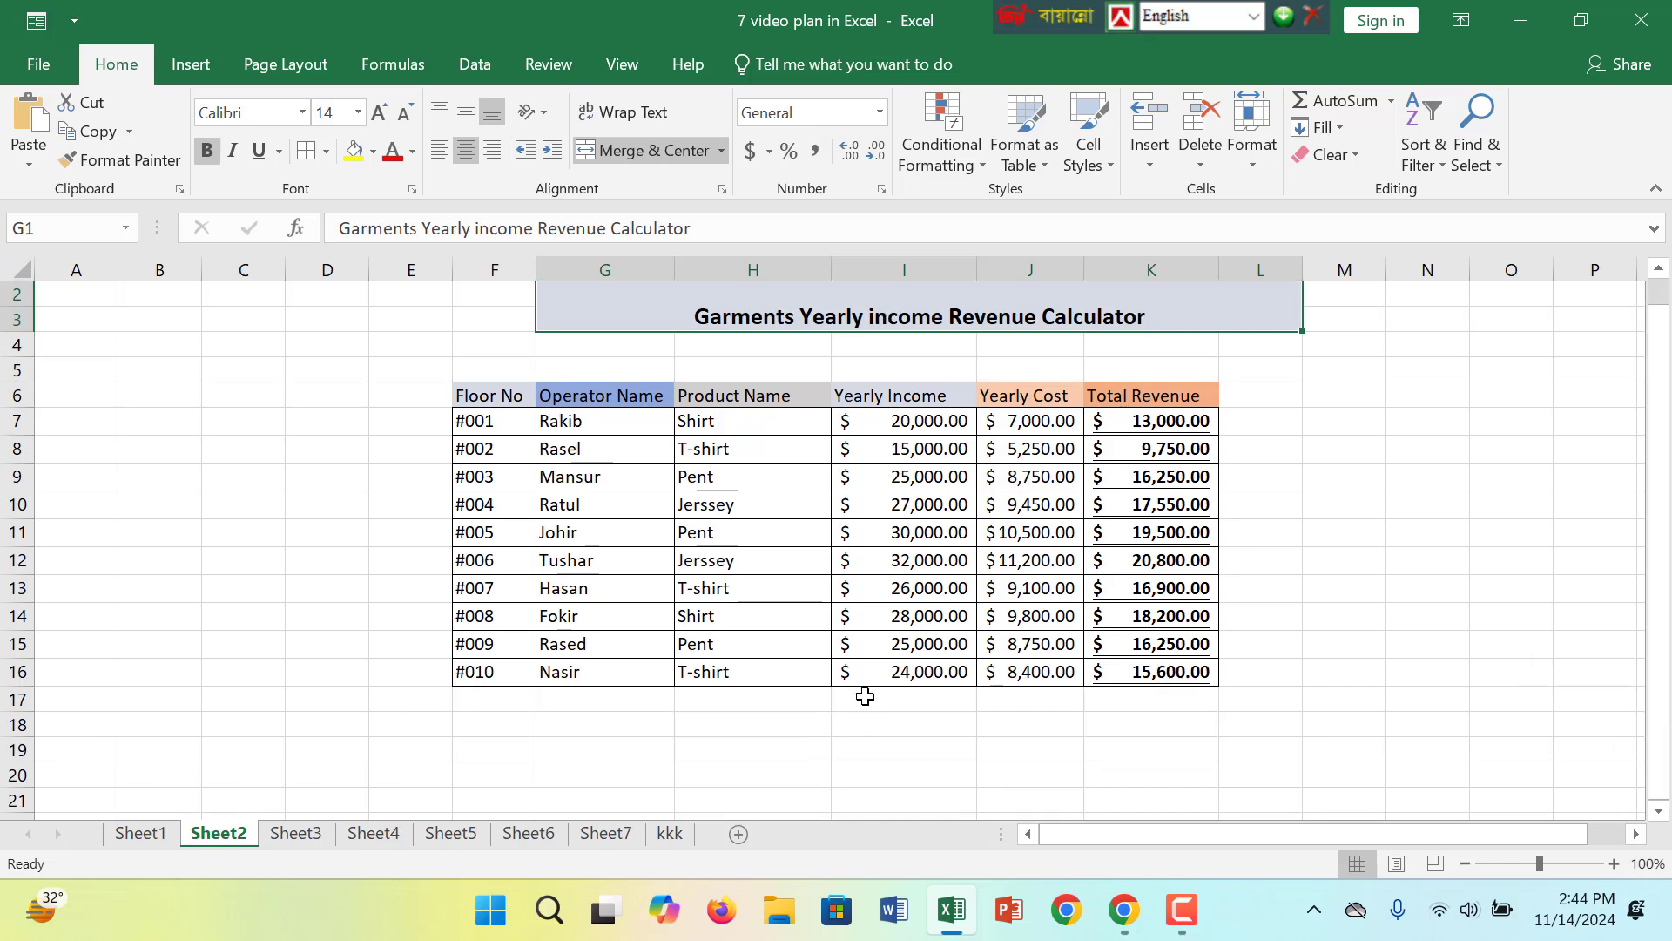
# Step: Enter the label Total Earning Revenue in I17, below the Yearly Income column
pyautogui.click(869, 697)
pyautogui.write('Total Ea')
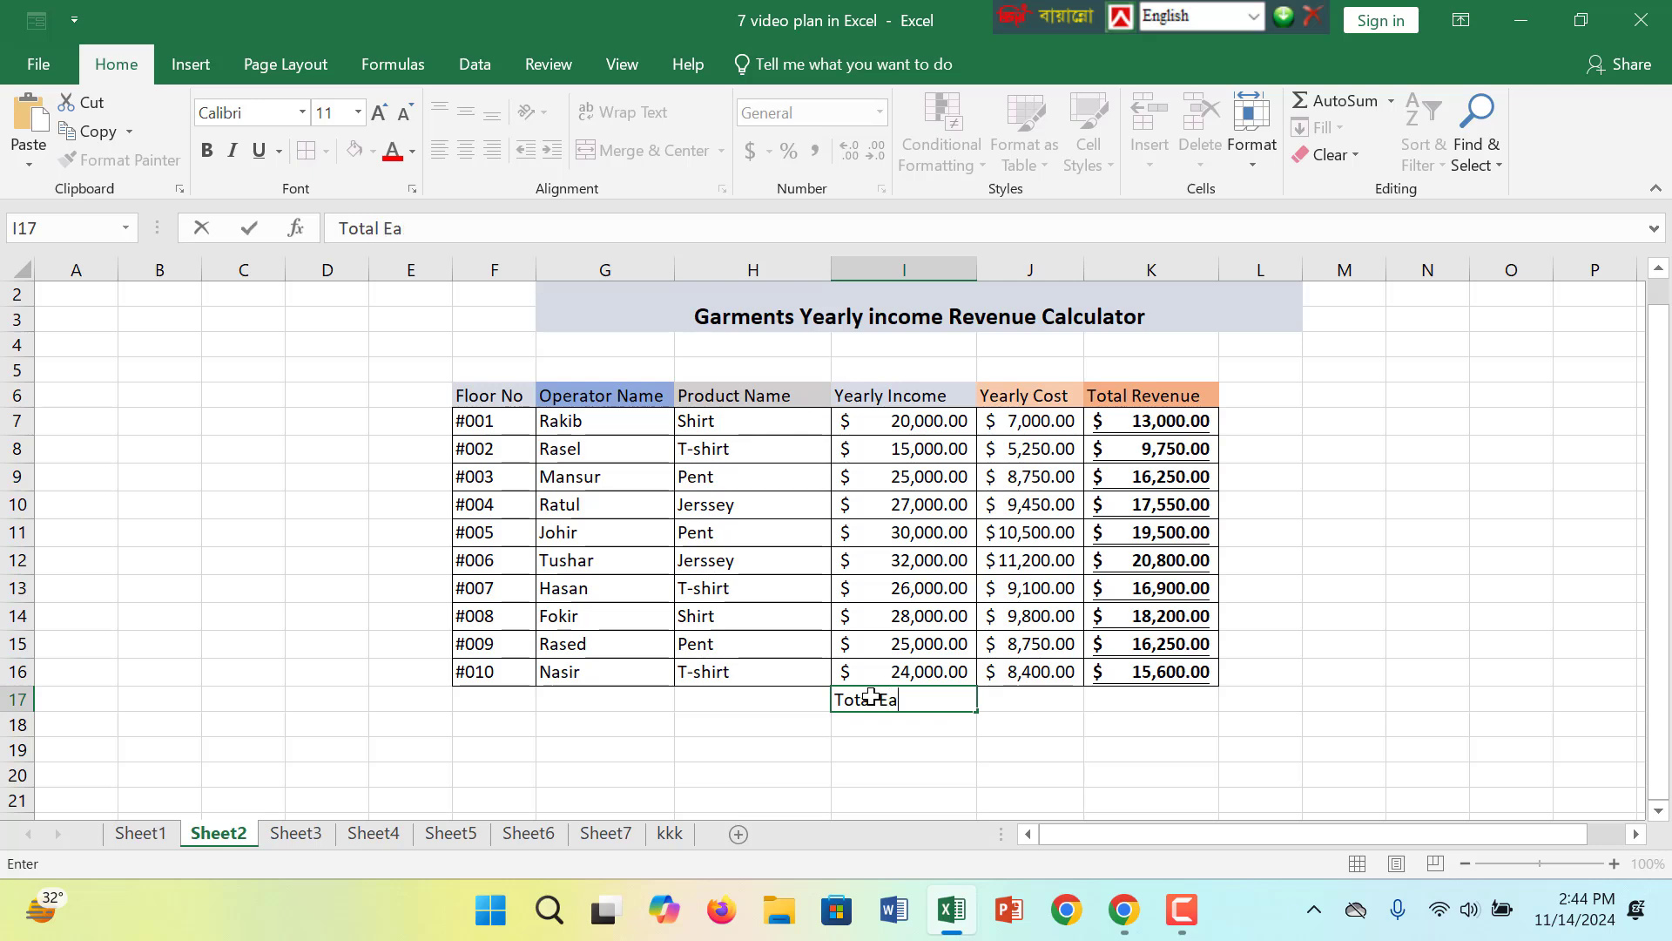
pyautogui.write('rning shee')
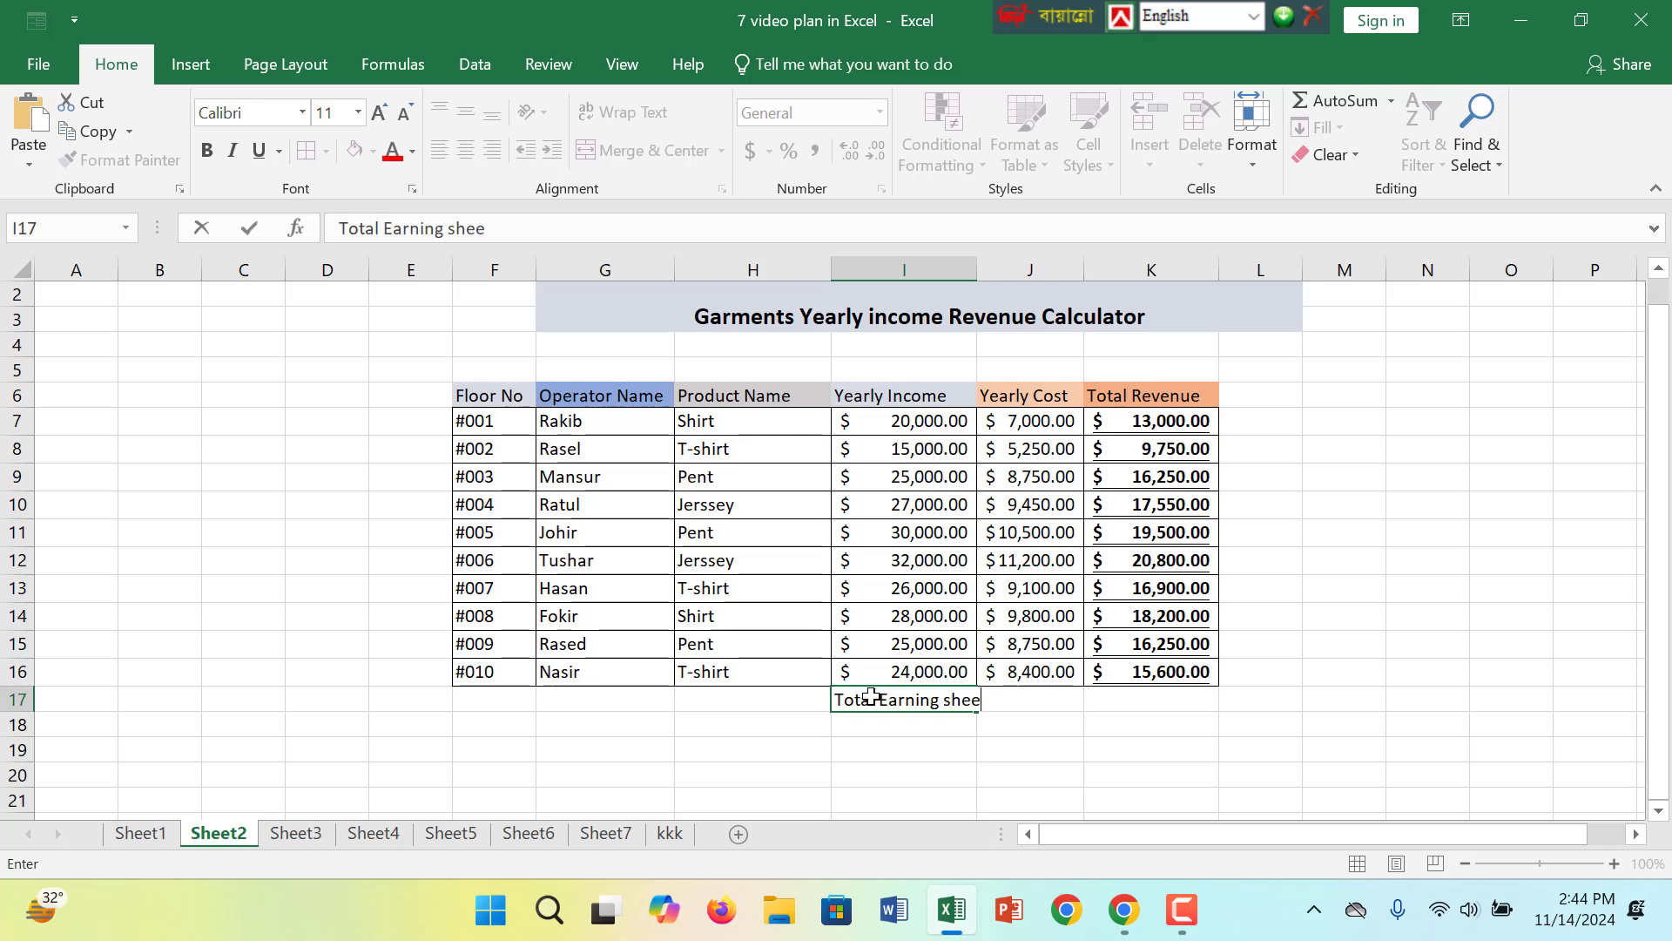
pyautogui.write('t i')
pyautogui.press('BackSpace')
pyautogui.press('BackSpace')
pyautogui.press('BackSpace')
pyautogui.press('BackSpace')
pyautogui.press('BackSpace')
pyautogui.press('BackSpace')
pyautogui.press('BackSpace')
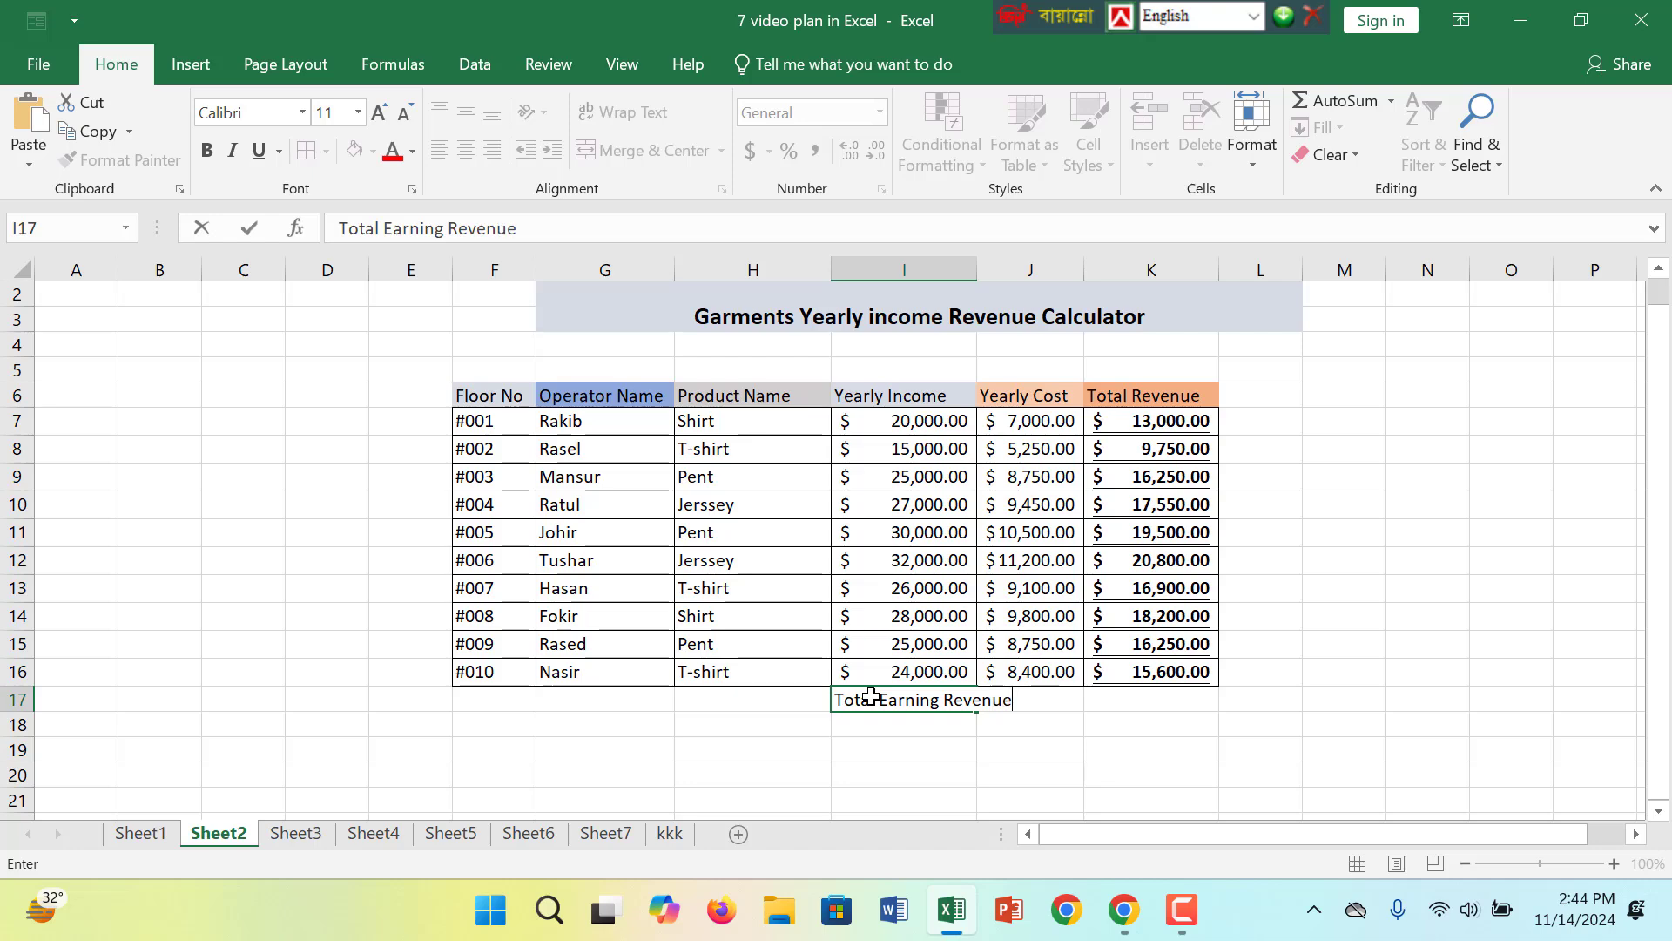
# Step: Add up the Total Revenue column in K17 with the formula =Sum(K7:K16)
pyautogui.click(1125, 702)
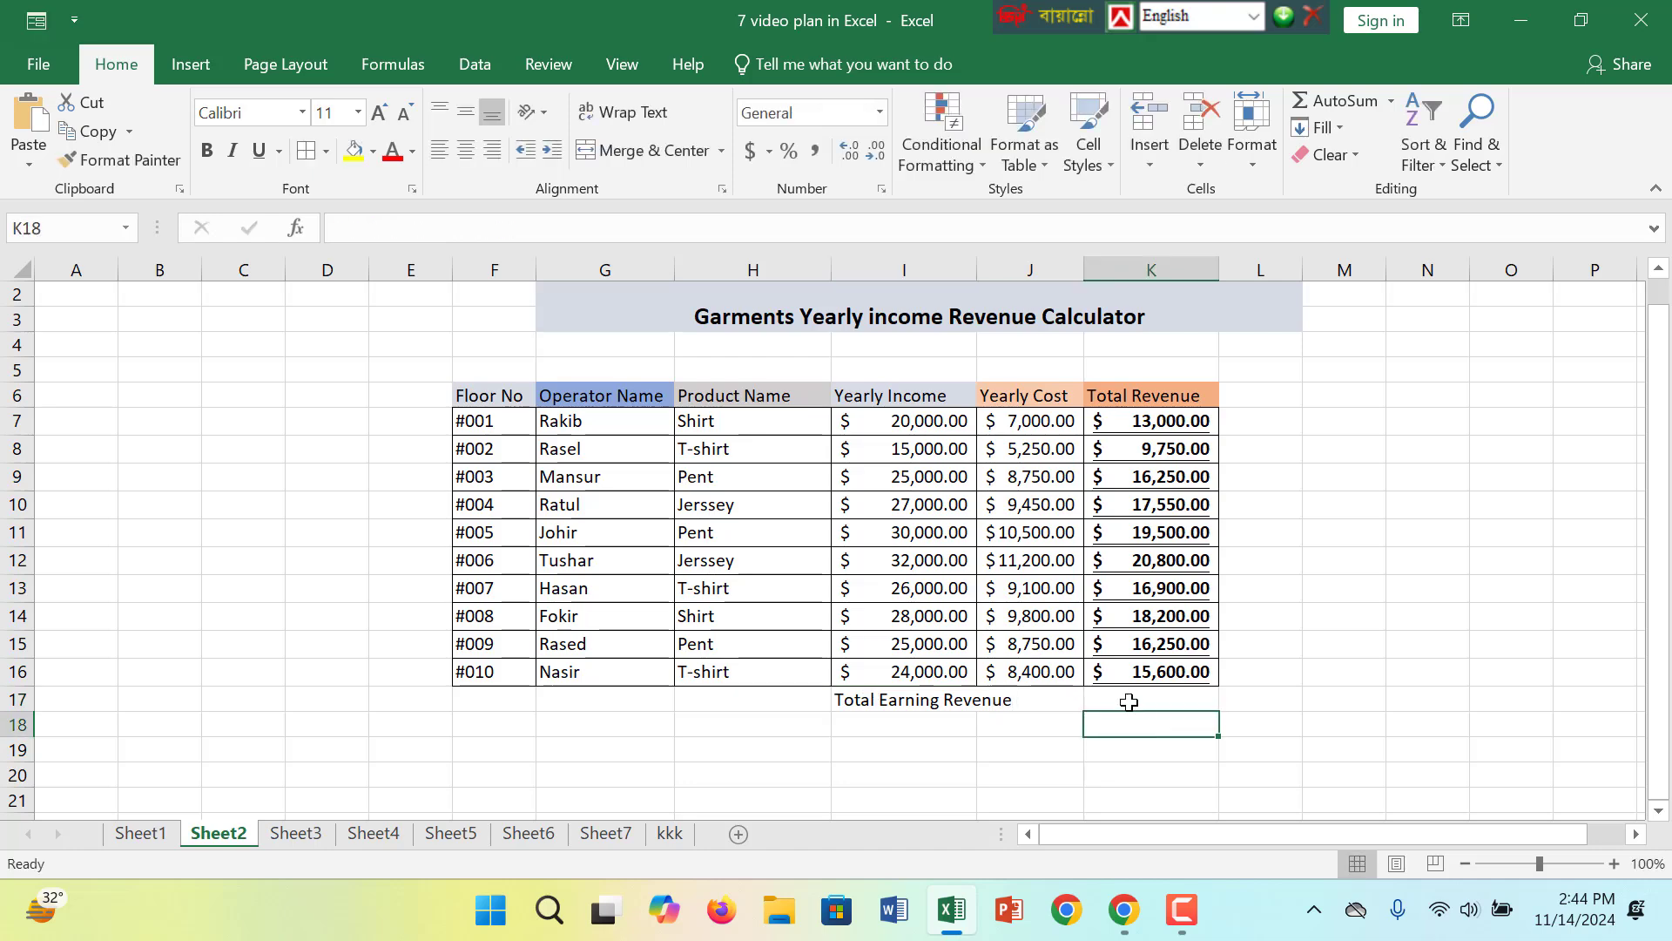
pyautogui.write('=')
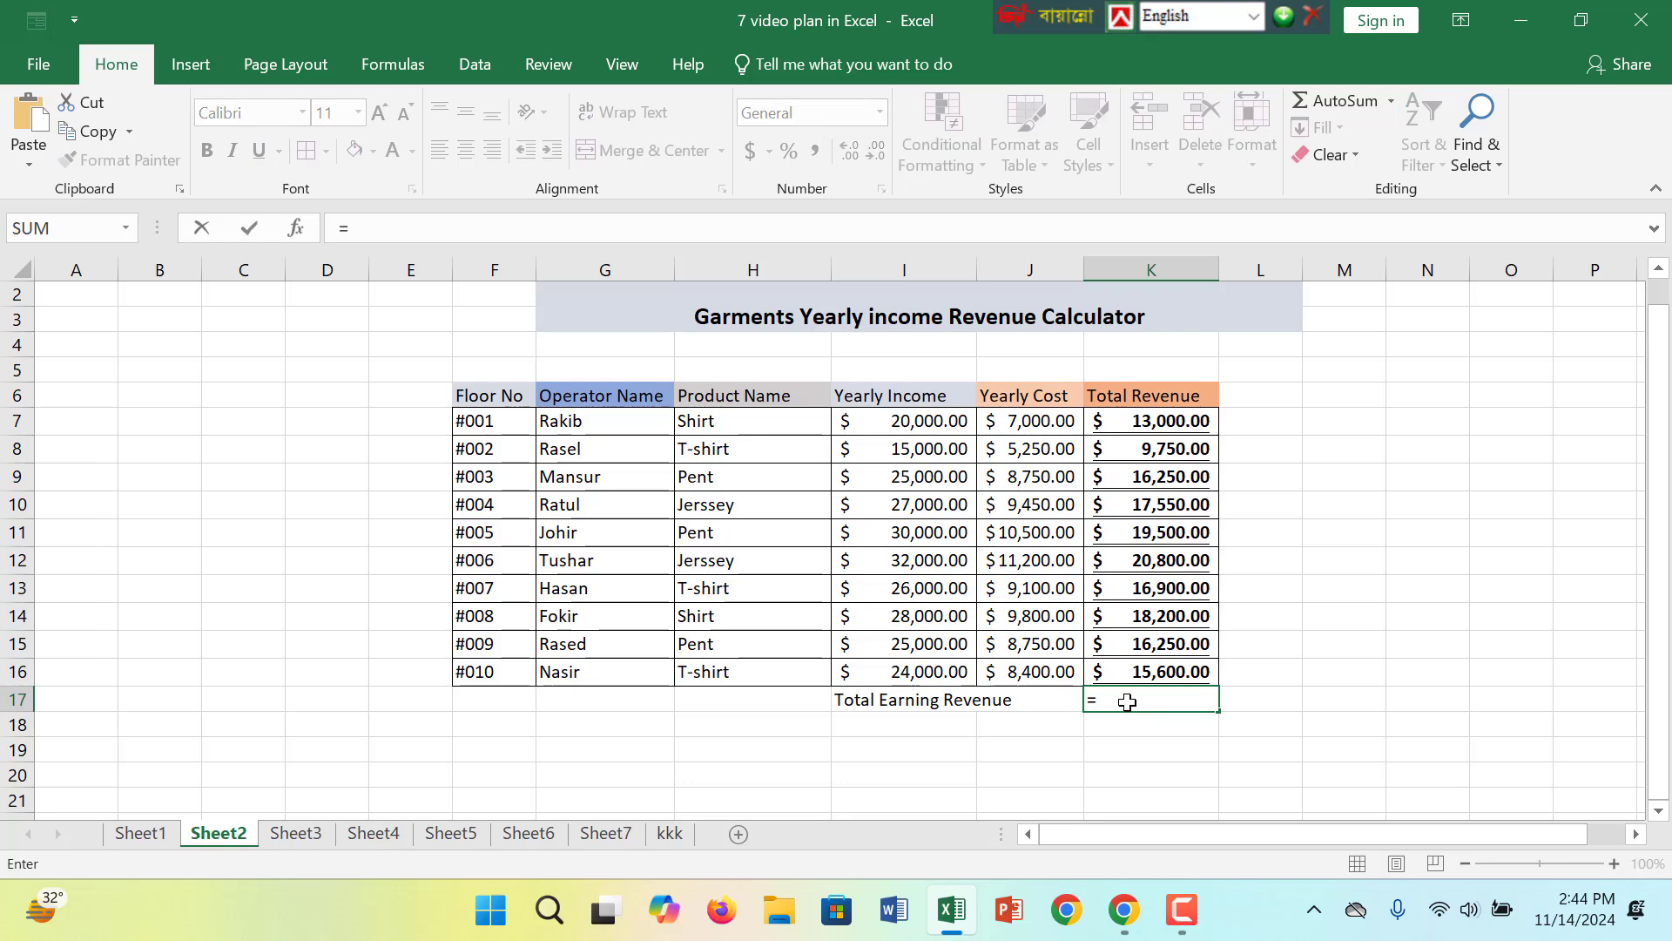
pyautogui.write('Sum')
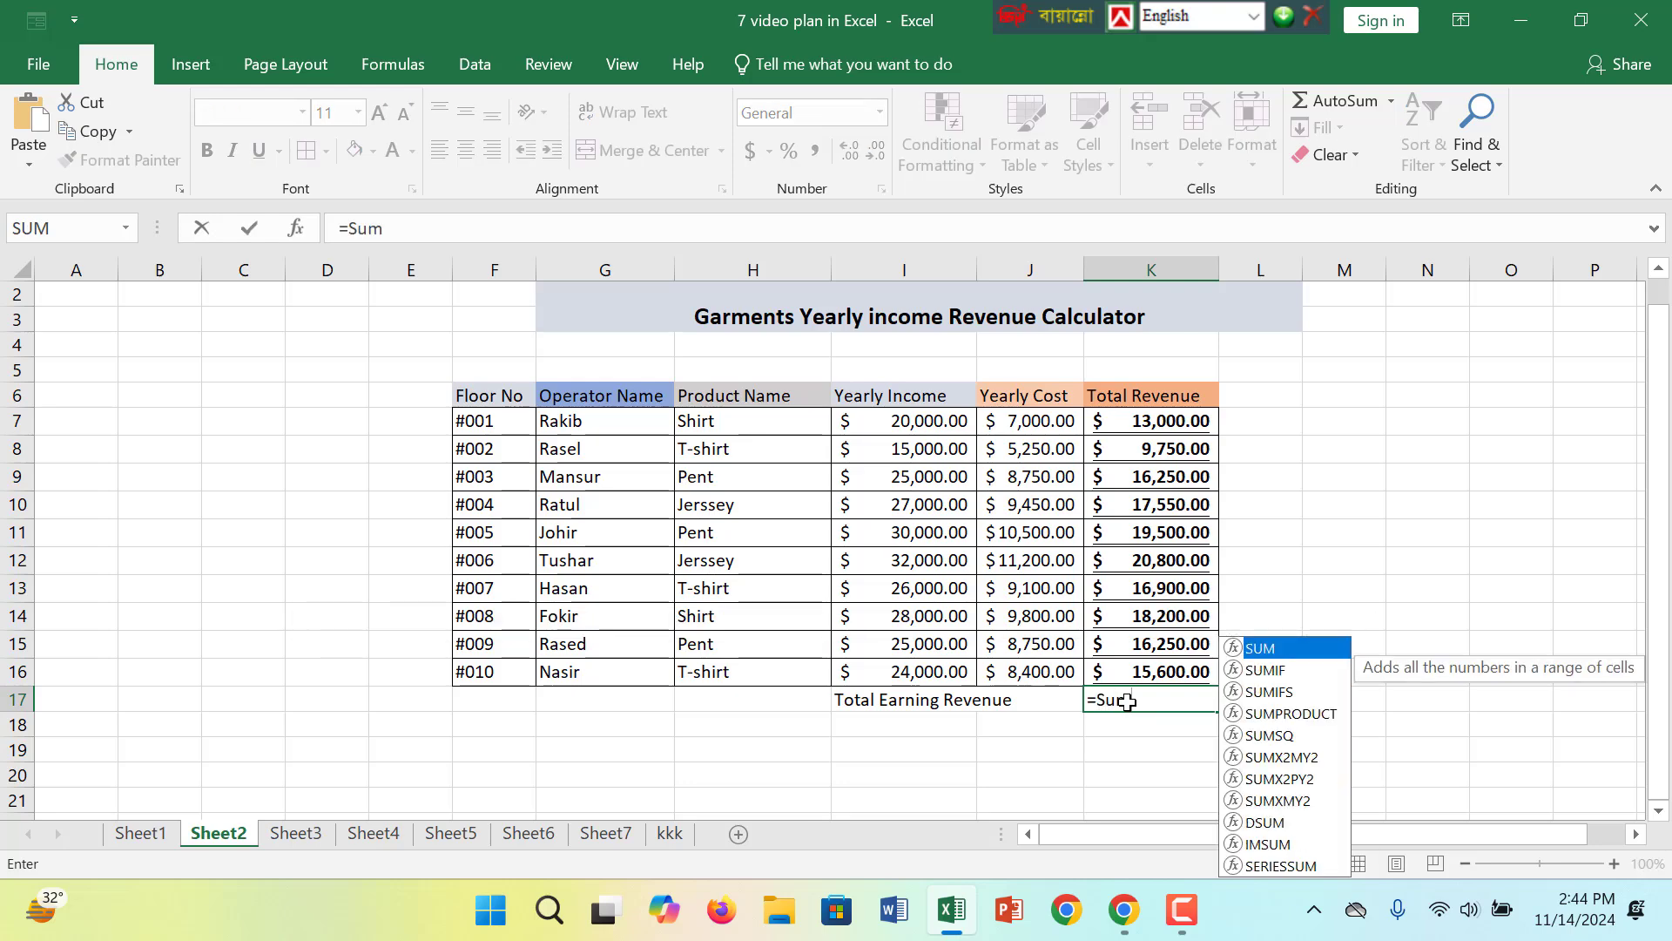
pyautogui.write('(')
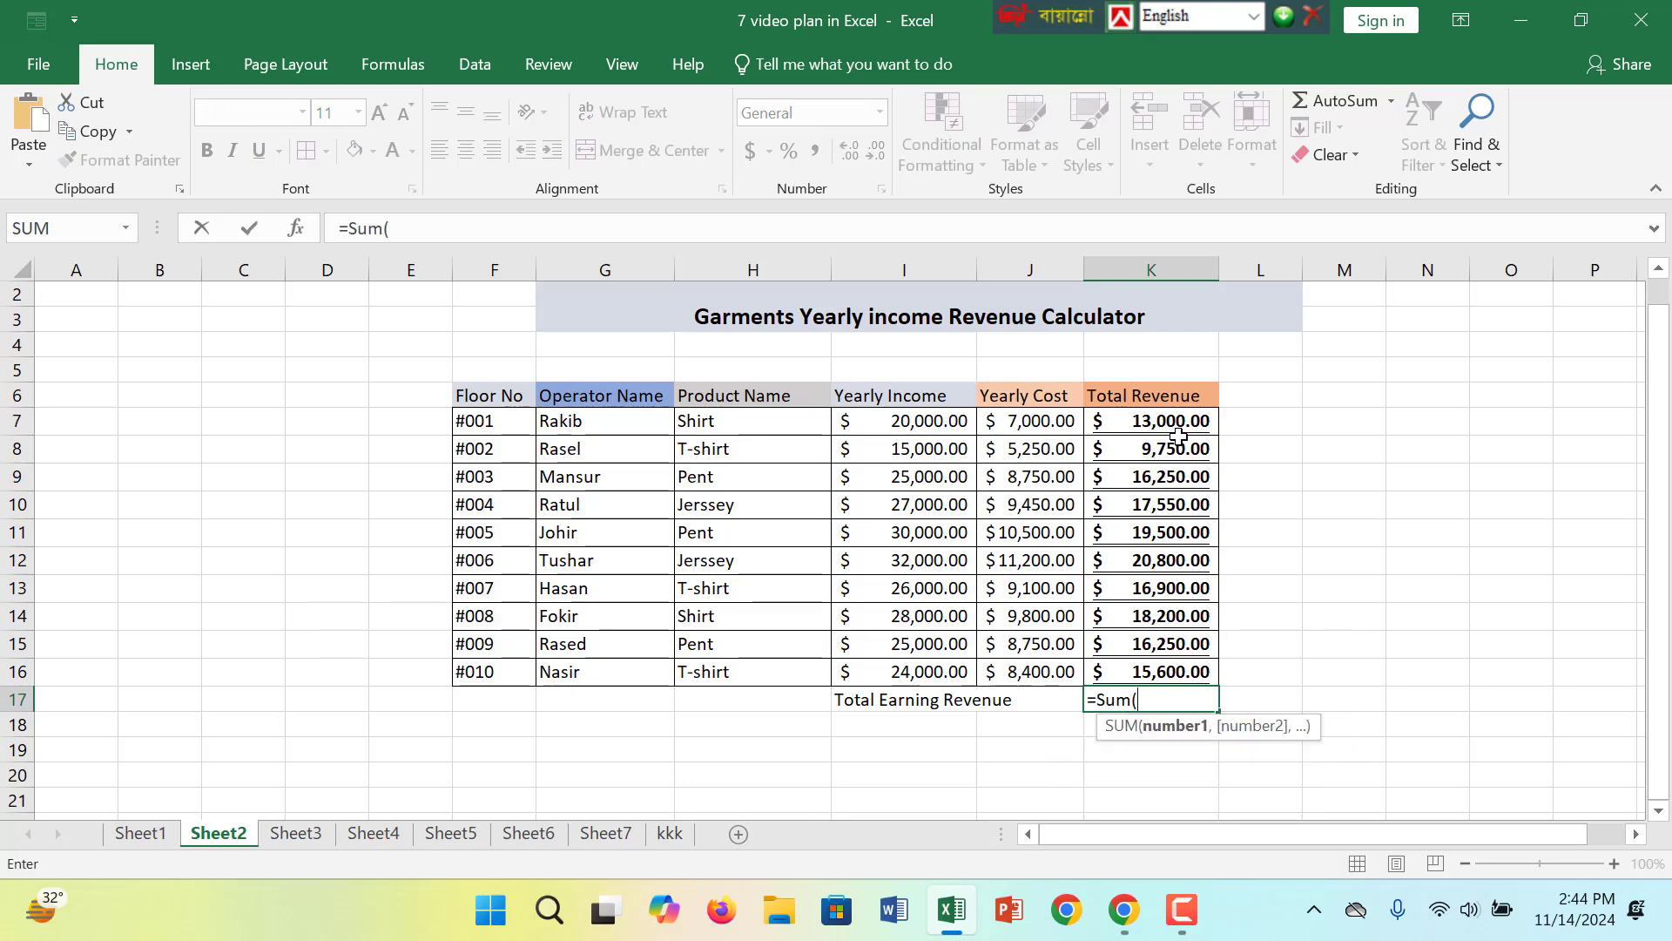
pyautogui.moveTo(1176, 427); pyautogui.dragTo(1167, 694)
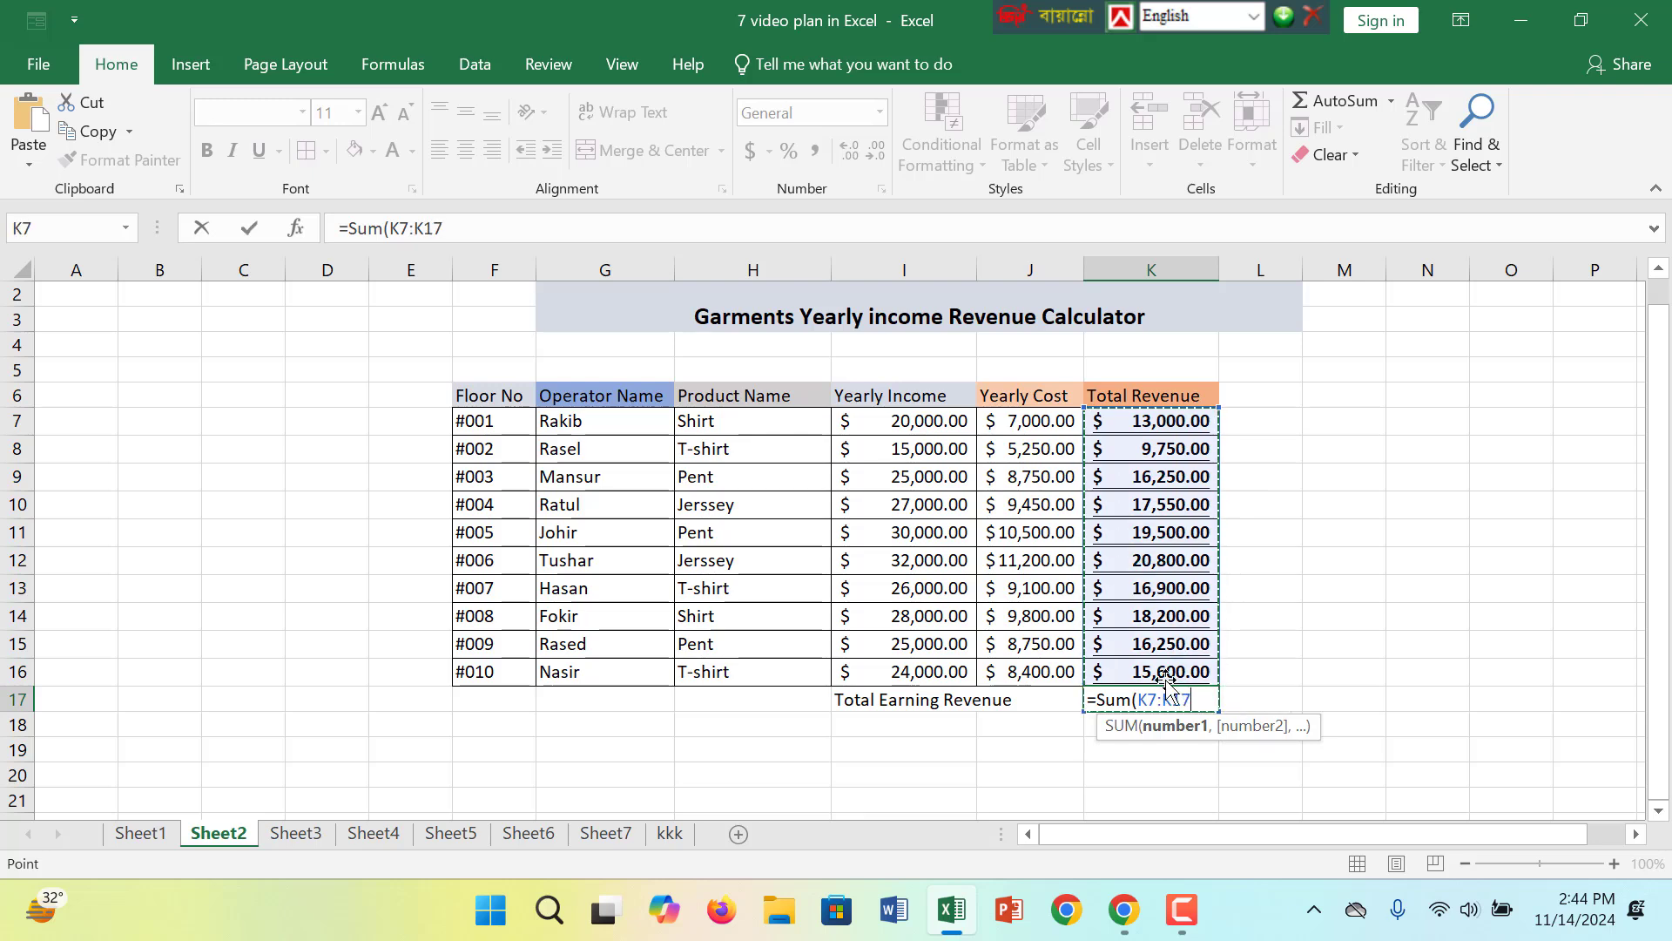
pyautogui.click(1143, 424)
pyautogui.moveTo(1144, 424); pyautogui.dragTo(1149, 669)
pyautogui.press('Return')
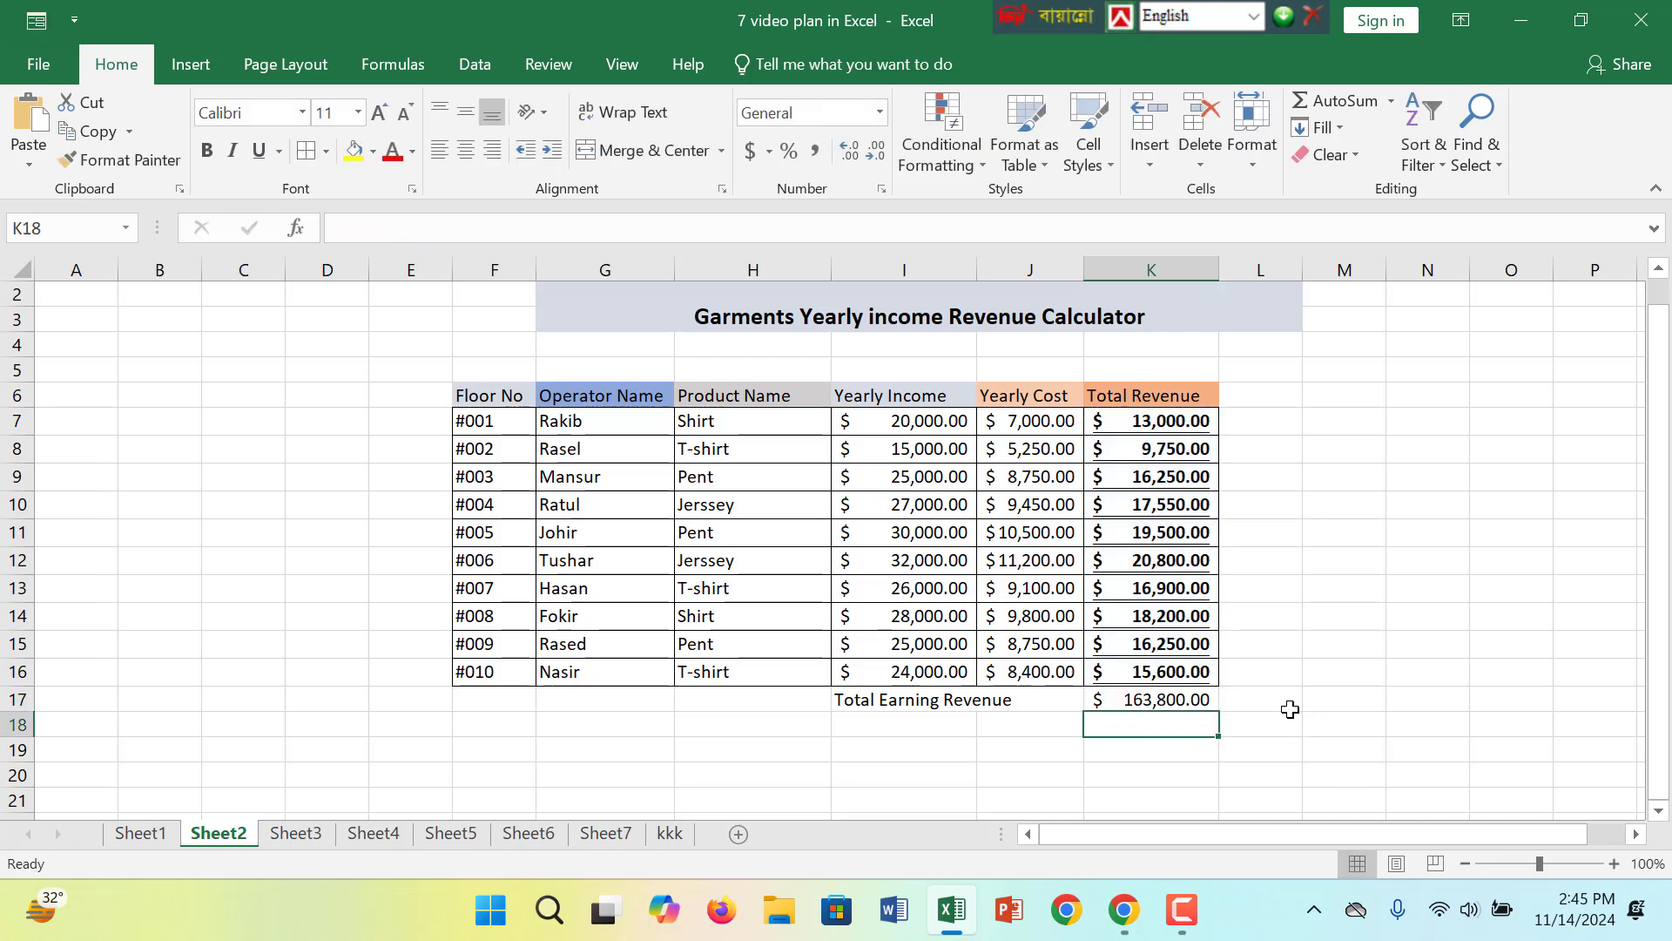
# Step: Make the Total Earning Revenue sum in K17 bold and double-underlined, like the Total Revenue values above it
pyautogui.click(1181, 696)
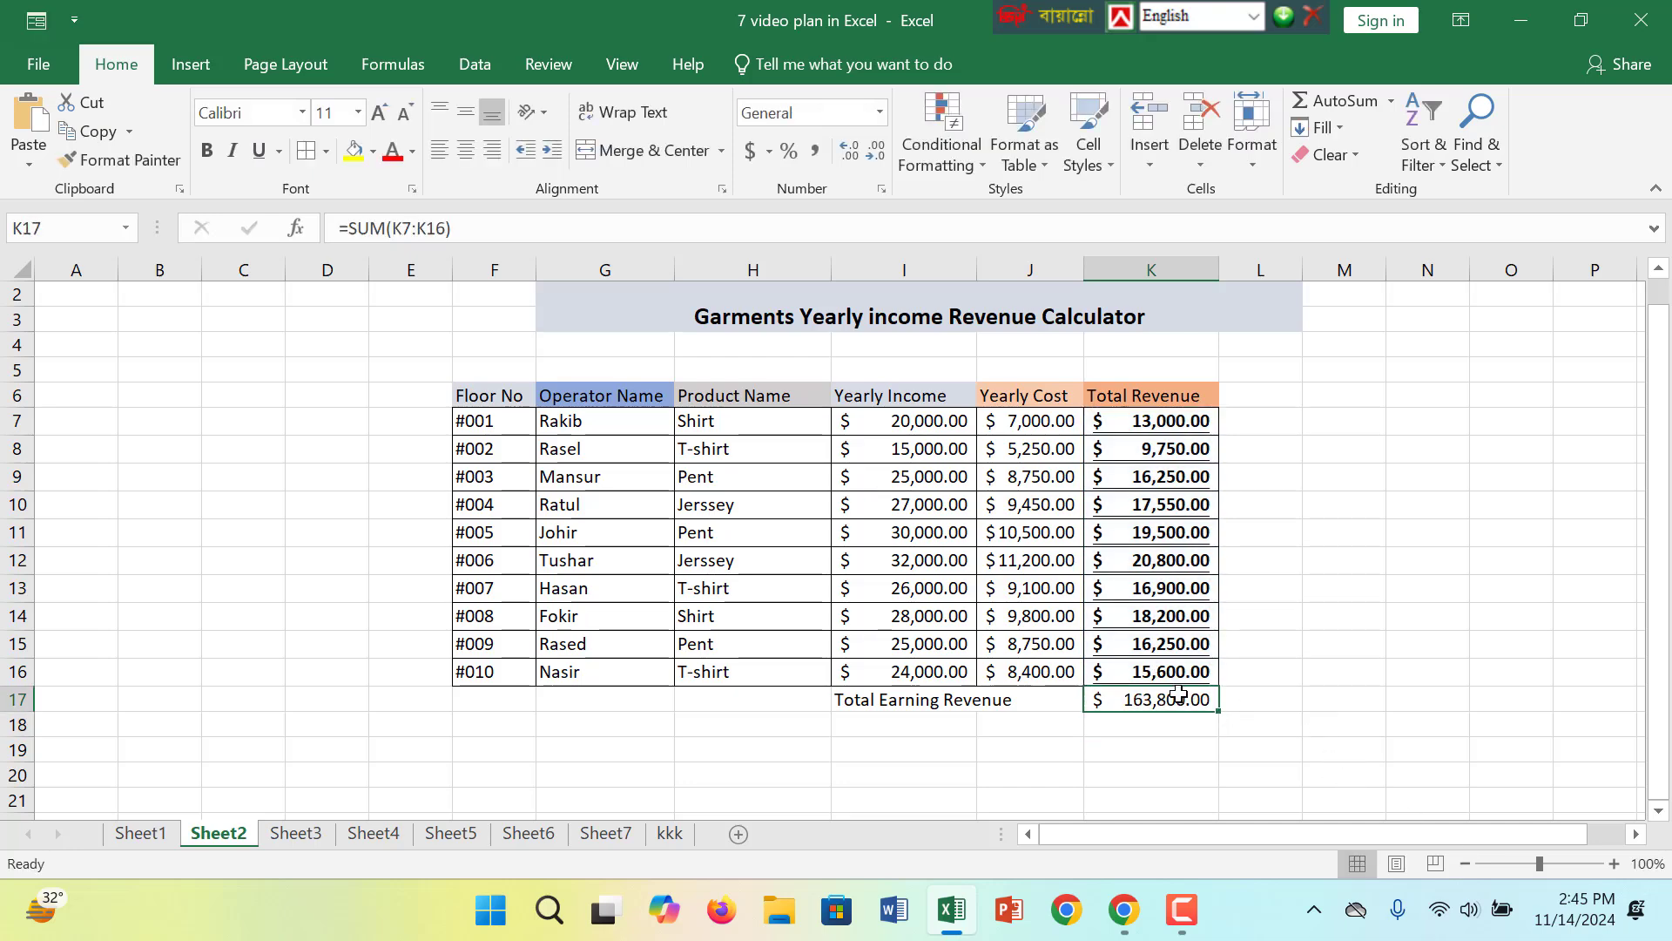
pyautogui.click(209, 151)
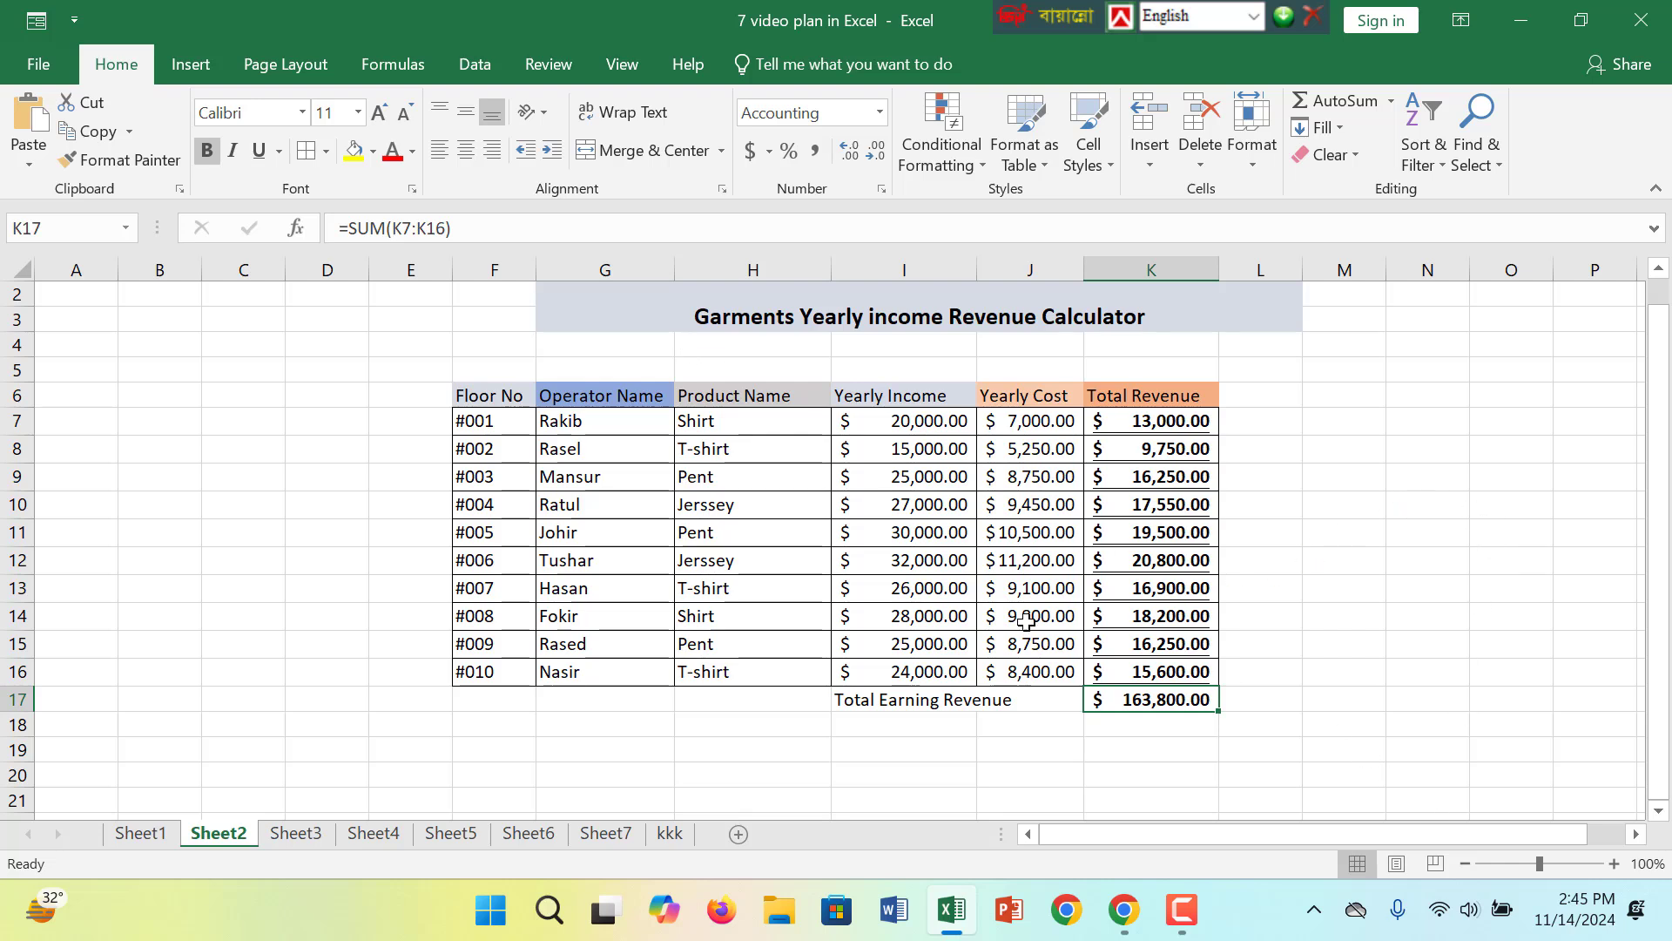
pyautogui.click(267, 157)
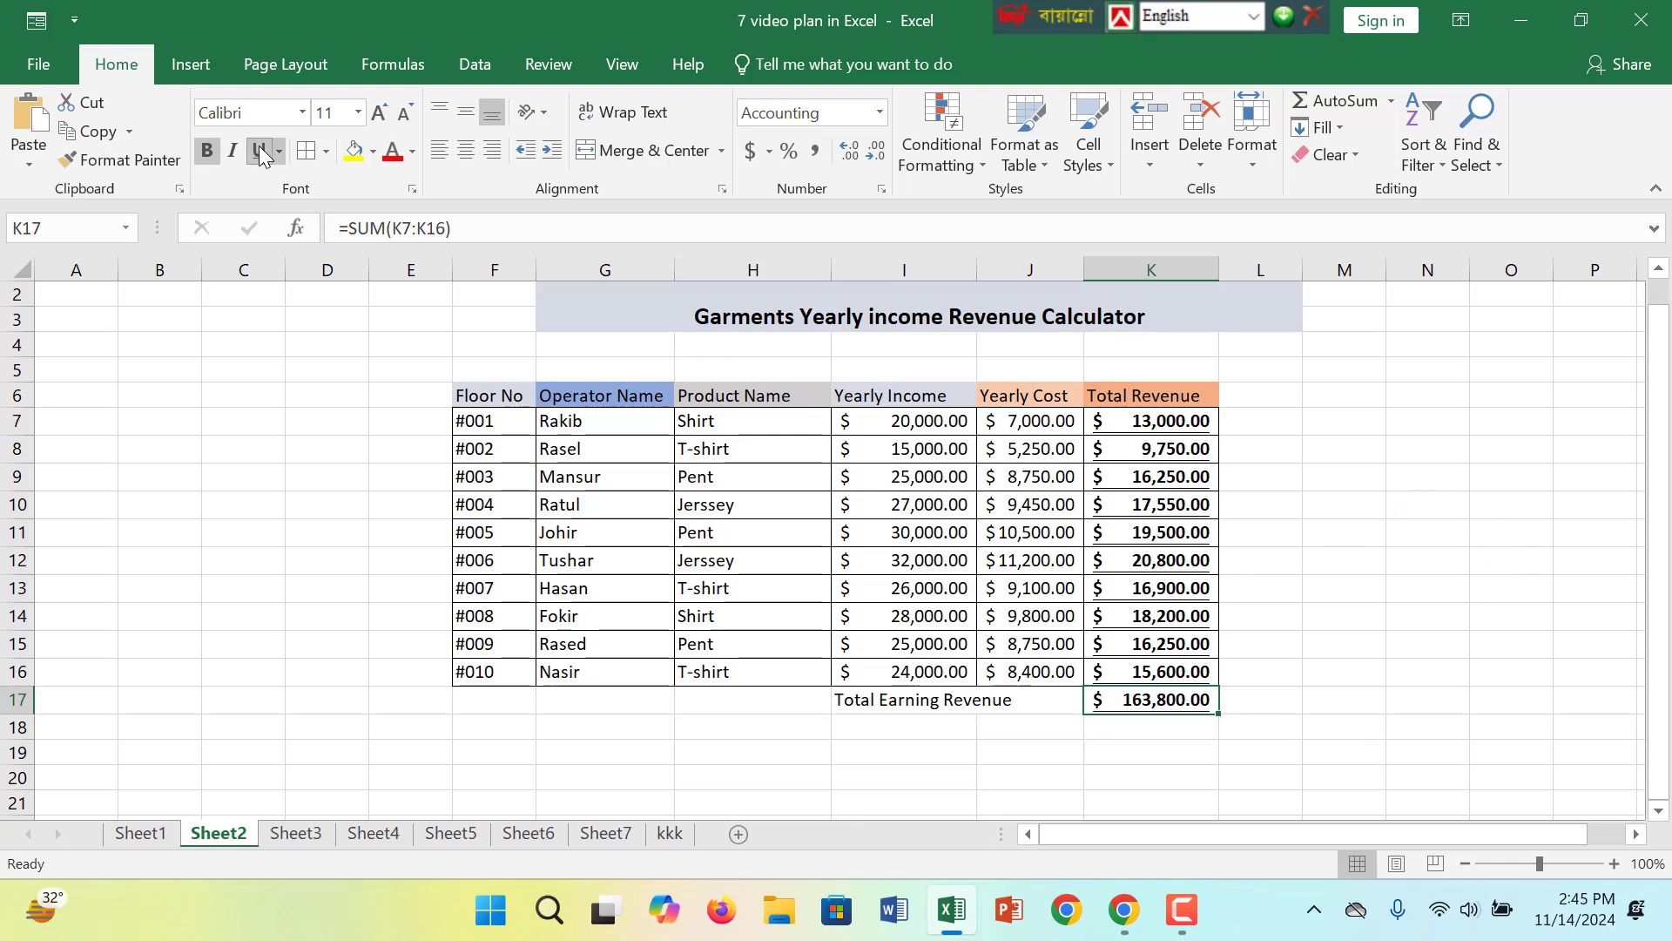
pyautogui.click(1177, 613)
# Step: Add an outside border around the Total Earning Revenue label cells I17:J17
pyautogui.click(1008, 699)
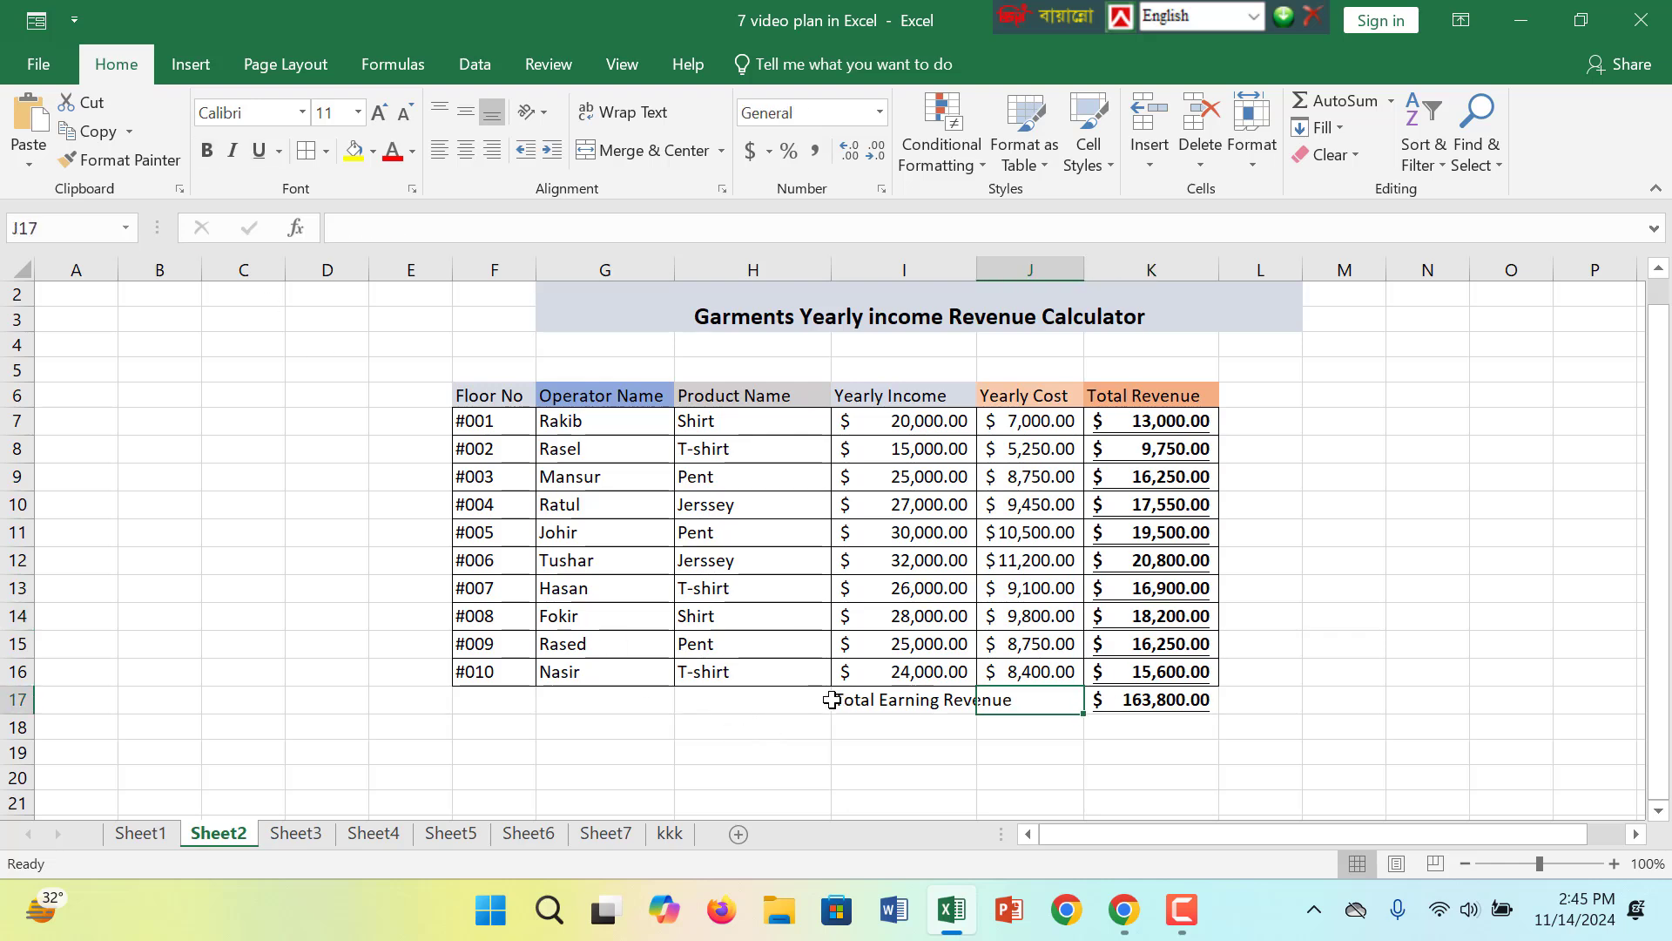
pyautogui.moveTo(832, 700); pyautogui.dragTo(1043, 699)
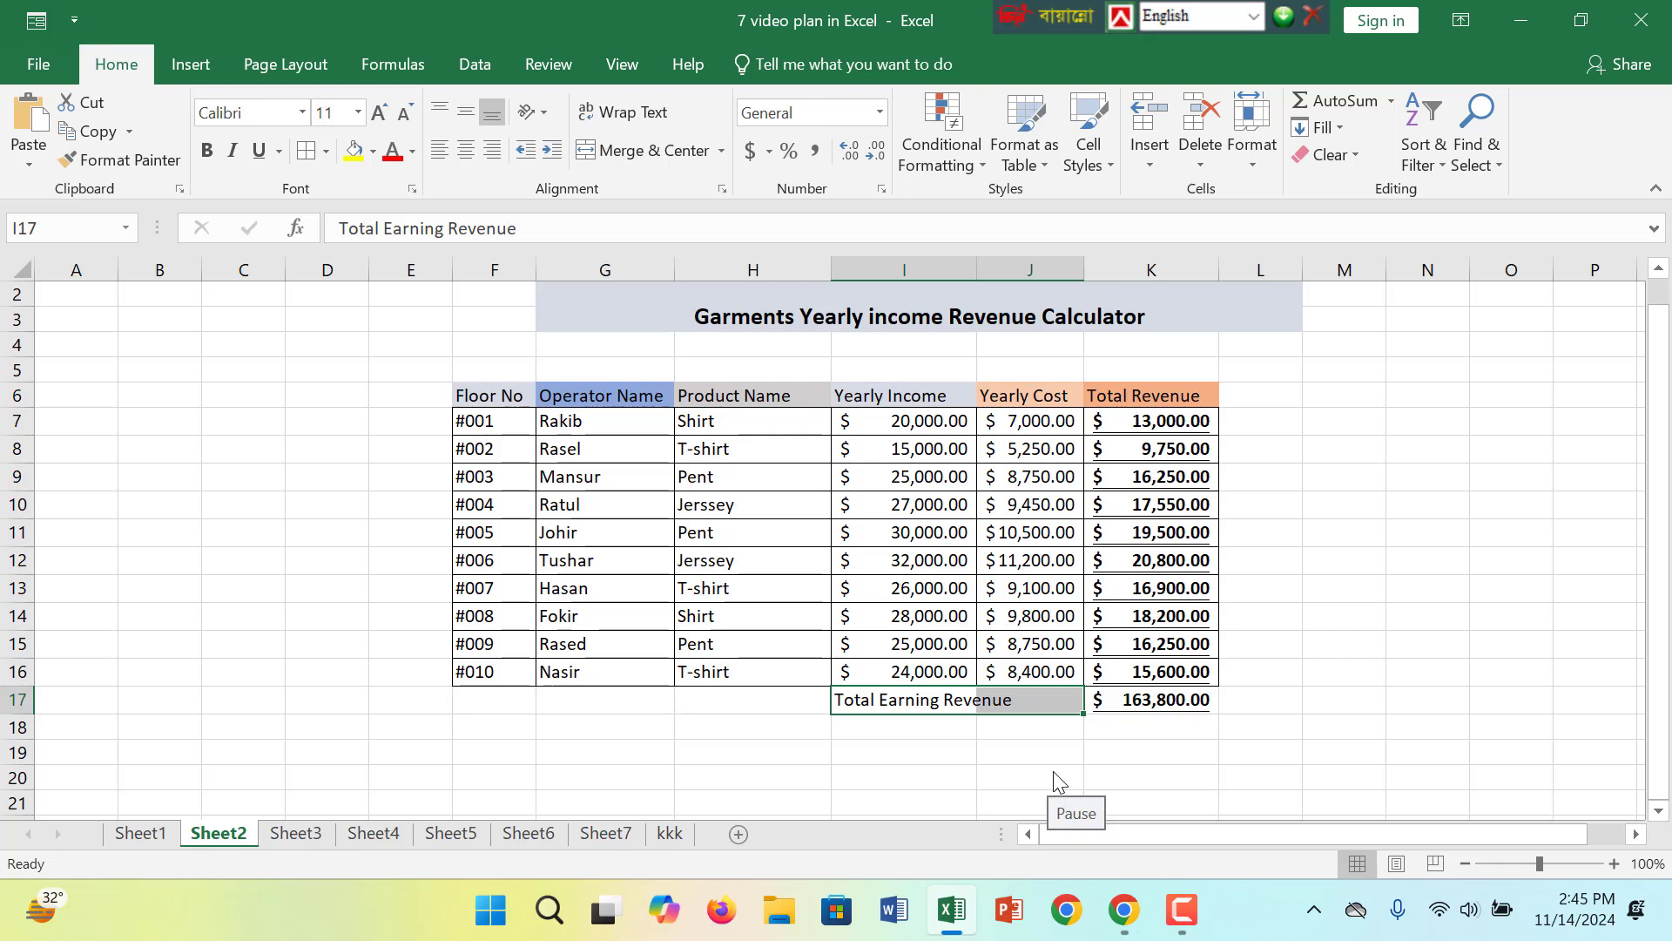
pyautogui.moveTo(520, 503); pyautogui.dragTo(601, 505)
pyautogui.click(508, 447)
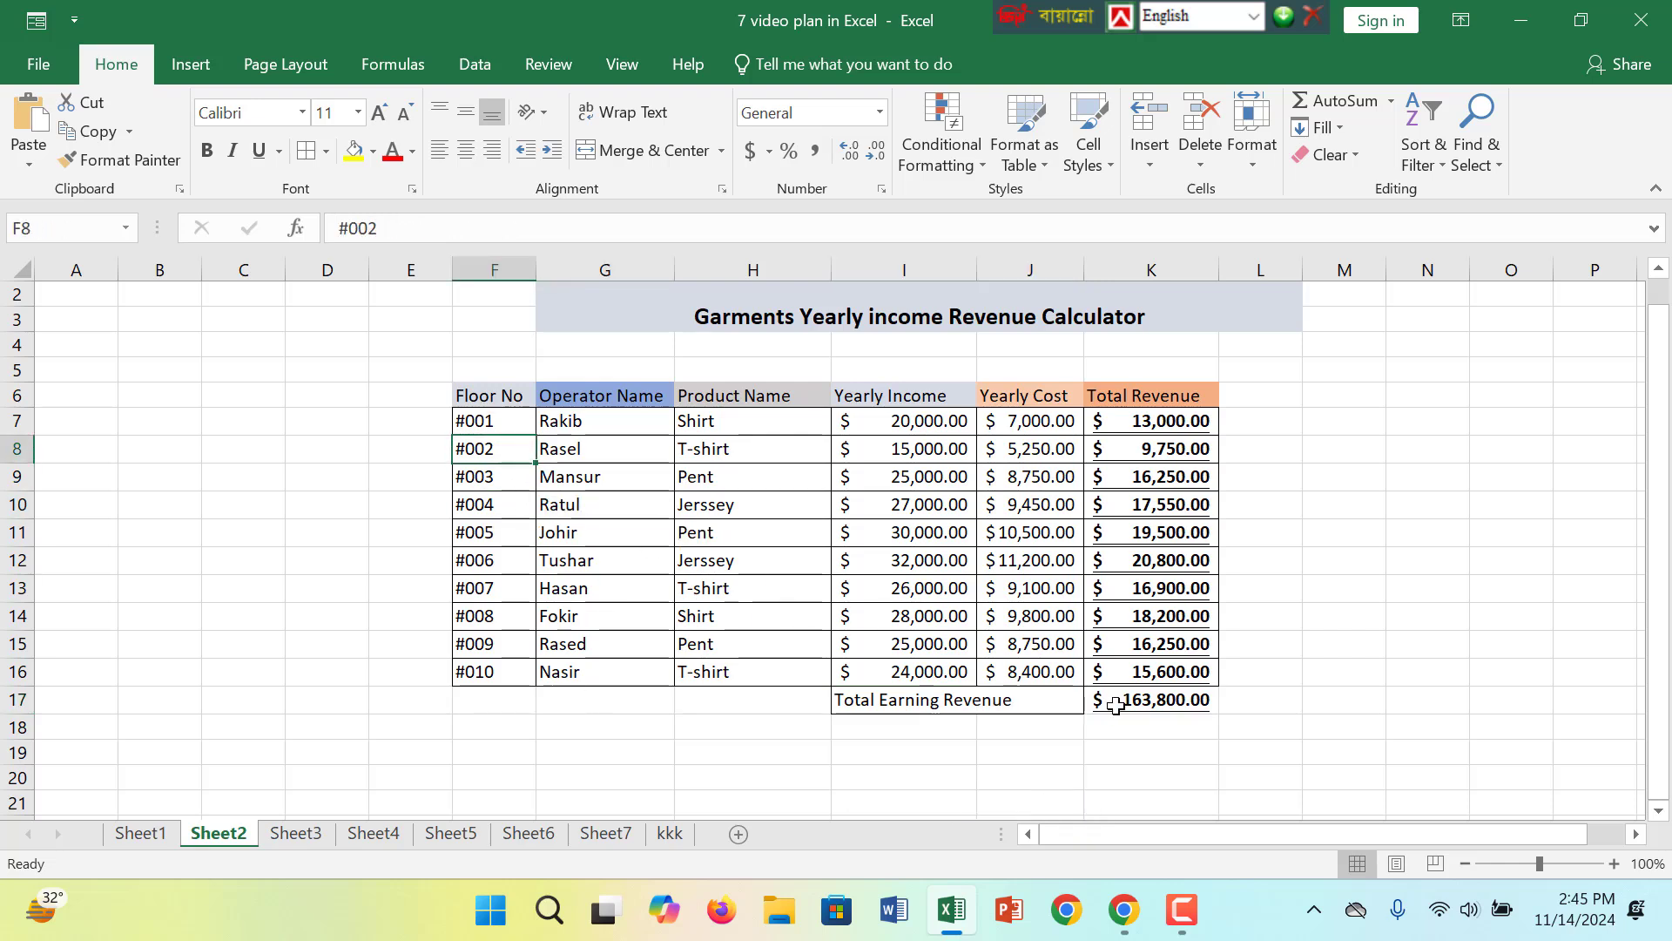
# Step: Merge and center the Total Earning Revenue label across I17:J17, and make it bold and one font size larger
pyautogui.click(1006, 711)
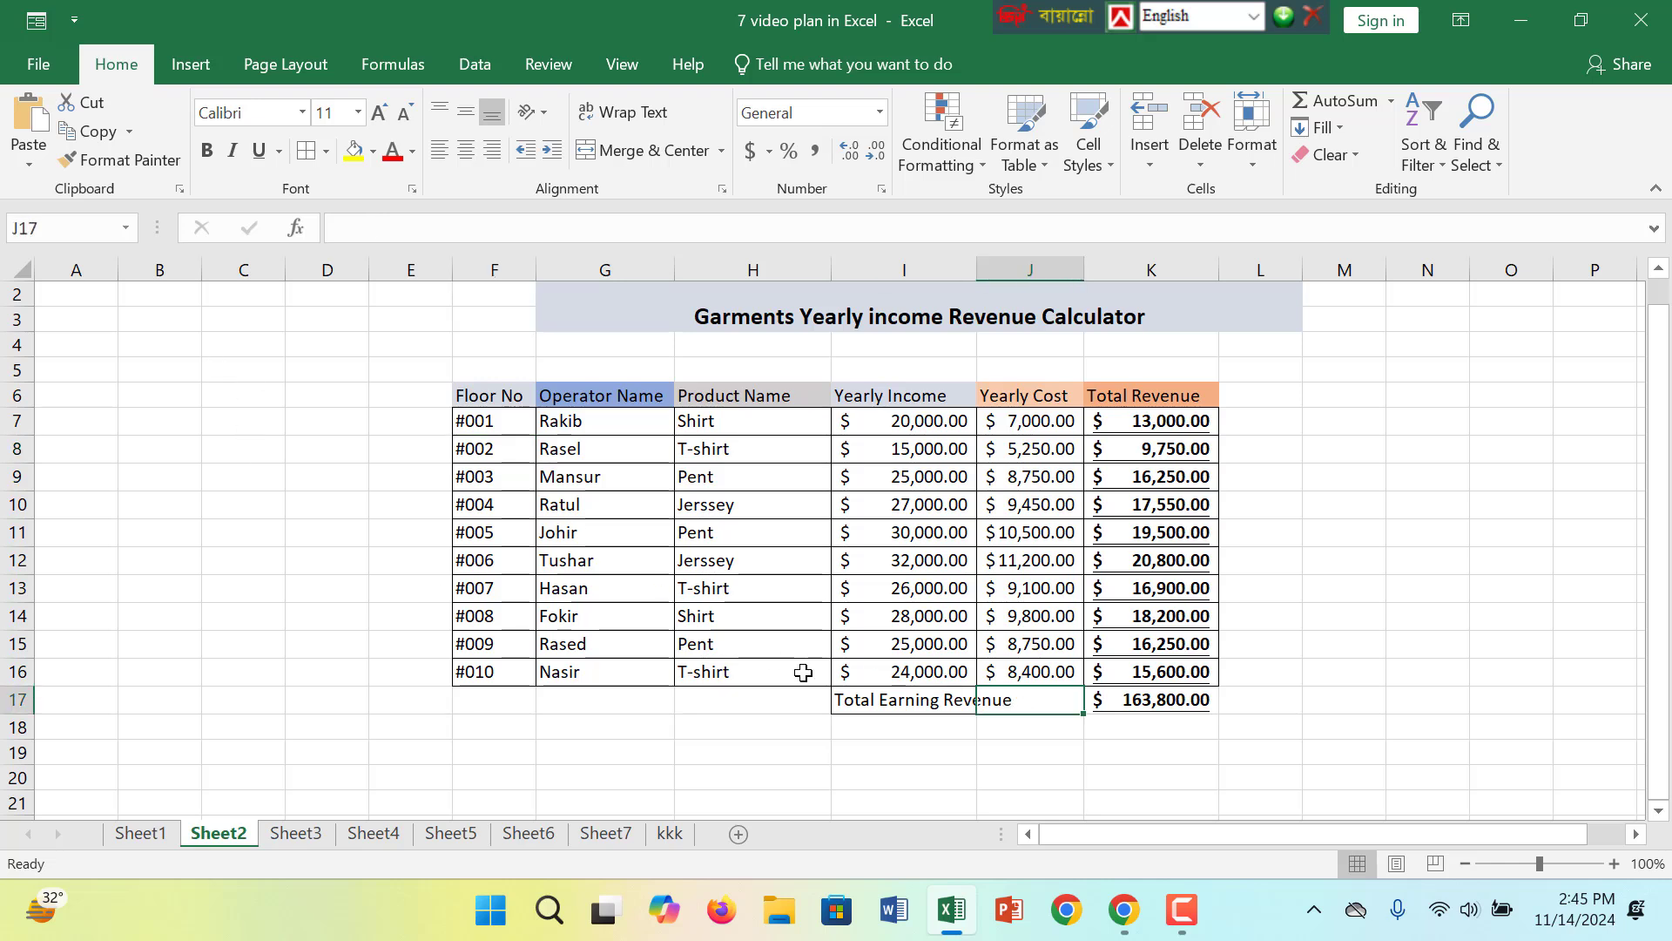
pyautogui.moveTo(853, 704); pyautogui.dragTo(1049, 697)
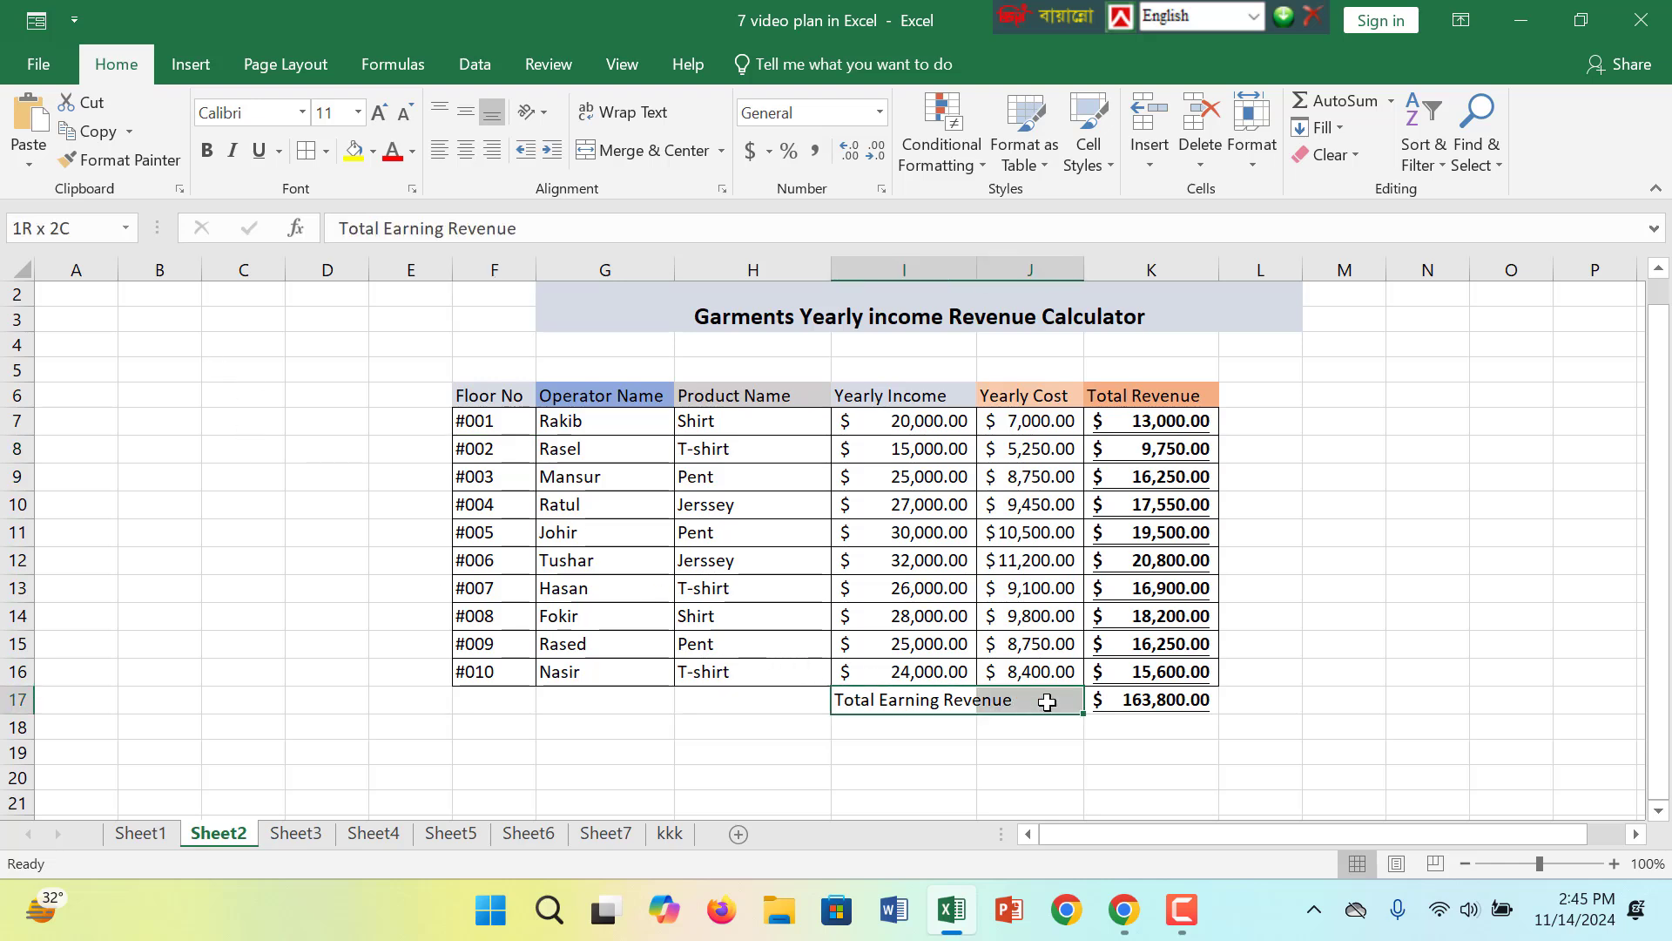
pyautogui.click(635, 159)
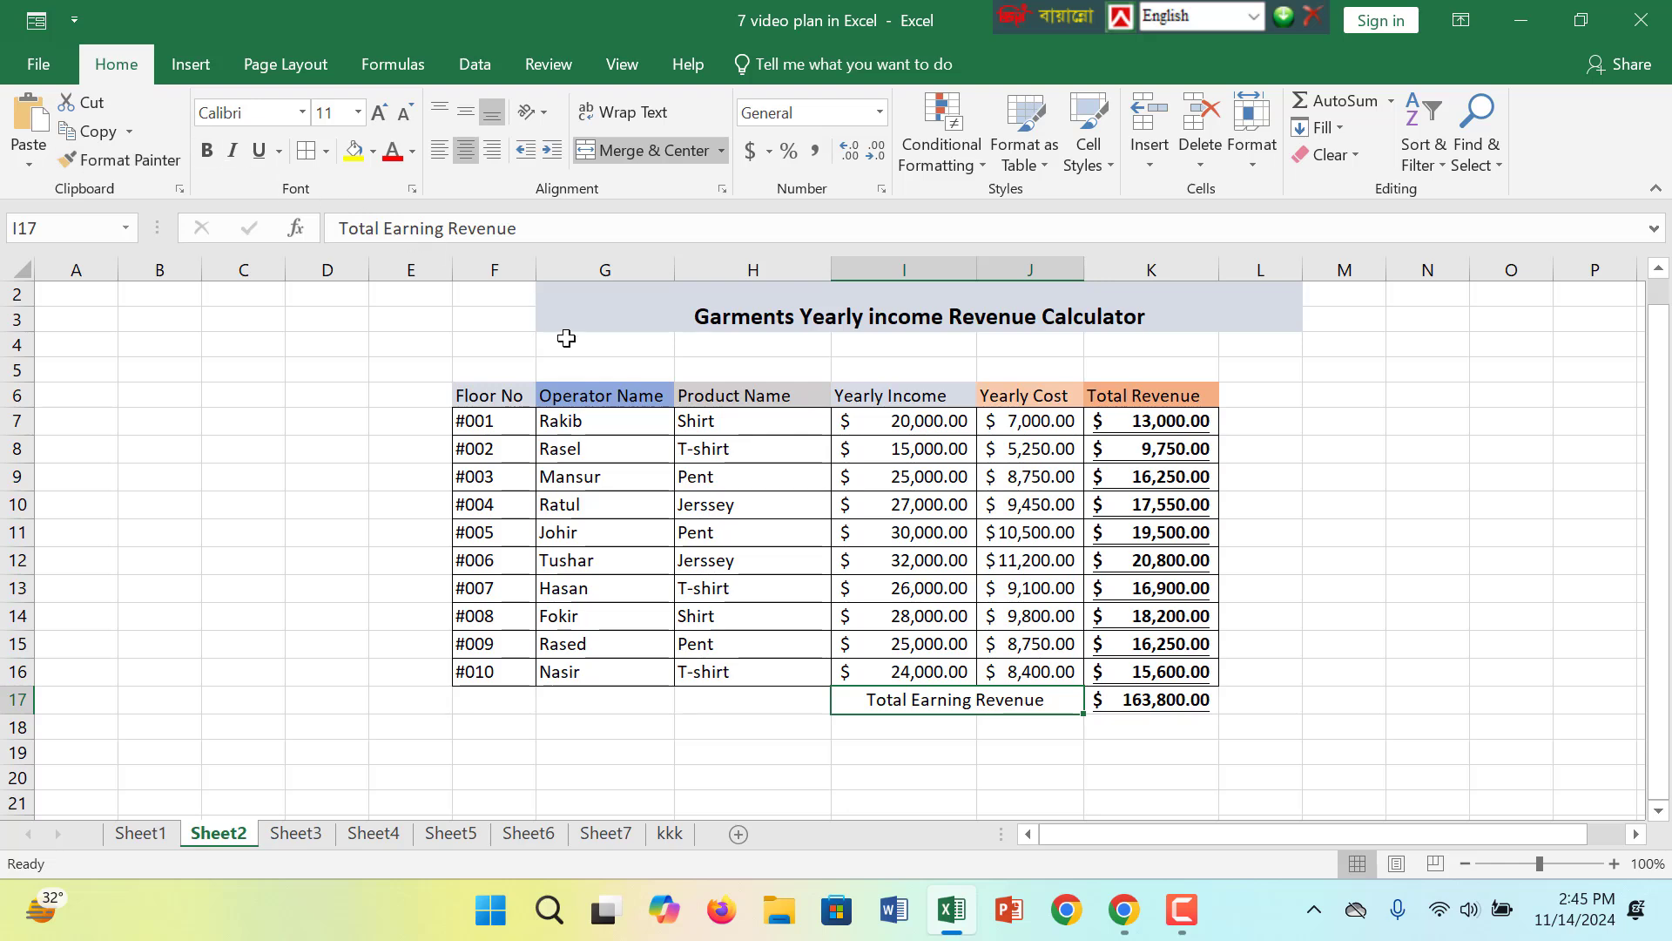
pyautogui.click(208, 147)
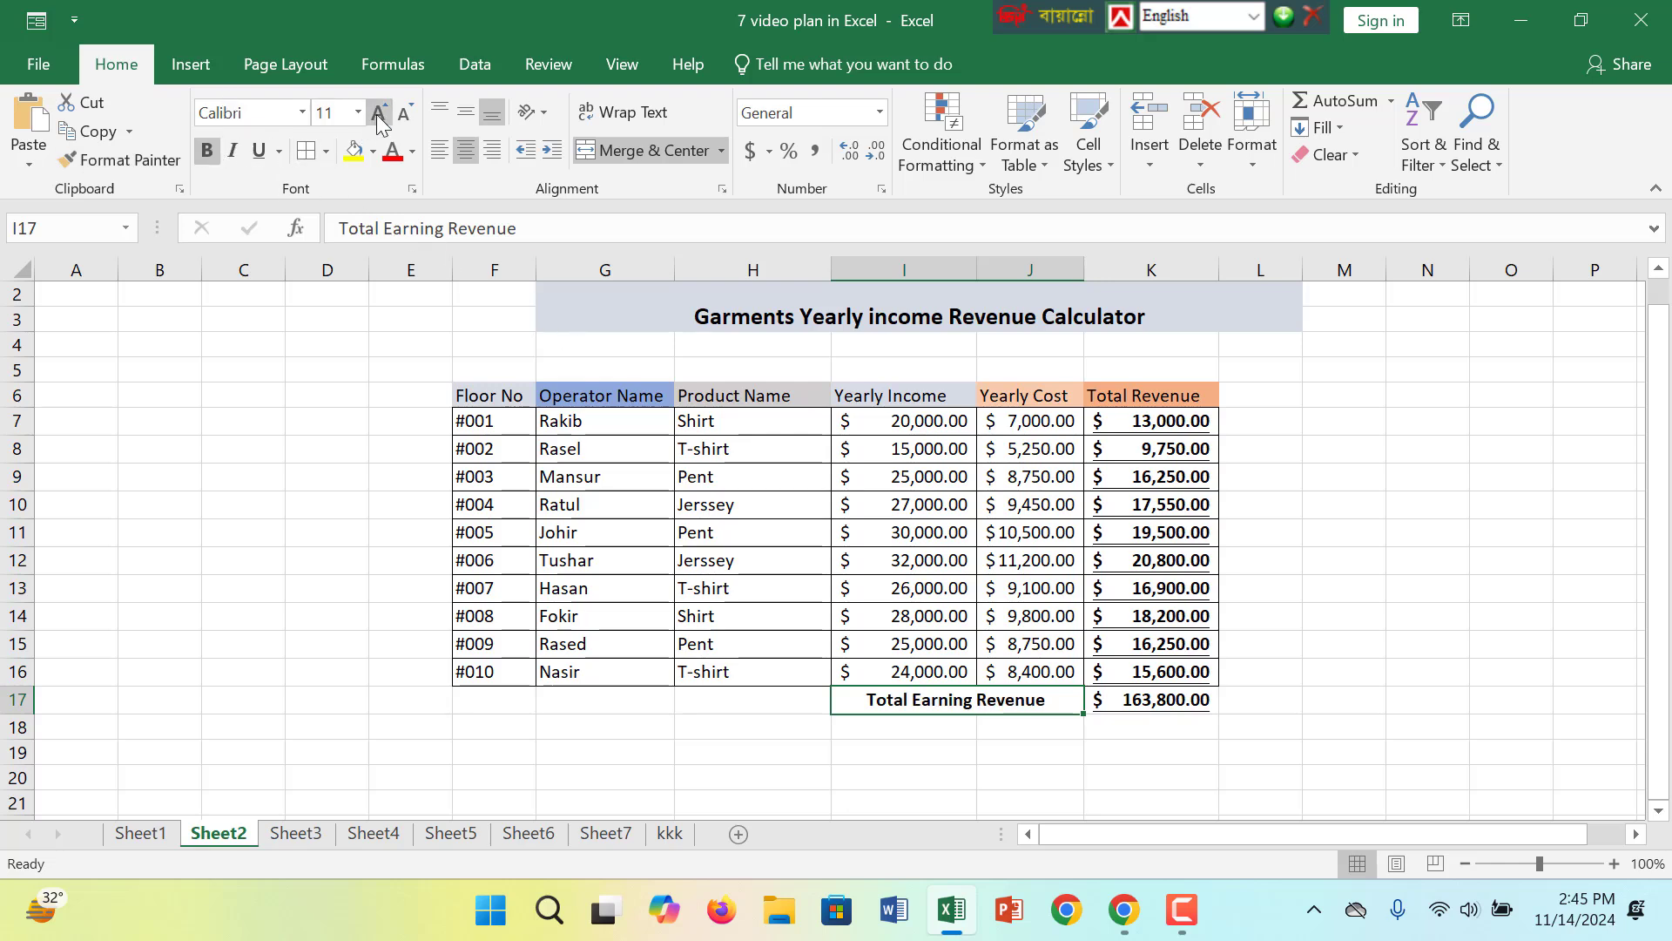
pyautogui.click(378, 113)
pyautogui.click(734, 530)
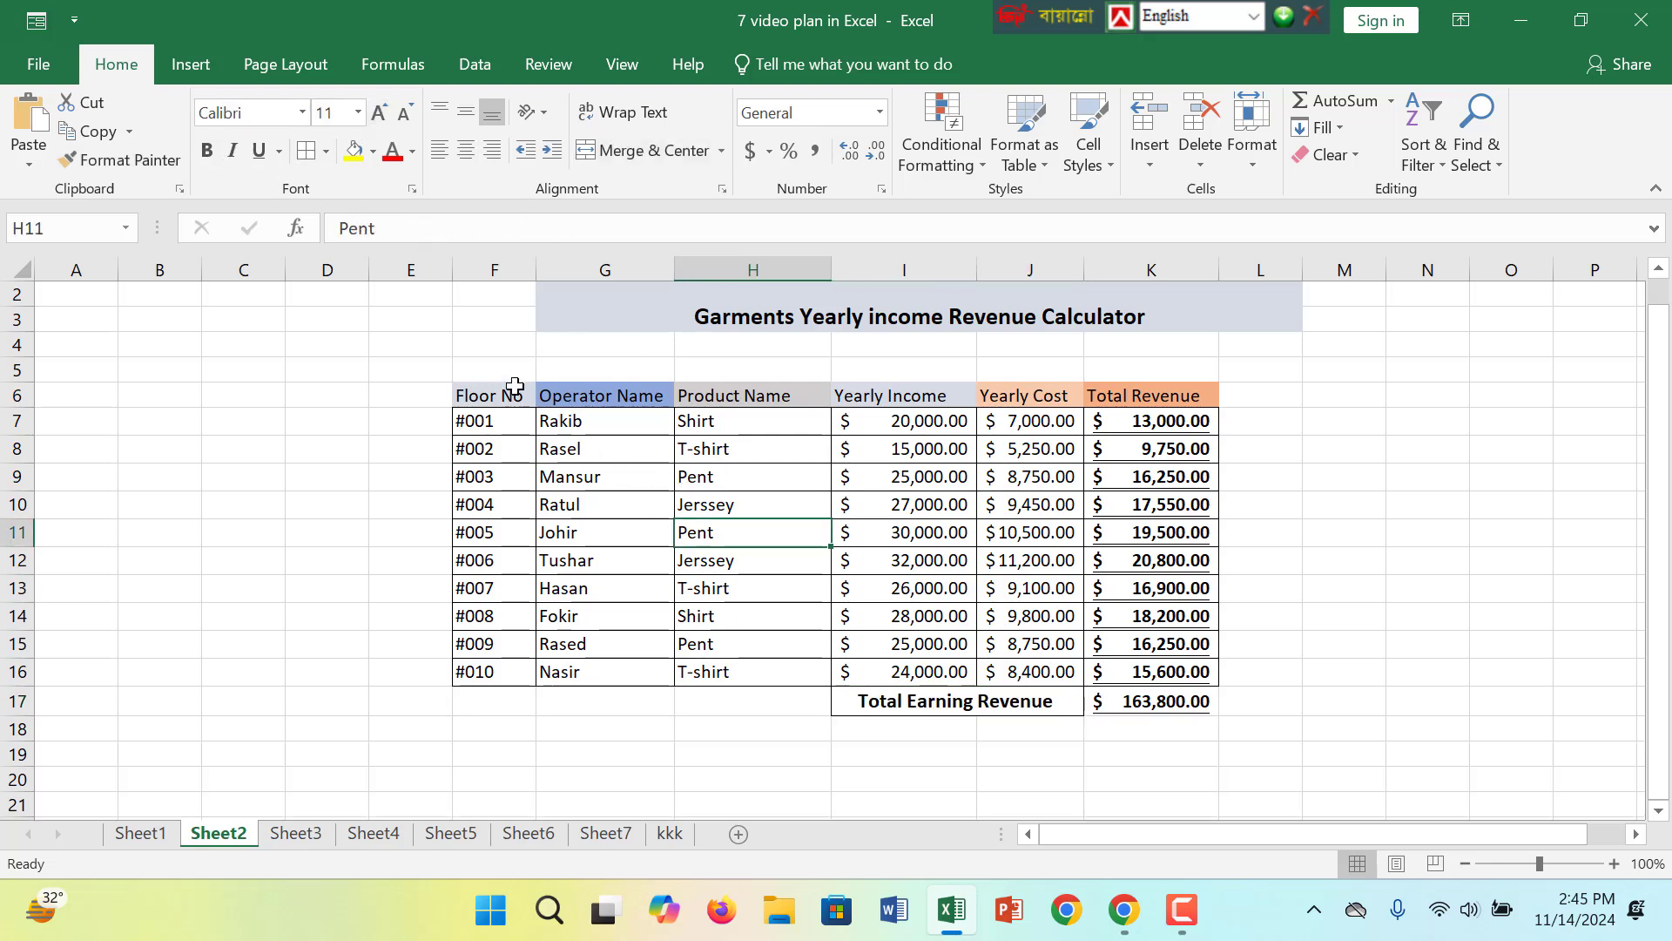
# Step: Make the table's header row F6:K6, from Floor No to Total Revenue, bold
pyautogui.moveTo(495, 400); pyautogui.dragTo(1107, 396)
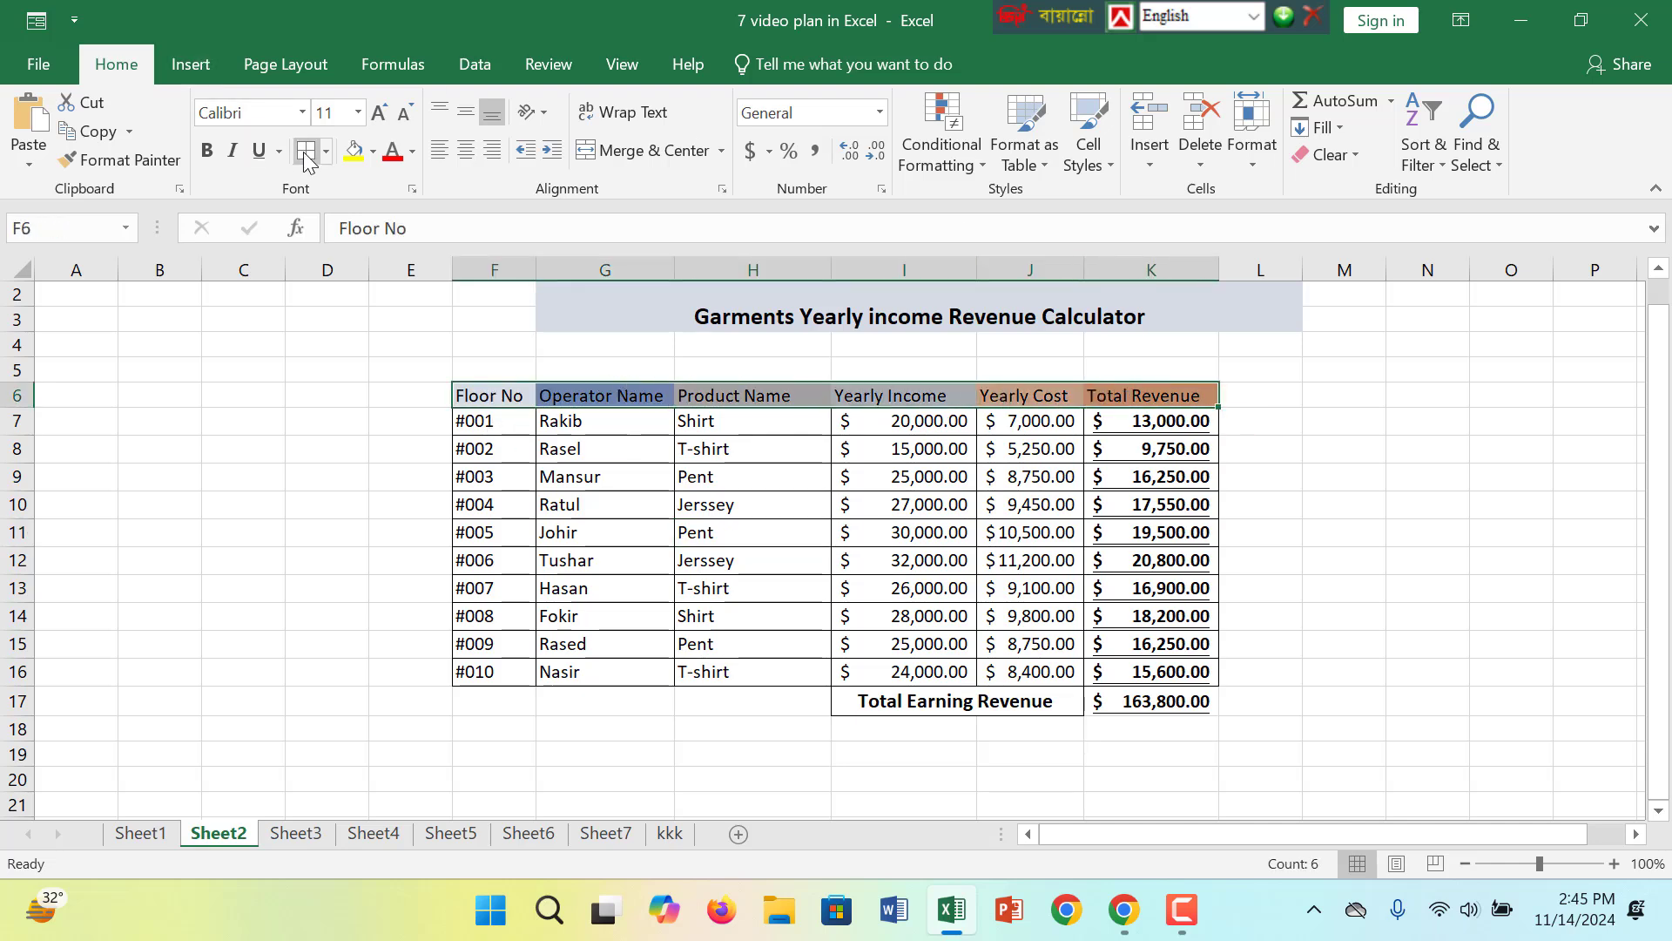
pyautogui.click(209, 154)
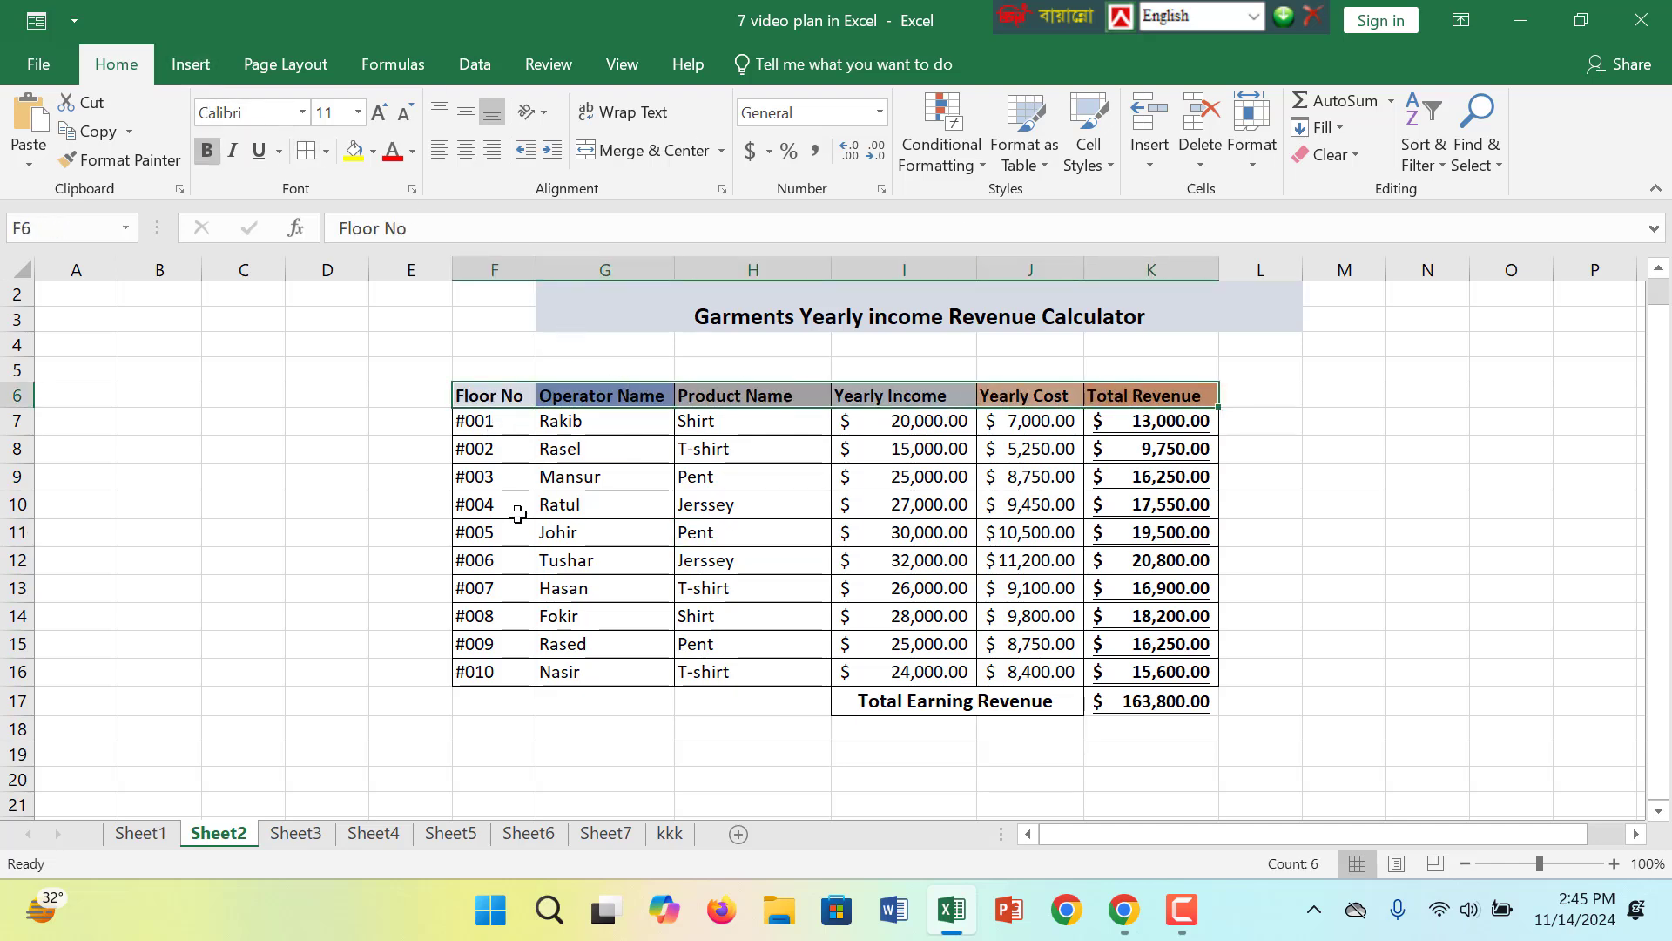